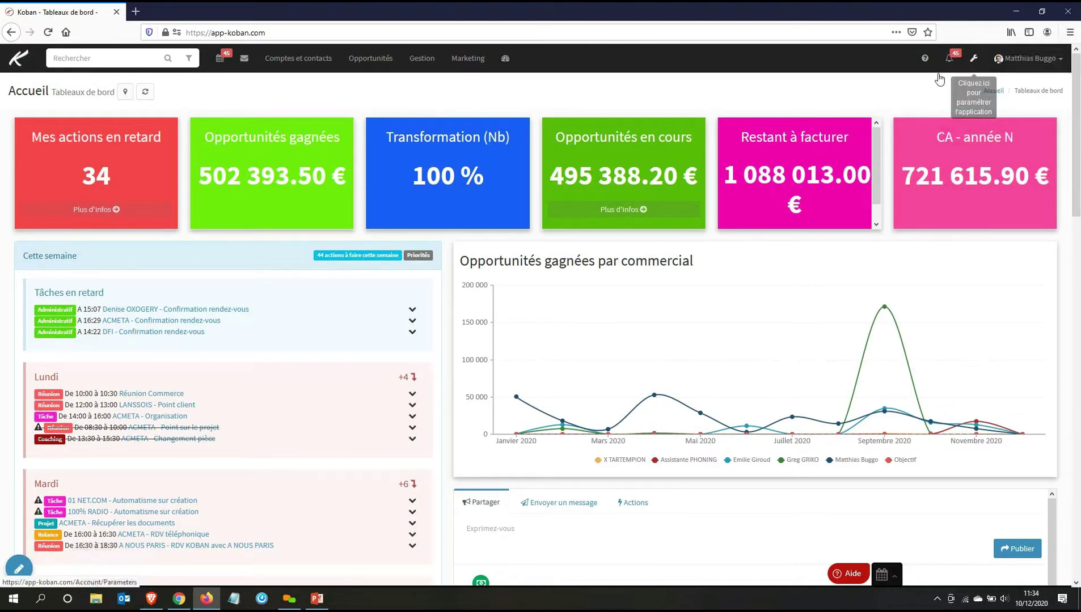
- Open the application's general parameters and display the list of product categories (Catégorie de produit)
{"action": "left_click", "coordinate": [974, 59]}
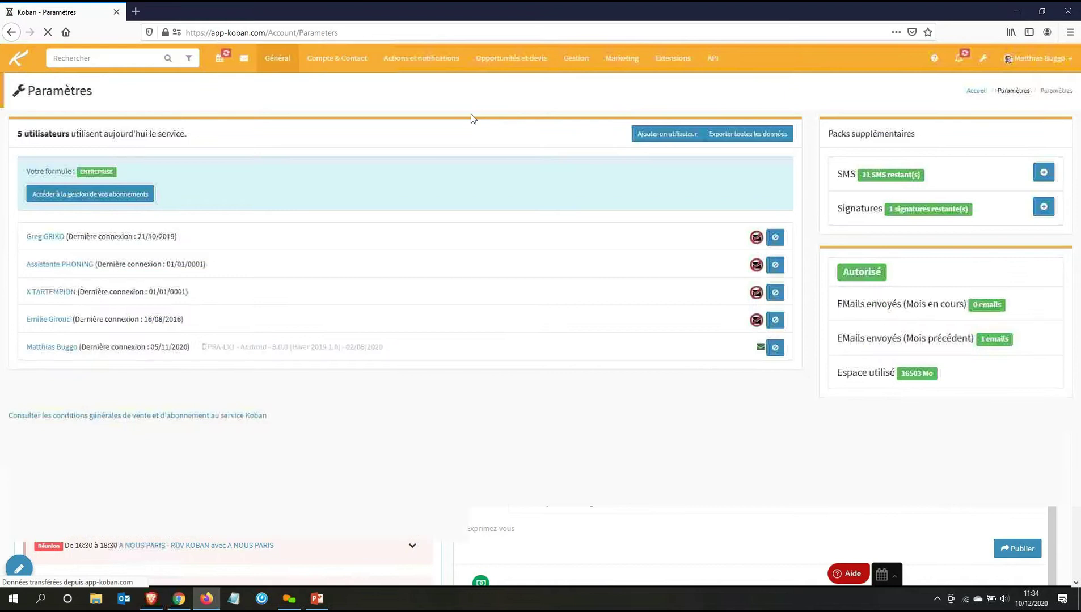
{"action": "left_click", "coordinate": [274, 64]}
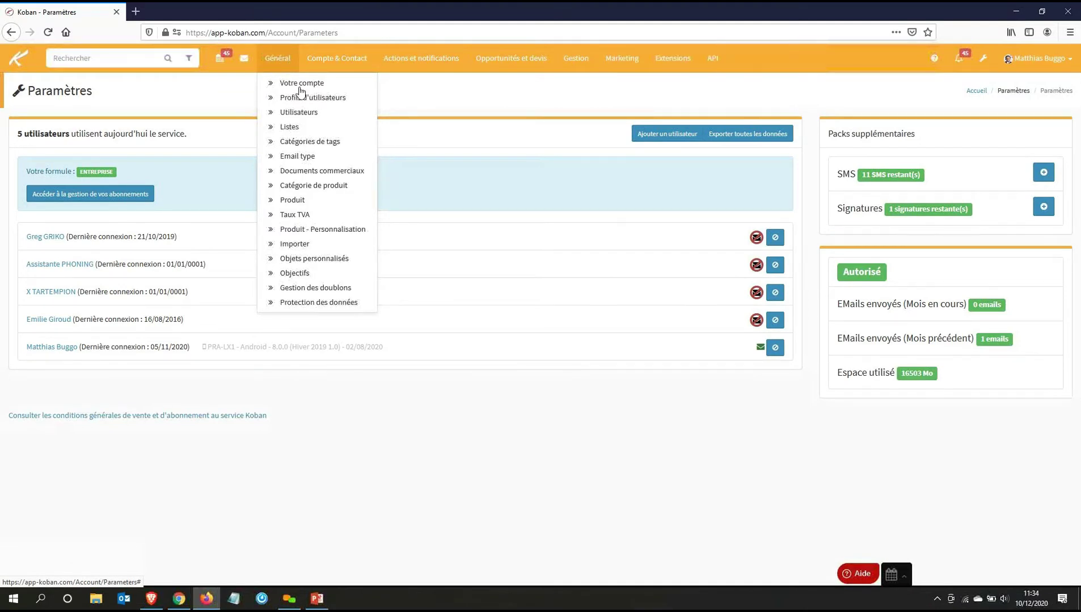
{"action": "left_click", "coordinate": [356, 195]}
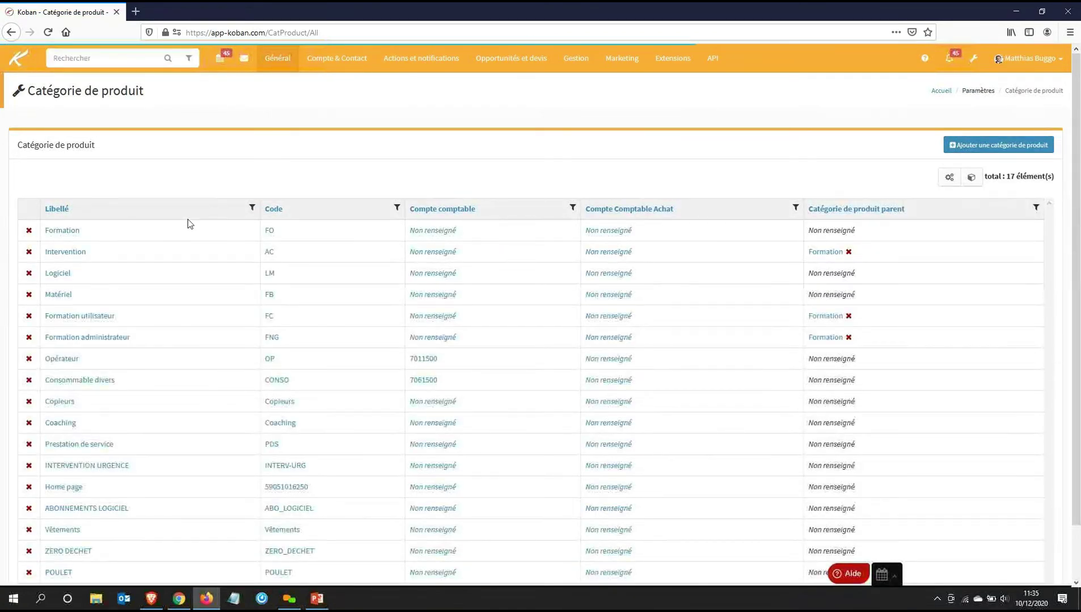
{"action": "scroll", "coordinate": [189, 223], "scroll_direction": "down", "scroll_amount": 2}
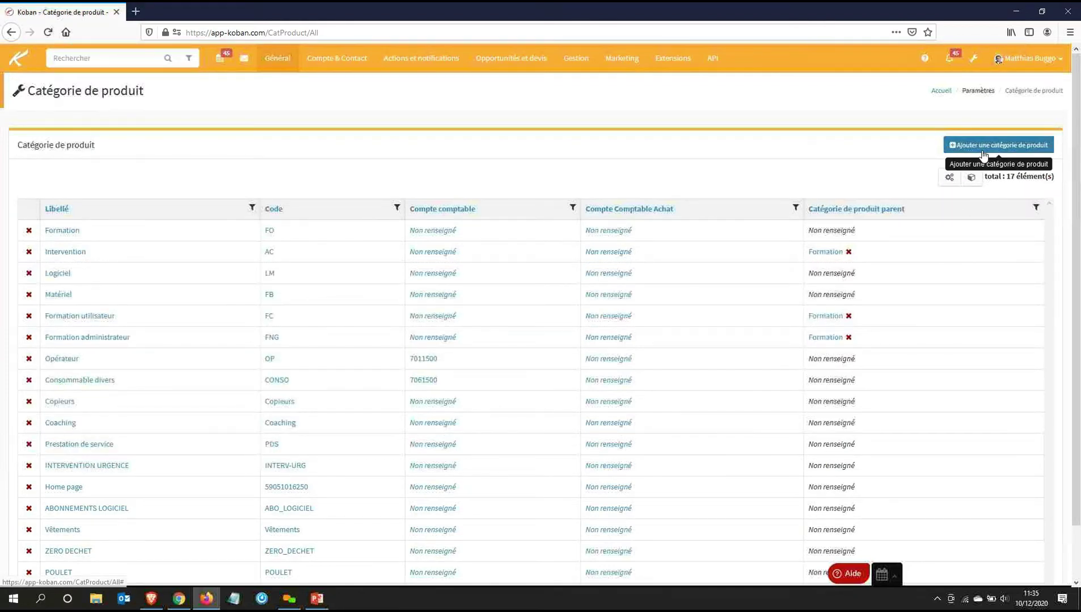
- Examine the Libellé and Code fields in the form for adding a product category, and close it without adding one
{"action": "left_click", "coordinate": [1007, 145]}
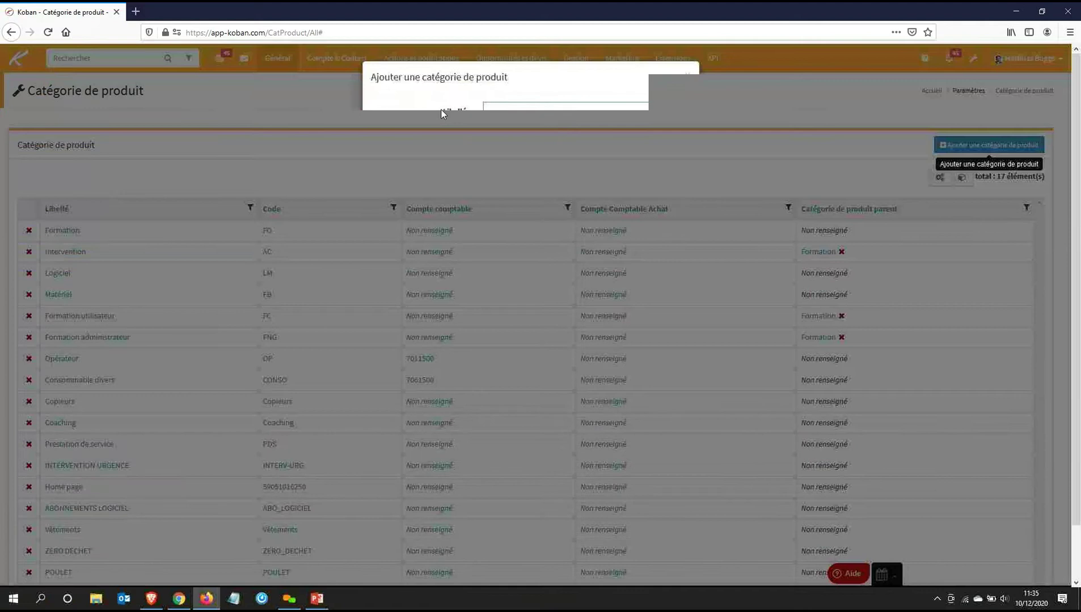
{"action": "double_click", "coordinate": [444, 112]}
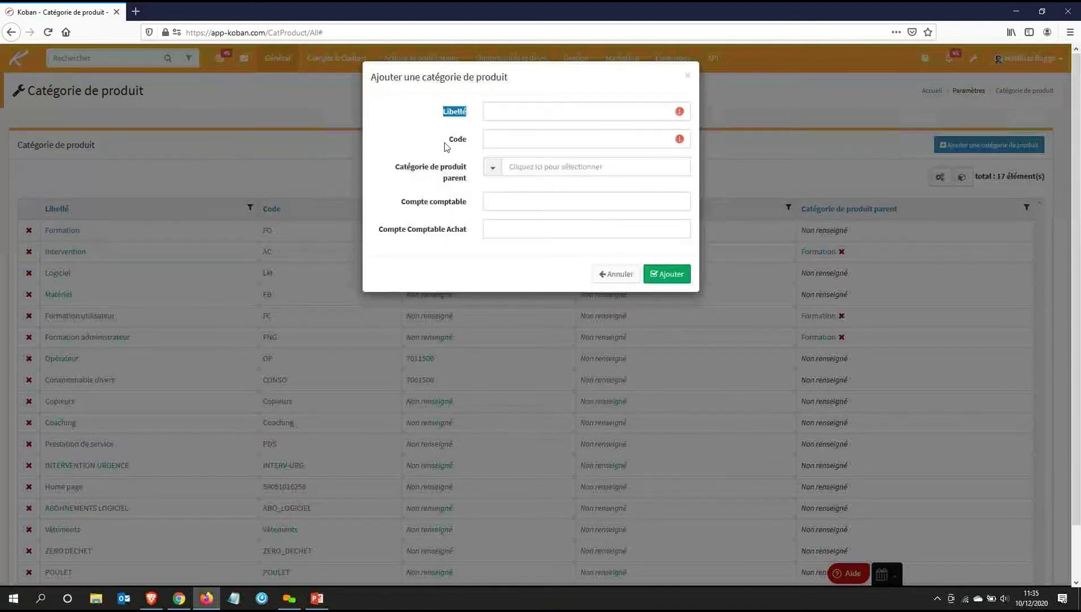
{"action": "left_click", "coordinate": [515, 115]}
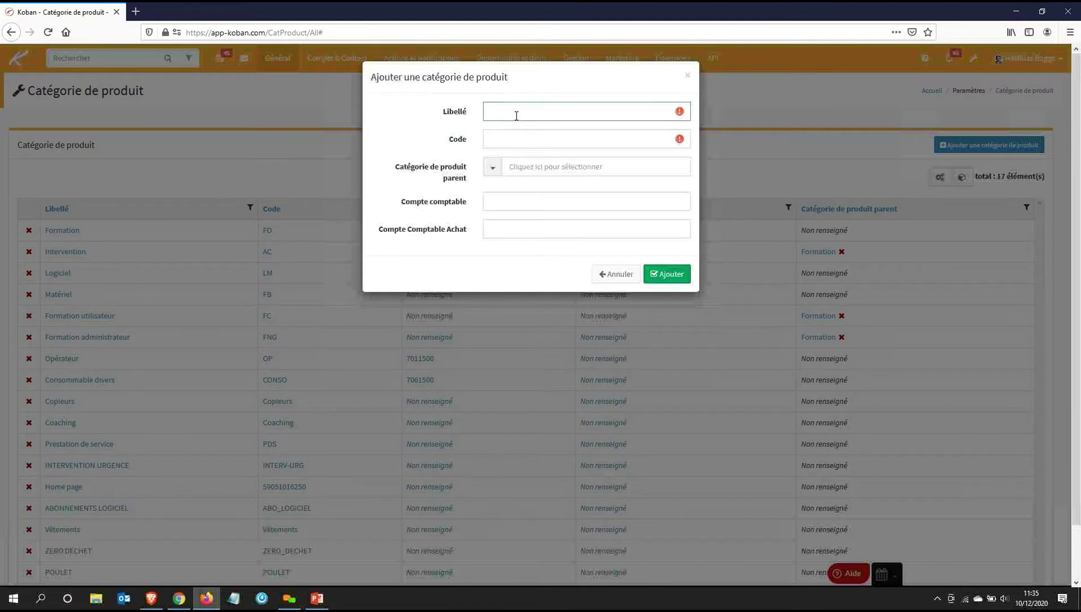
{"action": "left_click", "coordinate": [512, 136]}
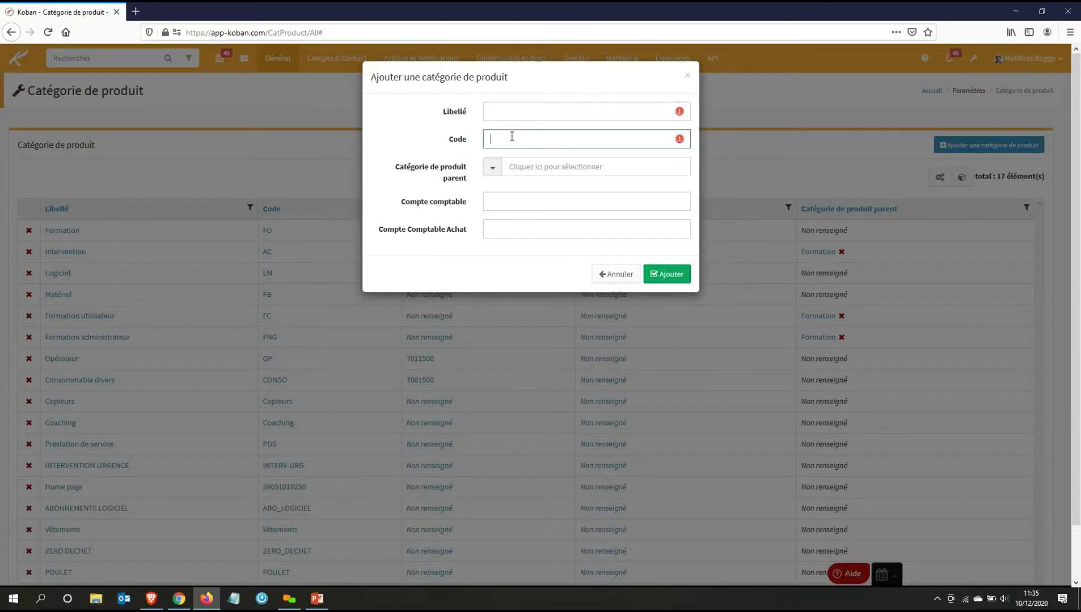
{"action": "double_click", "coordinate": [460, 141]}
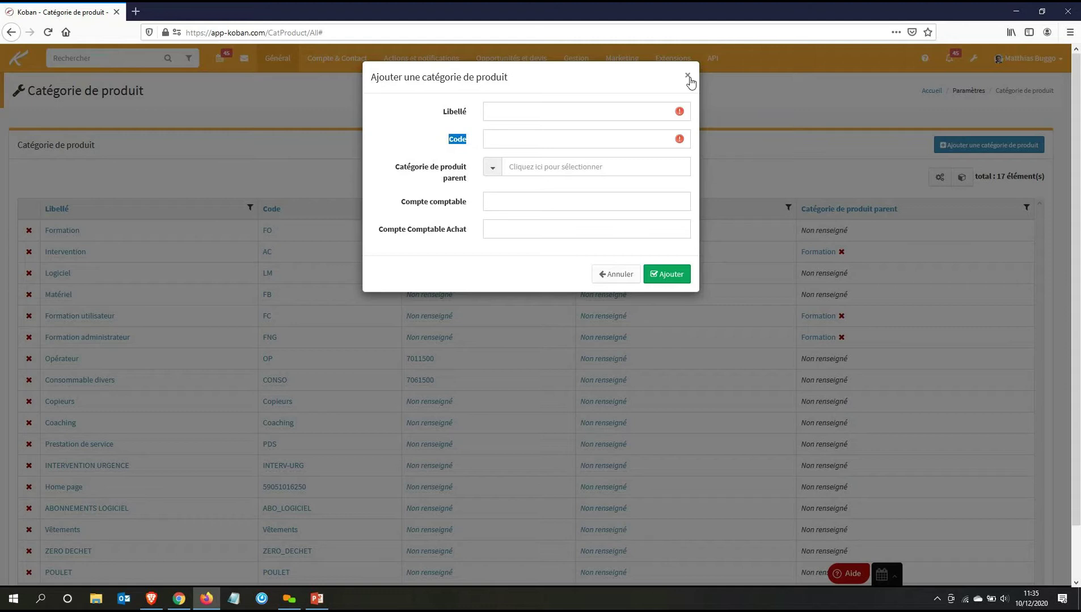
{"action": "left_click", "coordinate": [688, 78]}
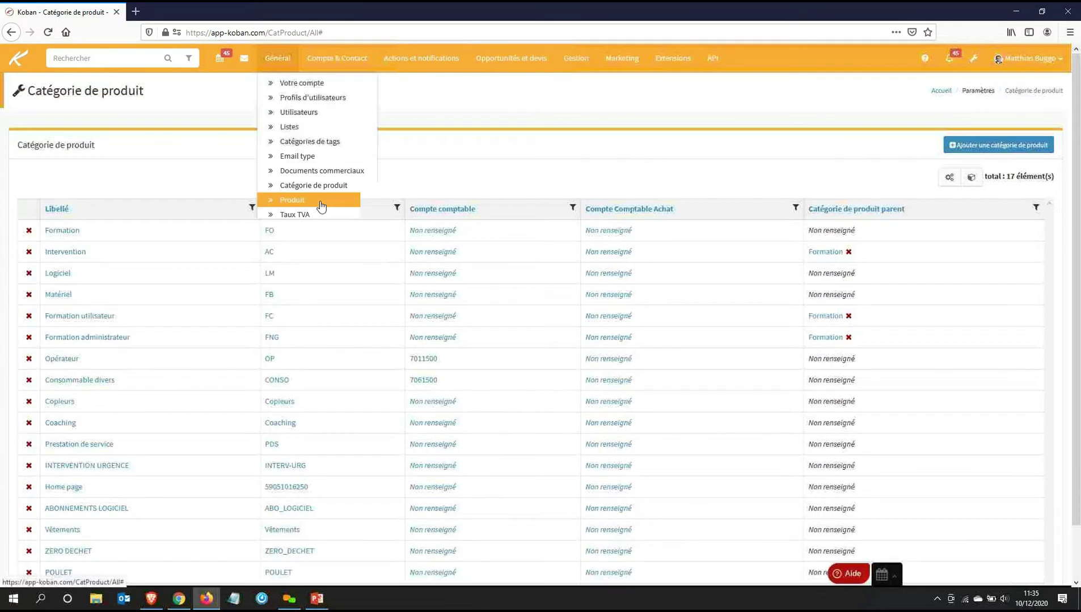
- Start a new product from the product settings with the label "Formation Koban" and the code "Formation_Koban"
{"action": "left_click", "coordinate": [321, 201]}
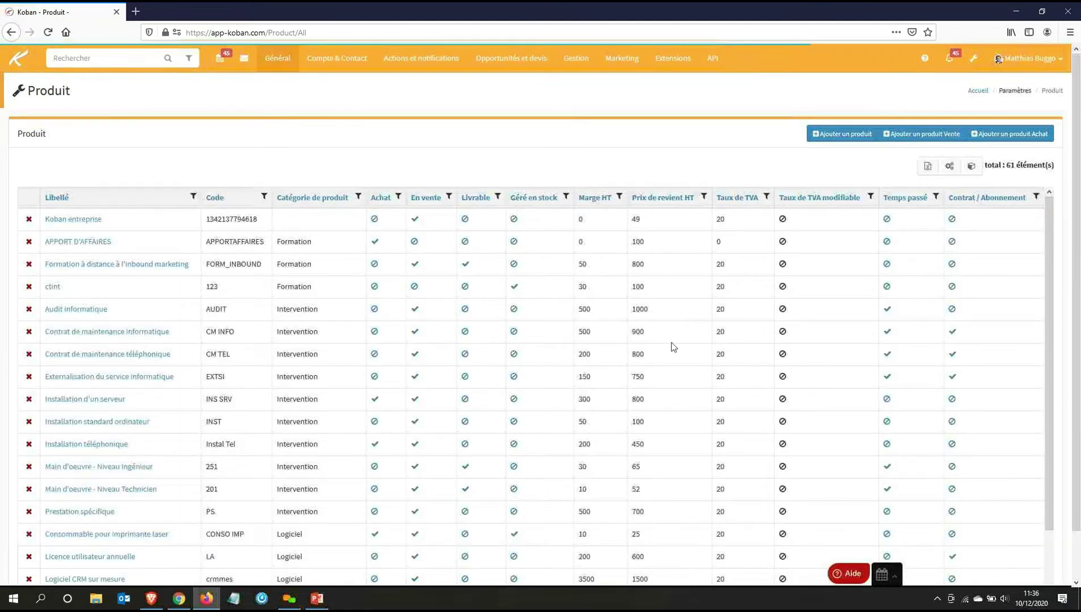
{"action": "left_click", "coordinate": [843, 140]}
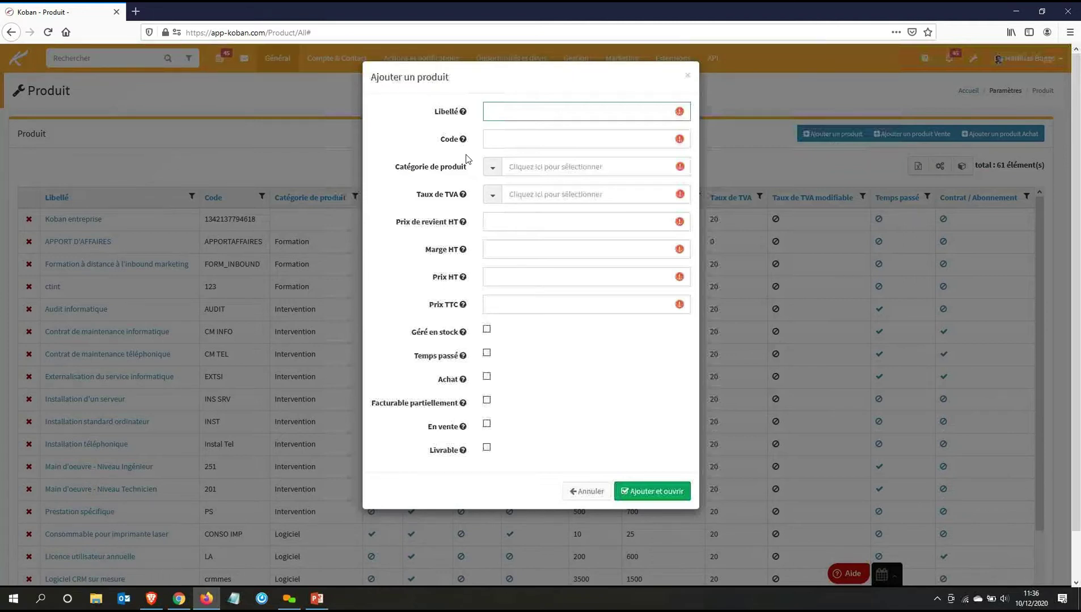
{"action": "type", "text": "Formation Koban"}
{"action": "key", "text": "Tab"}
{"action": "type", "text": "Formation_Koba"}
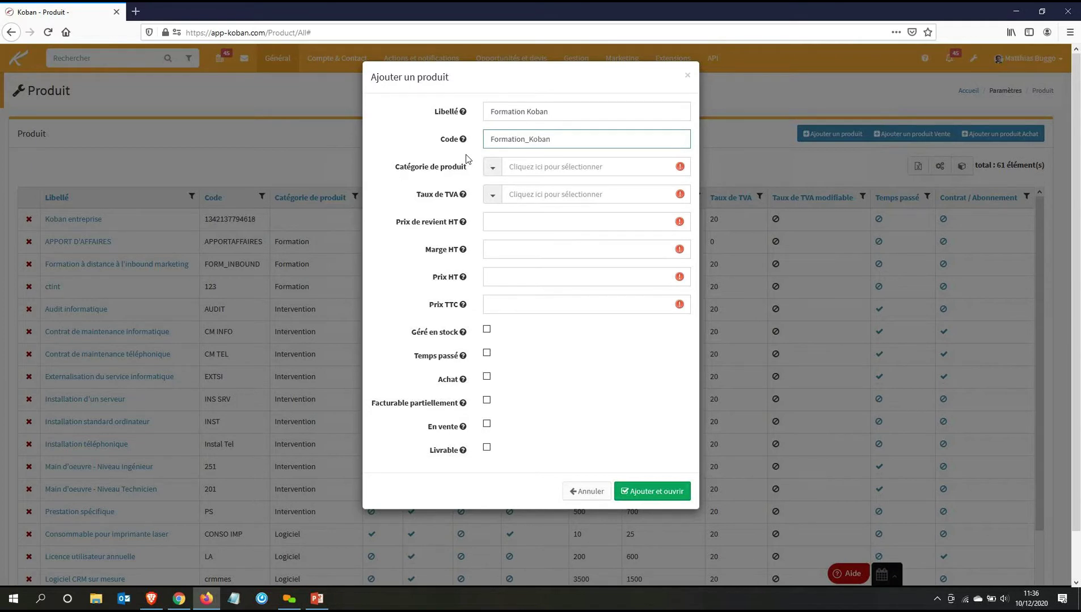
- Assign the new product to the Formation category and set its VAT rate (Taux de TVA) to 20
{"action": "left_click", "coordinate": [502, 170]}
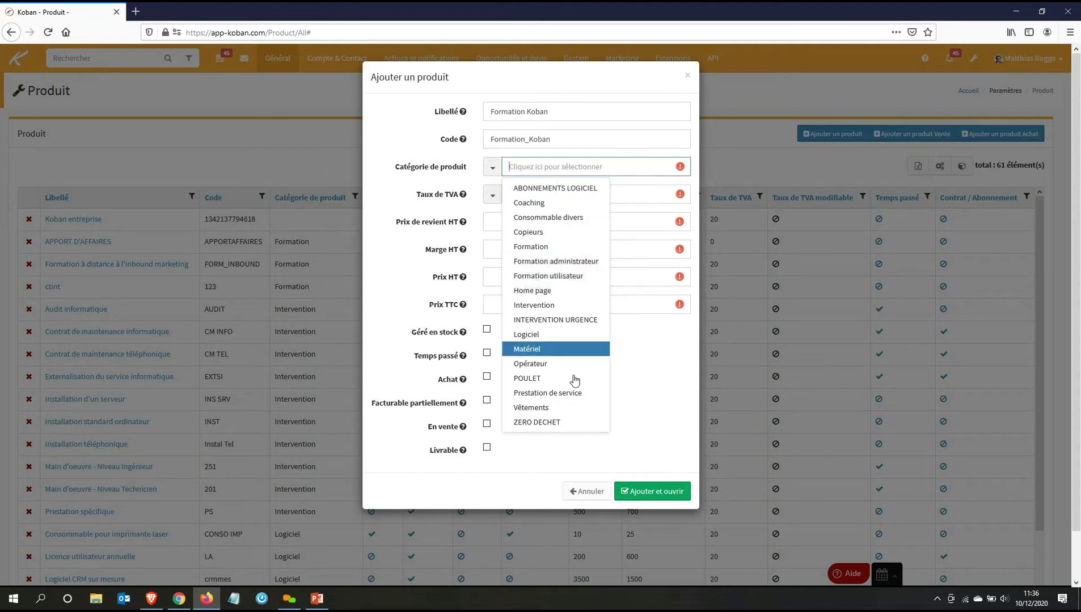
{"action": "left_click", "coordinate": [565, 248]}
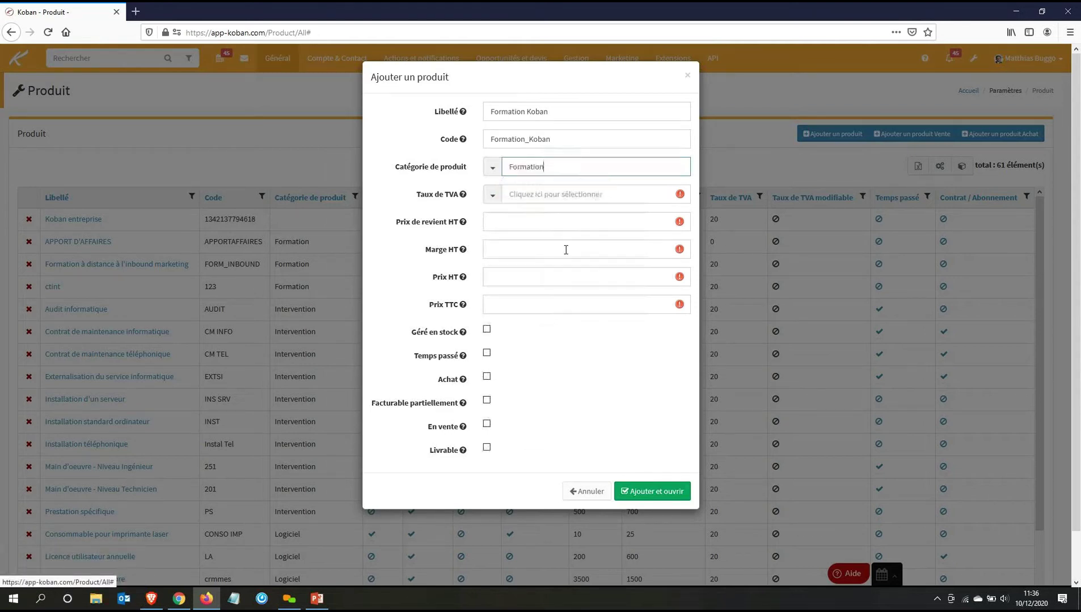
{"action": "left_click_drag", "start_coordinate": [415, 205], "coordinate": [439, 197]}
{"action": "left_click", "coordinate": [517, 195]}
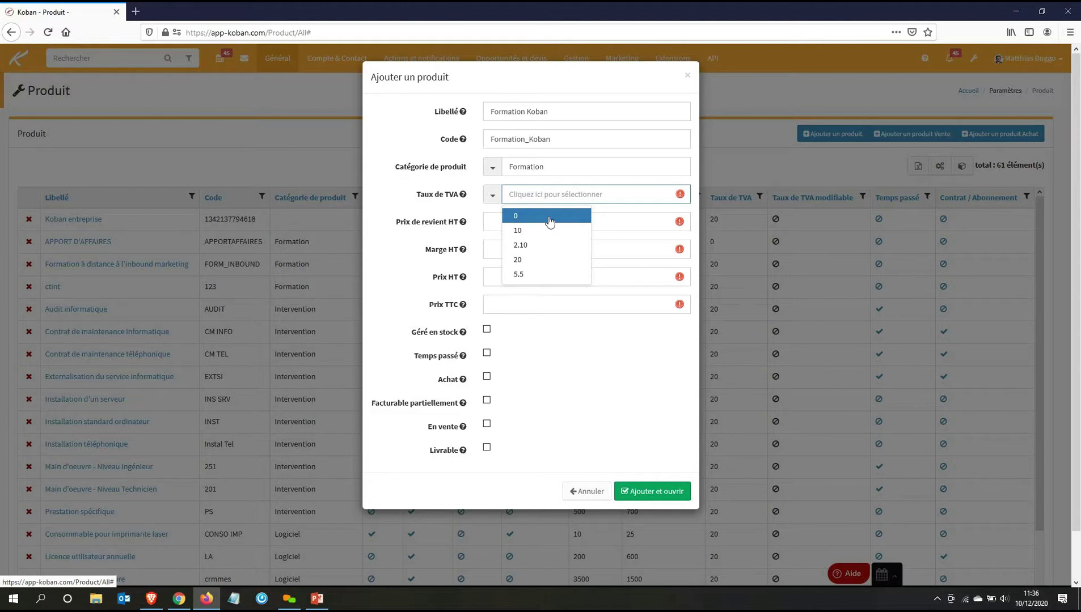
{"action": "left_click", "coordinate": [549, 259]}
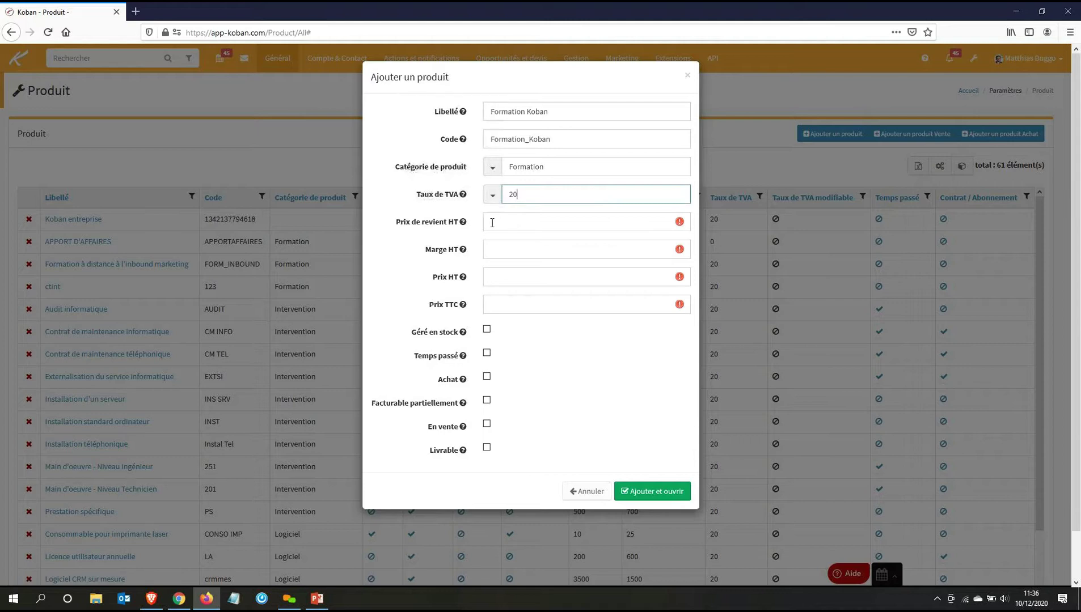
- Set the product's cost price (Prix de revient HT) to 800 and its margin (Marge HT) to 100
{"action": "left_click", "coordinate": [401, 227]}
{"action": "left_click_drag", "start_coordinate": [401, 227], "coordinate": [445, 255]}
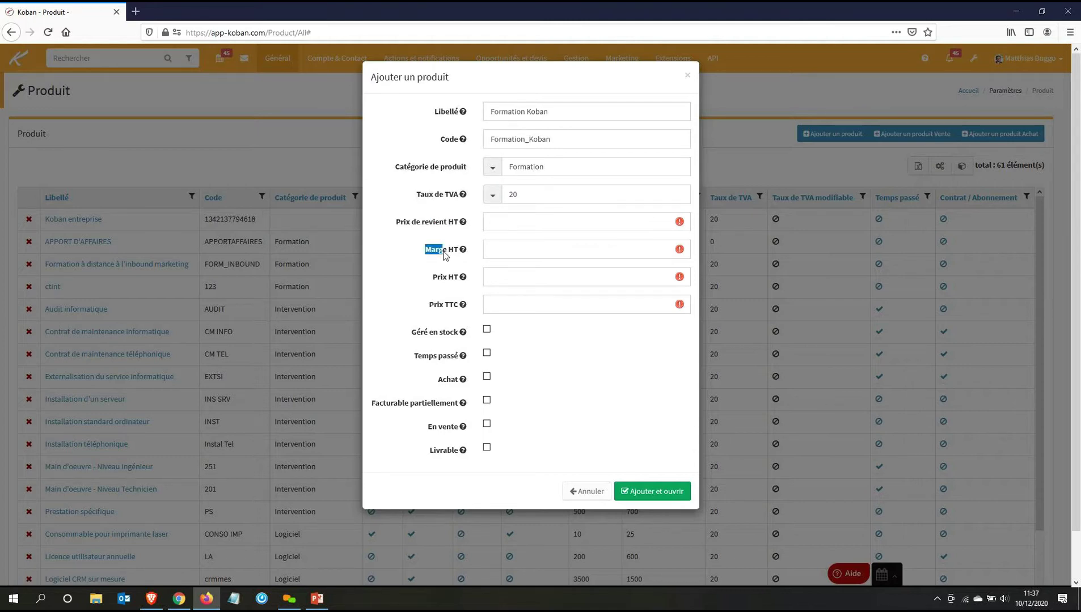
{"action": "left_click_drag", "start_coordinate": [401, 227], "coordinate": [446, 241]}
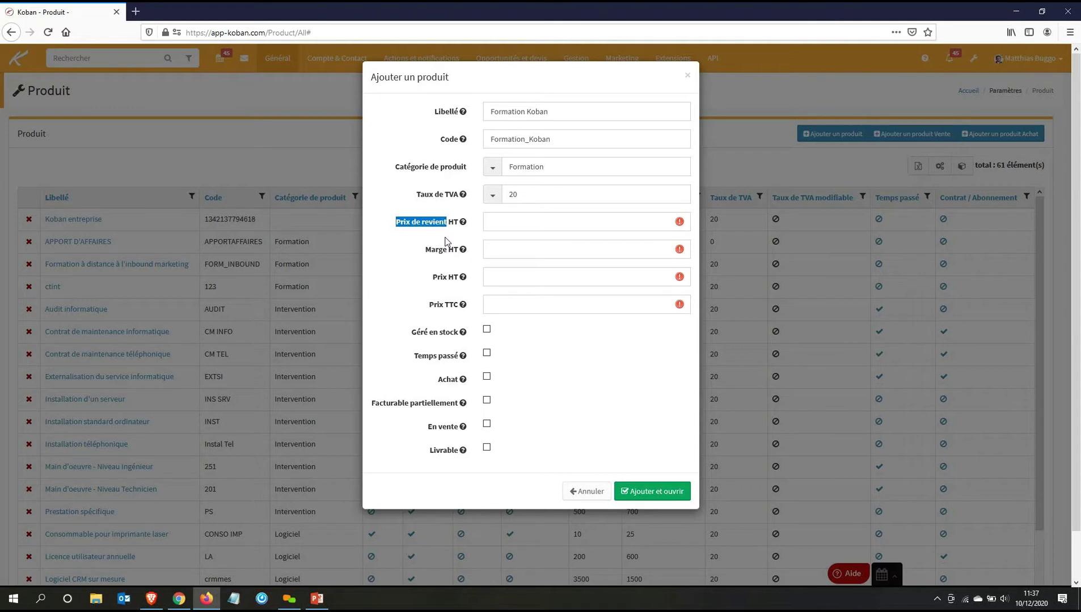
{"action": "left_click", "coordinate": [543, 221]}
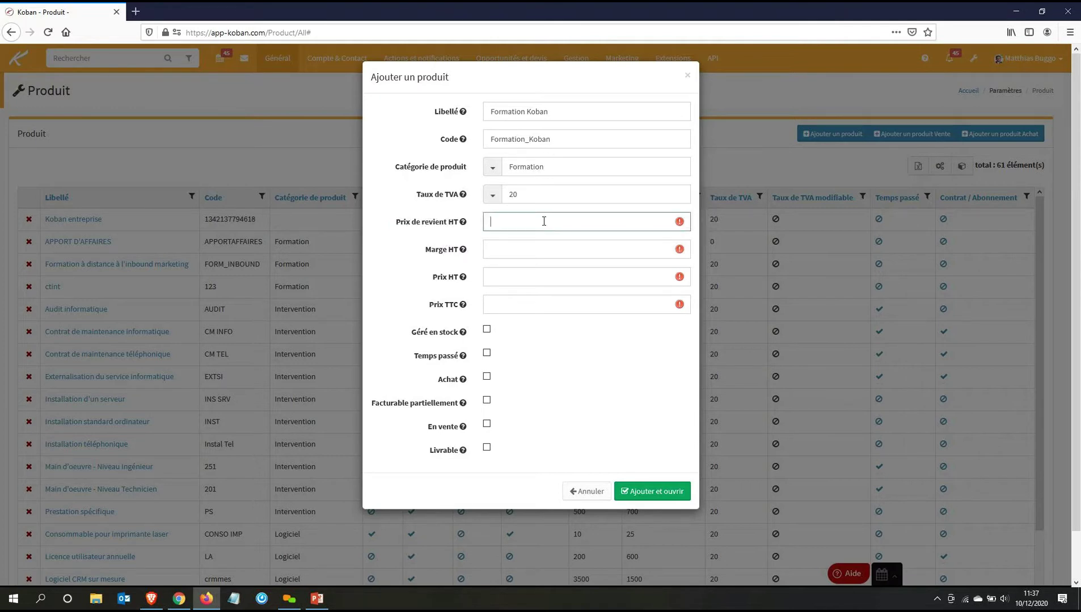
{"action": "type", "text": "800"}
{"action": "key", "text": "Tab"}
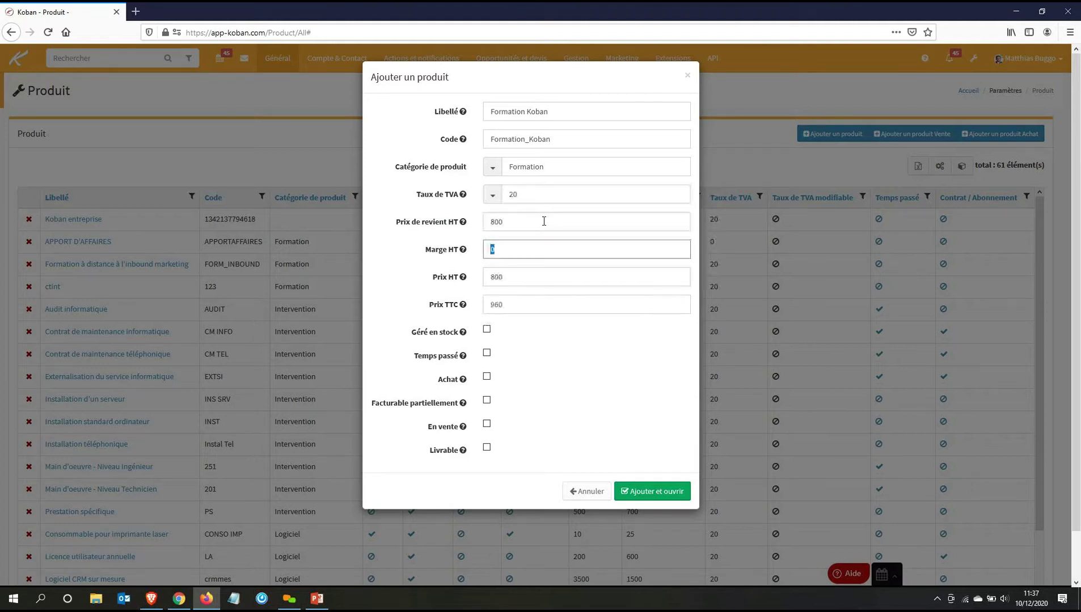
{"action": "type", "text": "100"}
{"action": "key", "text": "Tab"}
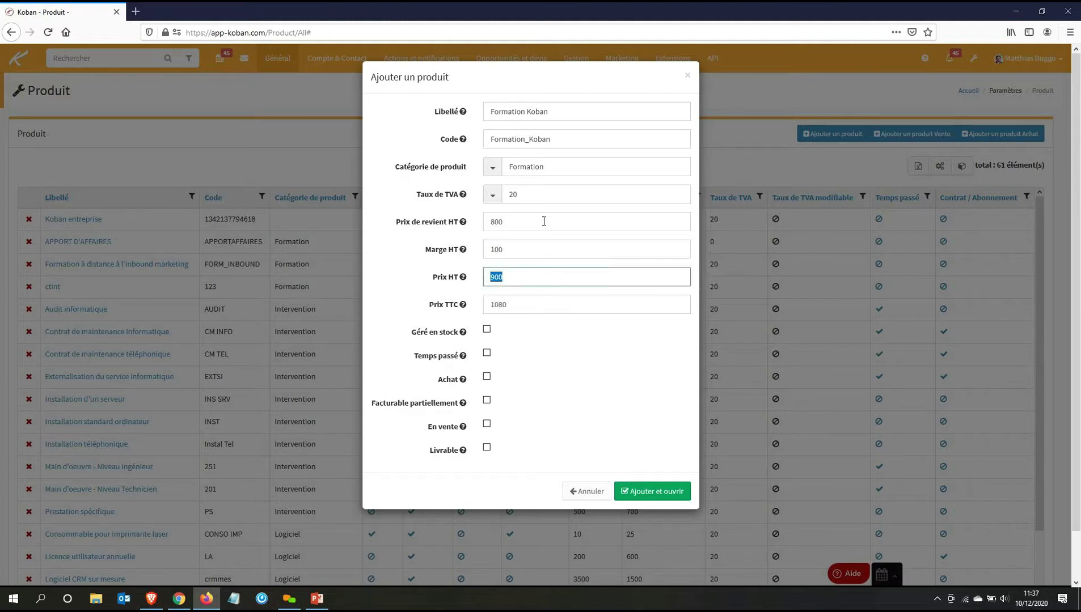
- Review the product form's price fields and its Géré en stock, Temps passé and Achat options
{"action": "left_click_drag", "start_coordinate": [399, 226], "coordinate": [431, 309]}
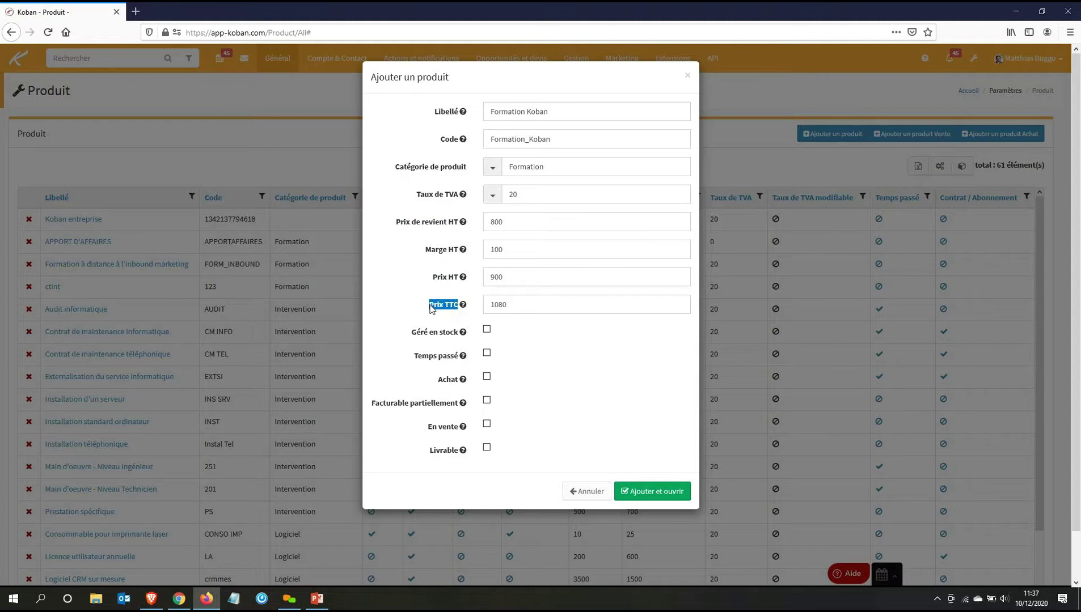
{"action": "left_click", "coordinate": [442, 222]}
{"action": "left_click_drag", "start_coordinate": [395, 223], "coordinate": [457, 224]}
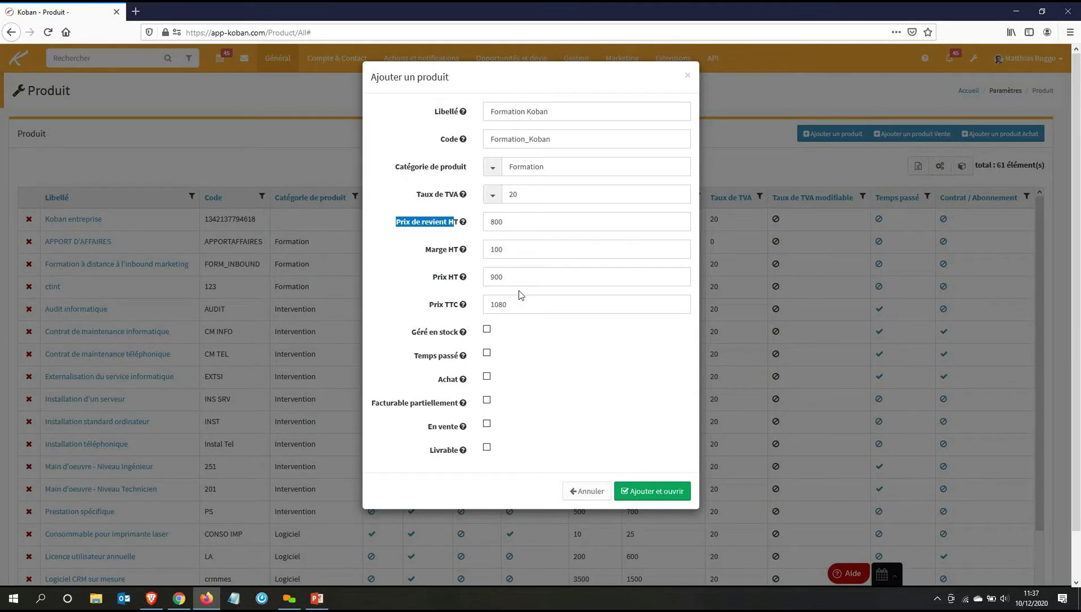
{"action": "left_click_drag", "start_coordinate": [412, 334], "coordinate": [458, 339]}
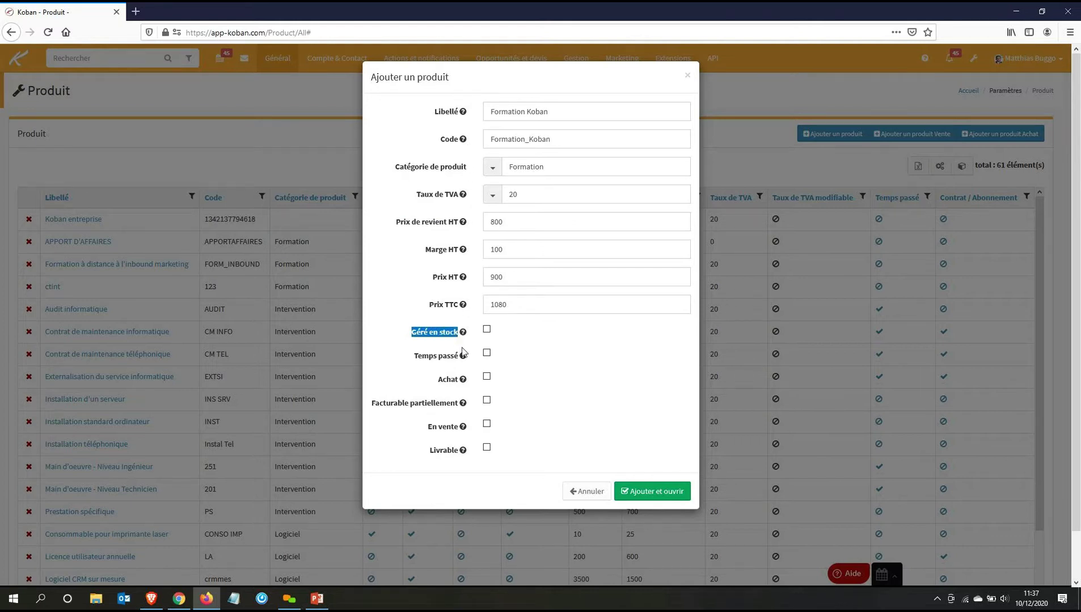
{"action": "left_click", "coordinate": [431, 344]}
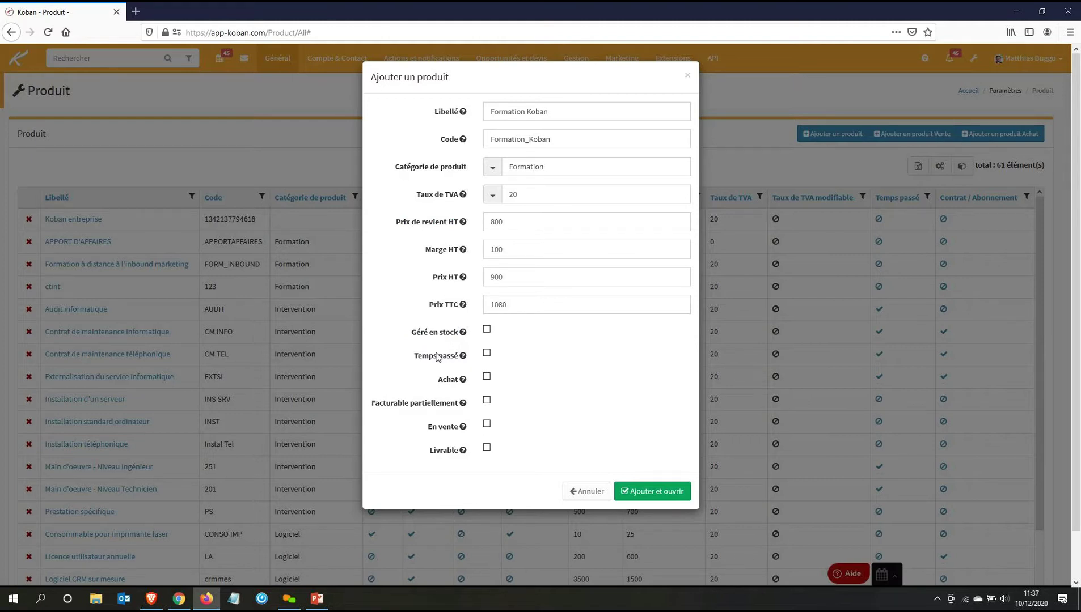
{"action": "left_click_drag", "start_coordinate": [415, 356], "coordinate": [457, 357]}
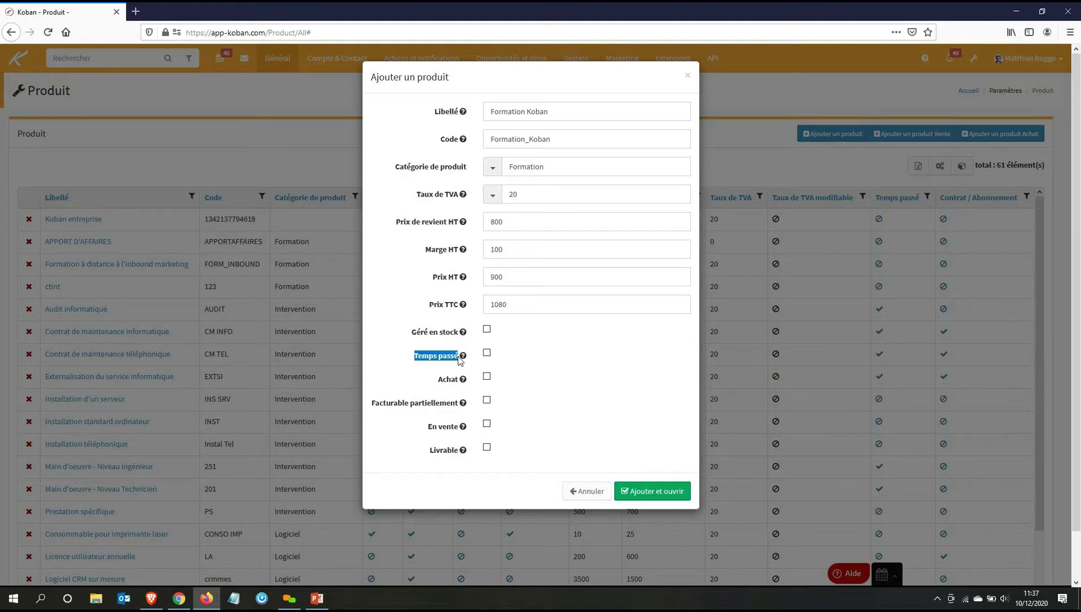
{"action": "double_click", "coordinate": [444, 383]}
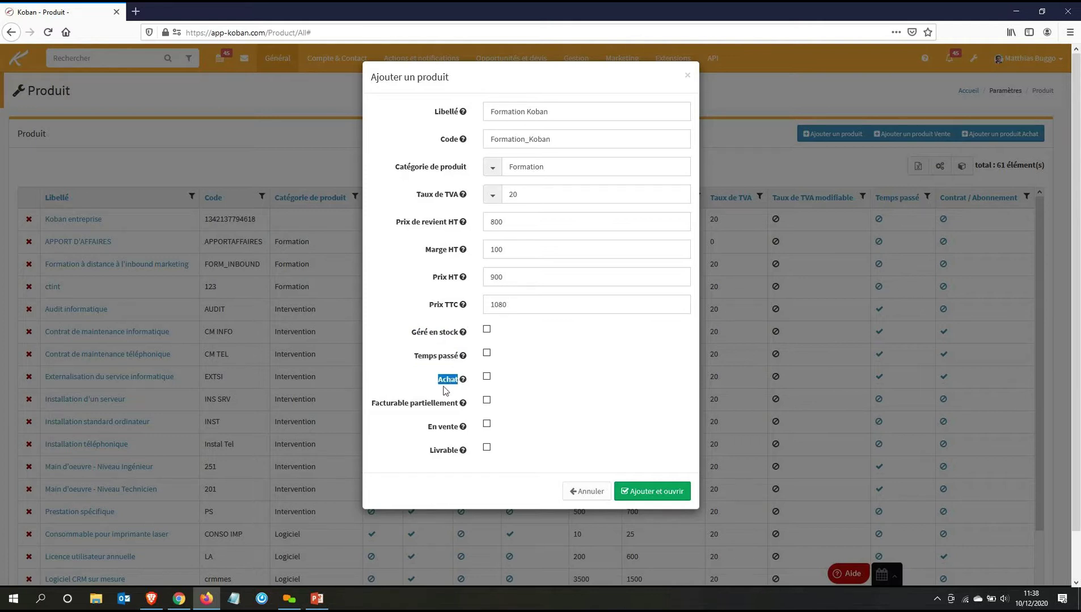
- Mark the product as En vente, and add it and open its record
{"action": "left_click_drag", "start_coordinate": [427, 430], "coordinate": [458, 432]}
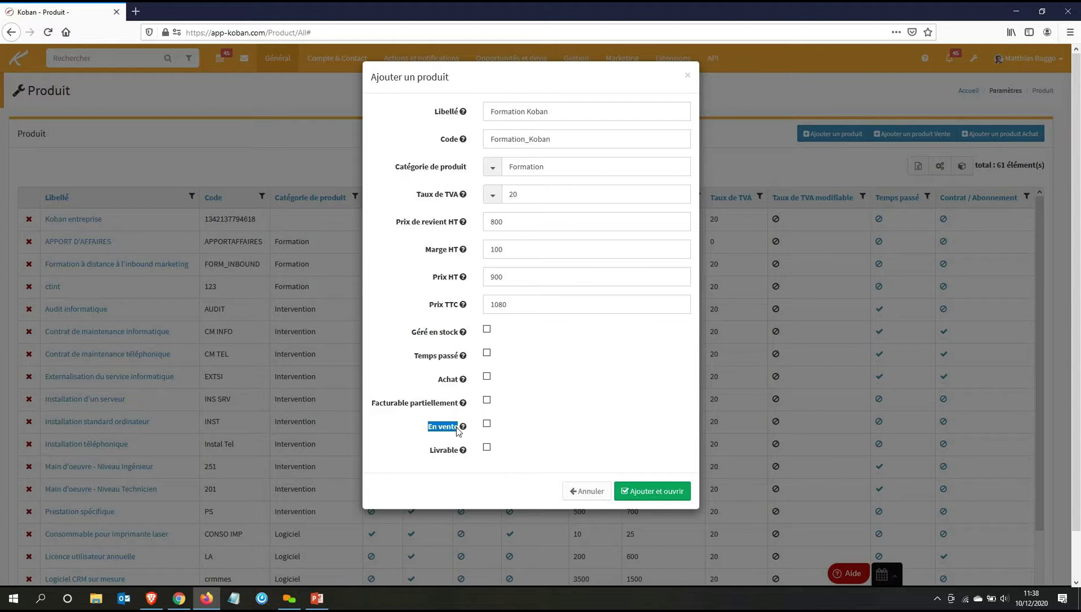
{"action": "left_click", "coordinate": [487, 424]}
{"action": "left_click", "coordinate": [653, 498]}
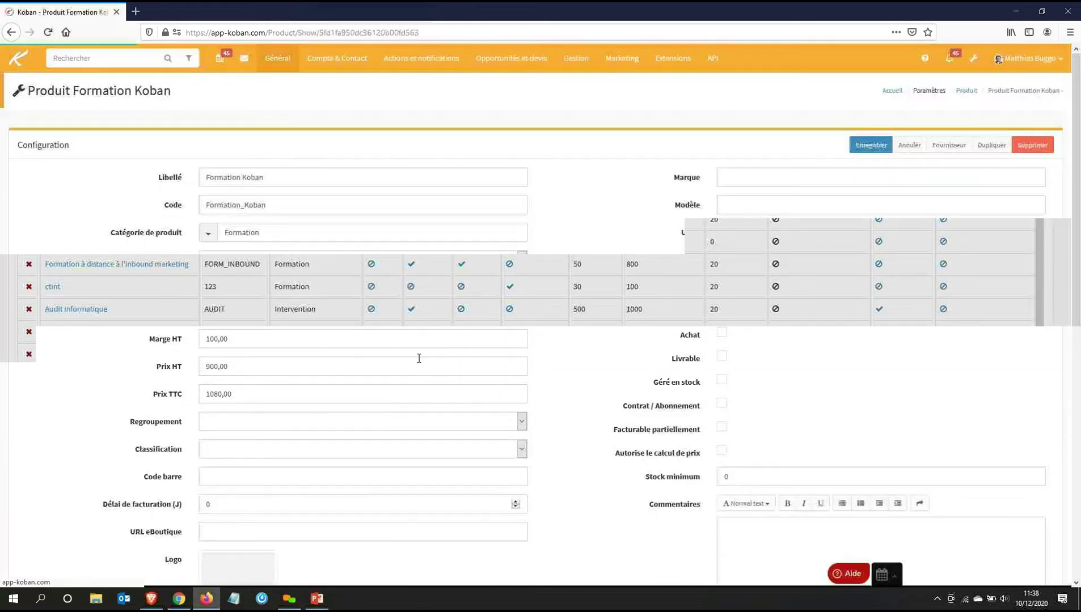
- Look through the product record's Achat, Vente, Personnalisation and Tarif client sections, and set the product's unit to /jour
{"action": "scroll", "coordinate": [582, 294], "scroll_direction": "down", "scroll_amount": 2}
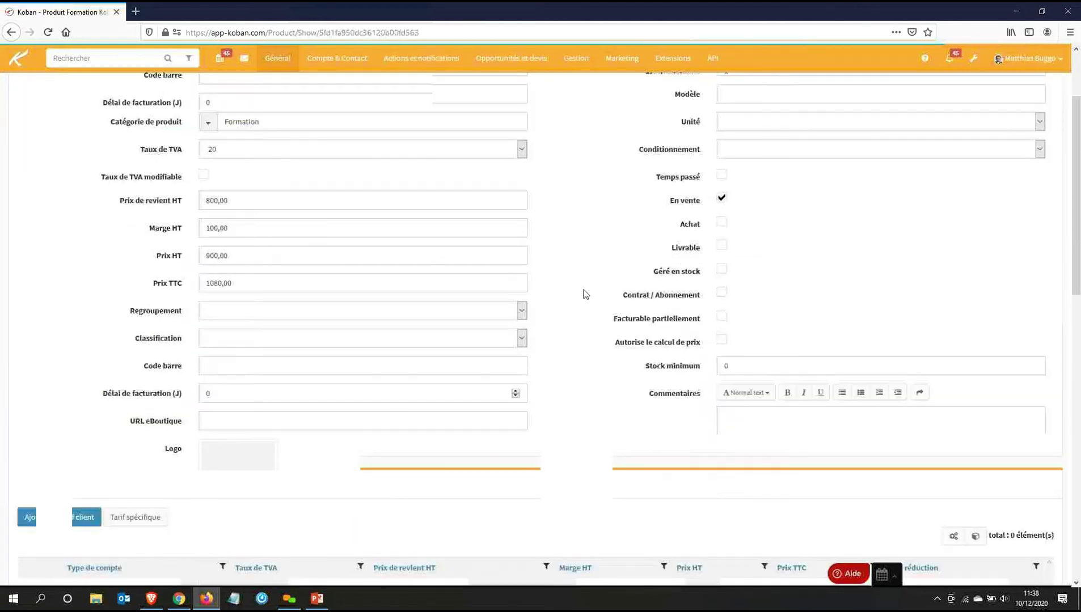
{"action": "scroll", "coordinate": [585, 293], "scroll_direction": "down", "scroll_amount": 6}
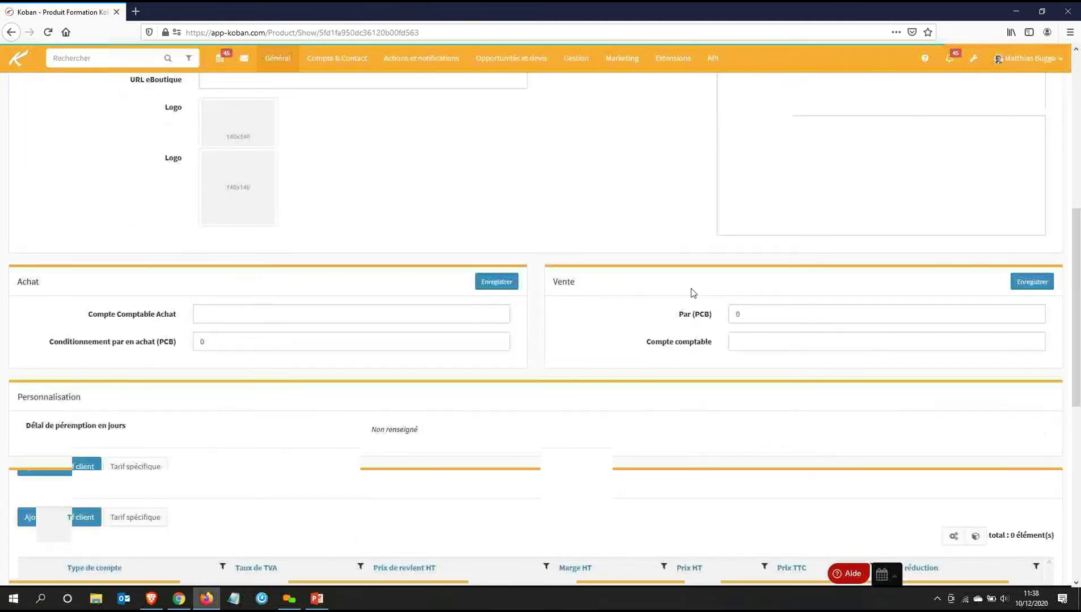
{"action": "scroll", "coordinate": [693, 293], "scroll_direction": "down", "scroll_amount": 1}
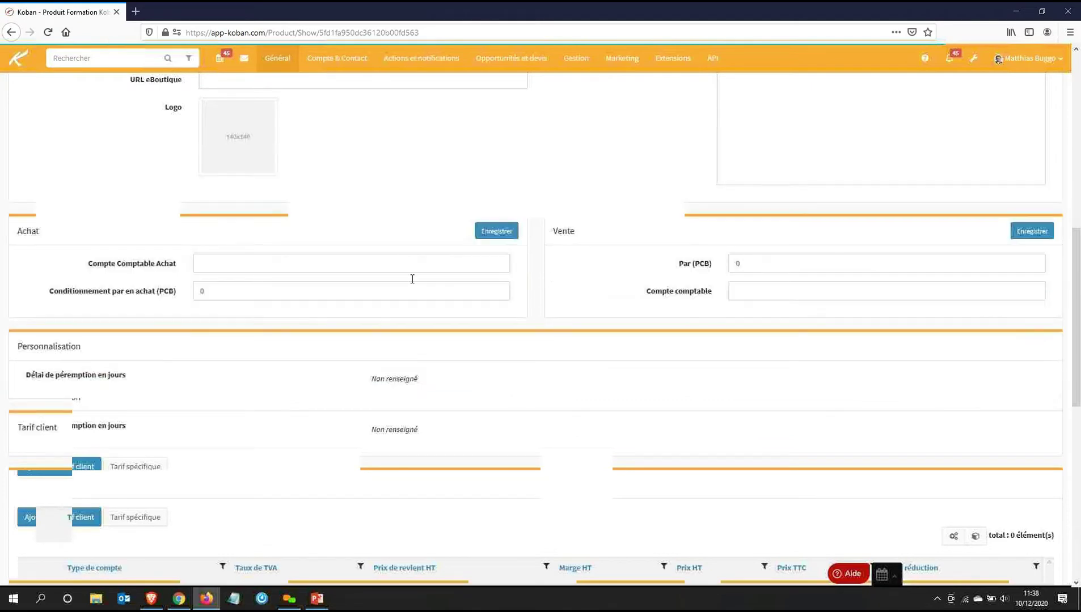
{"action": "scroll", "coordinate": [499, 281], "scroll_direction": "down", "scroll_amount": 1}
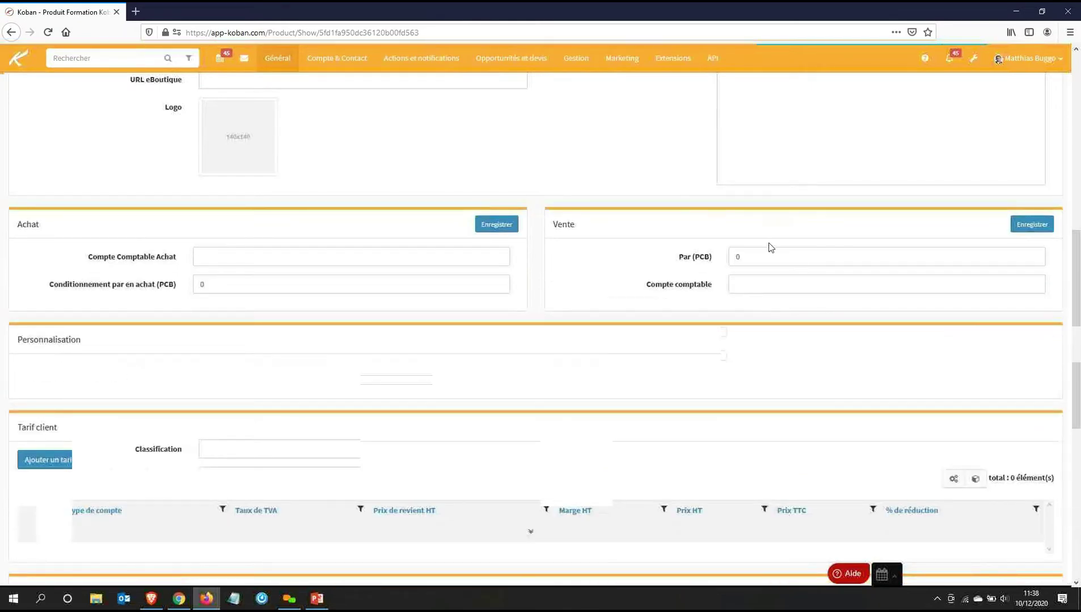
{"action": "scroll", "coordinate": [832, 192], "scroll_direction": "up", "scroll_amount": 7}
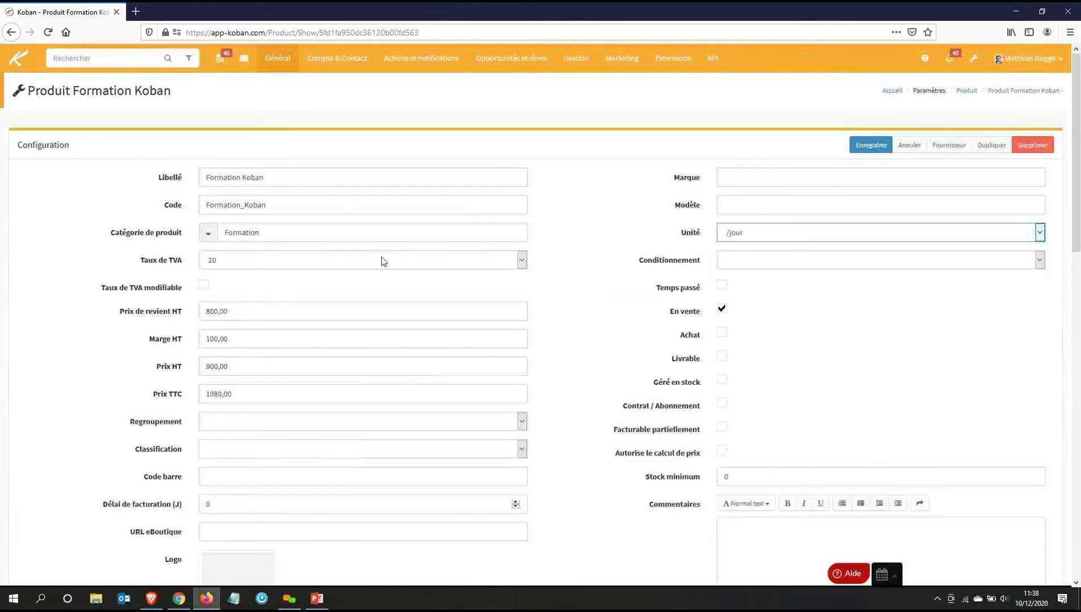
- Leave the product settings and open the "Remplacement de l'existant à l'identique" opportunity from the Client direct pipeline
{"action": "left_click_drag", "start_coordinate": [668, 235], "coordinate": [745, 237]}
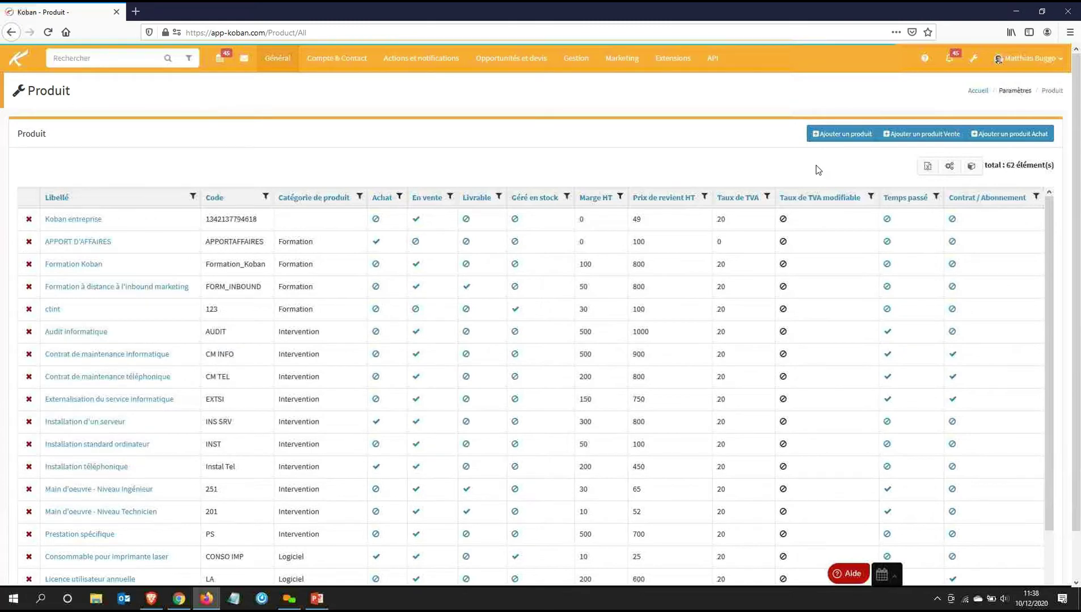
{"action": "left_click", "coordinate": [27, 67]}
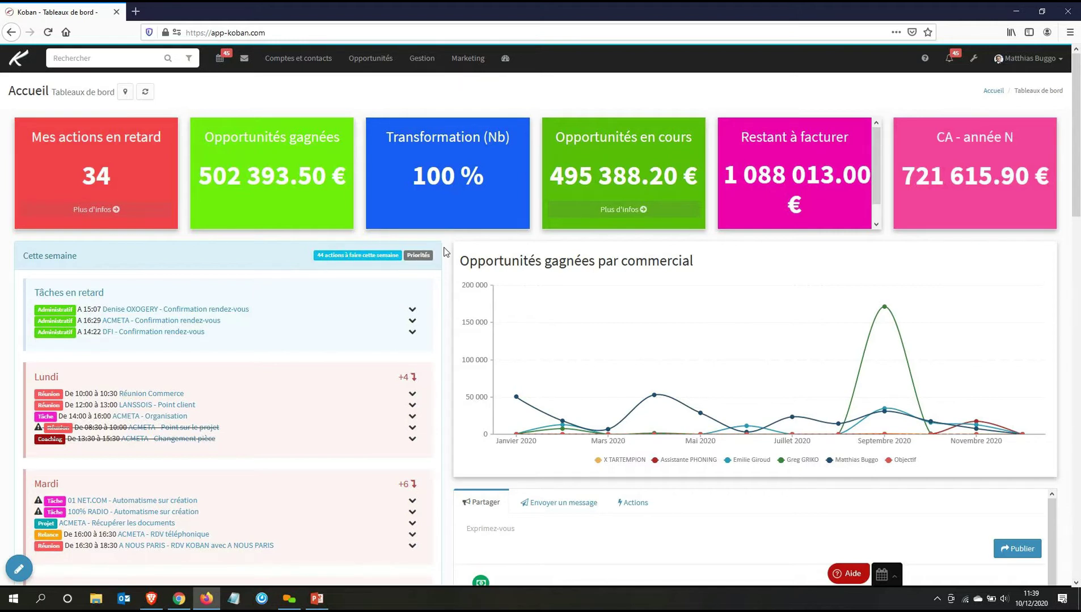
{"action": "left_click", "coordinate": [382, 75]}
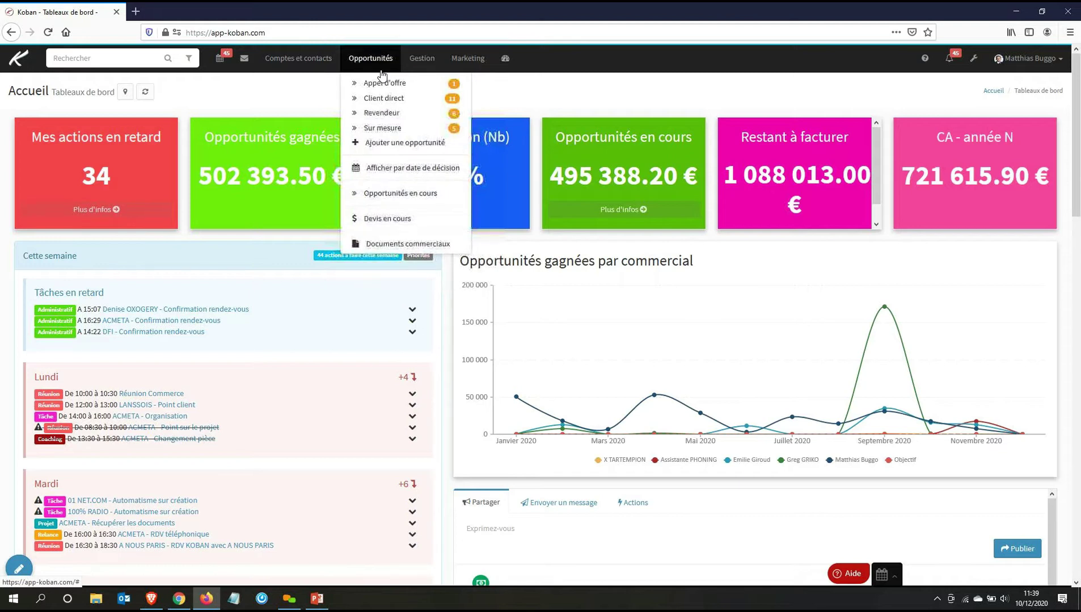
{"action": "left_click", "coordinate": [391, 106]}
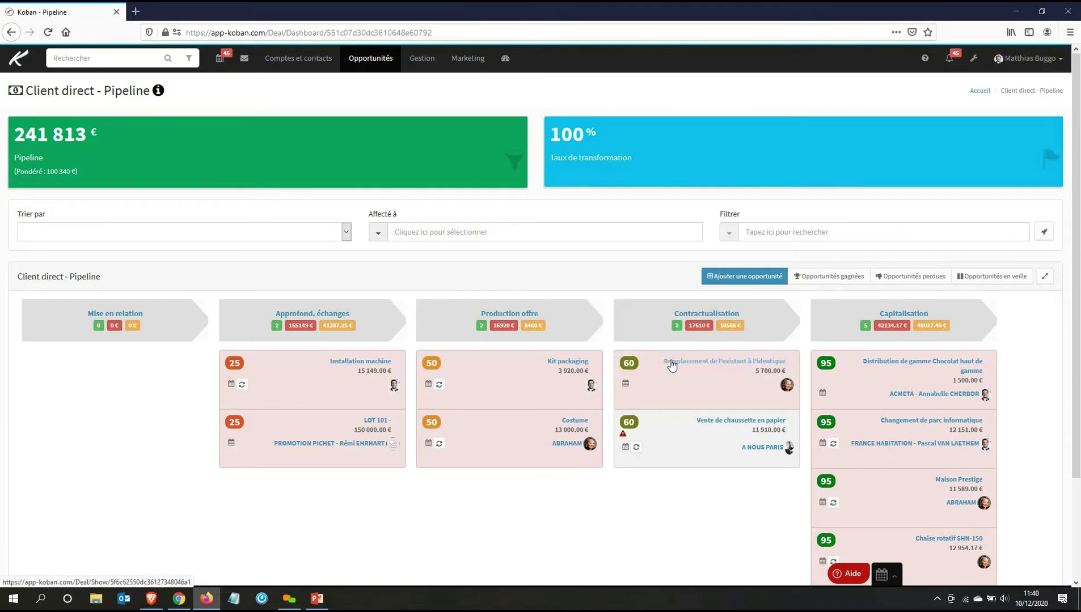
{"action": "left_click", "coordinate": [745, 366]}
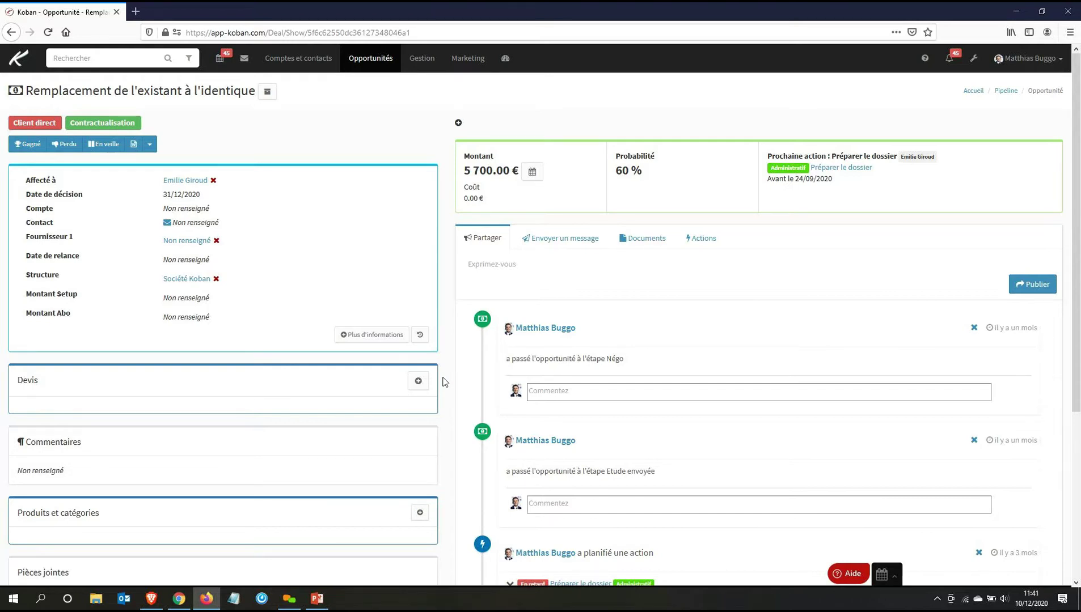
- Examine the opportunity's title, amount (Montant) and Devis section
{"action": "left_click_drag", "start_coordinate": [26, 92], "coordinate": [51, 94]}
{"action": "left_click_drag", "start_coordinate": [150, 99], "coordinate": [257, 97]}
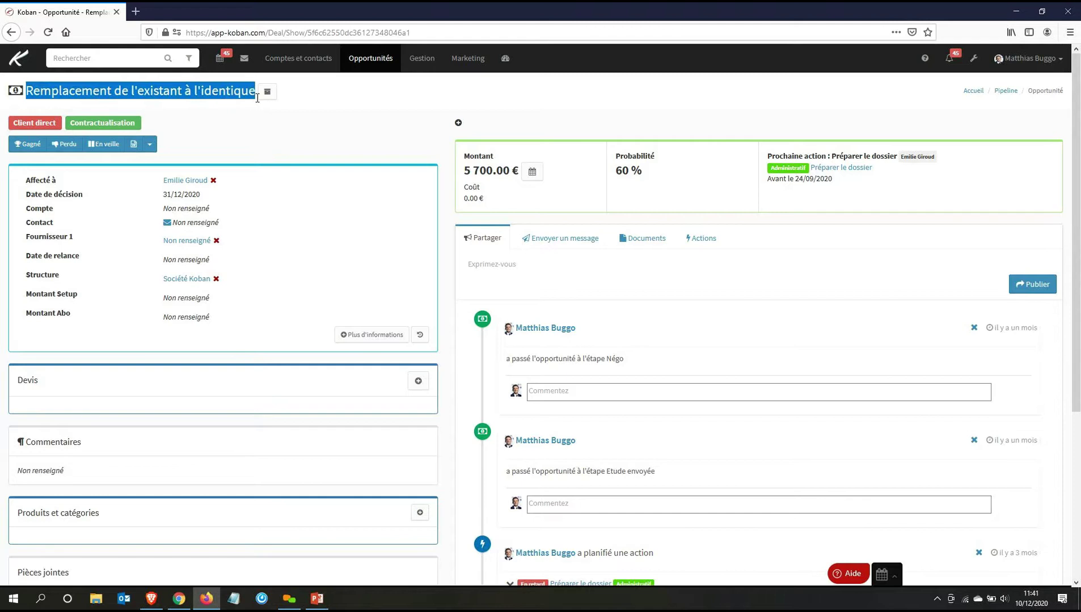
{"action": "left_click", "coordinate": [405, 151]}
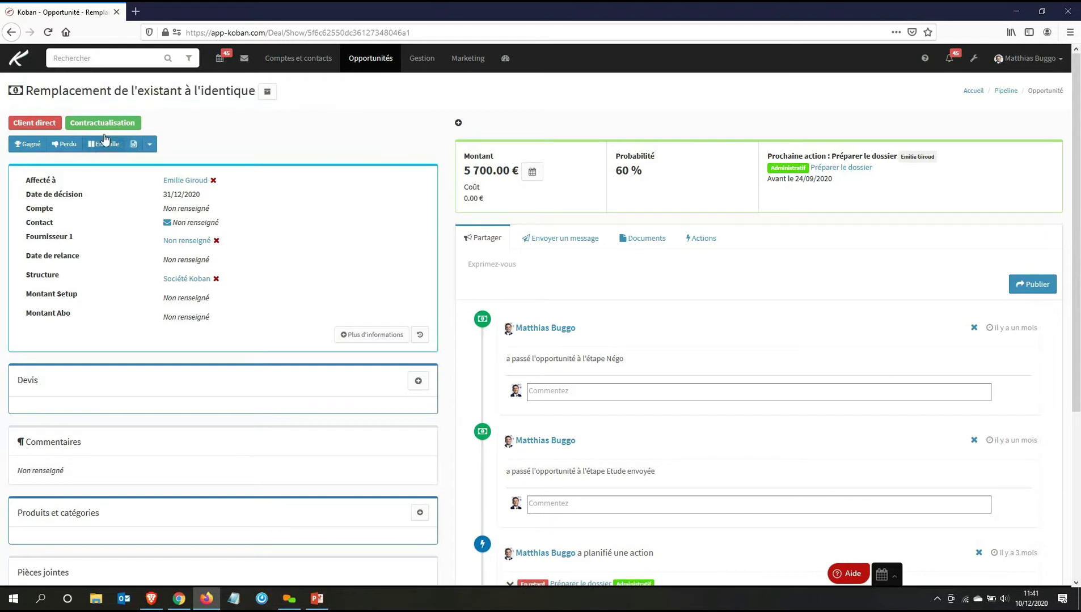
{"action": "left_click_drag", "start_coordinate": [464, 173], "coordinate": [517, 175]}
{"action": "left_click", "coordinate": [517, 175]}
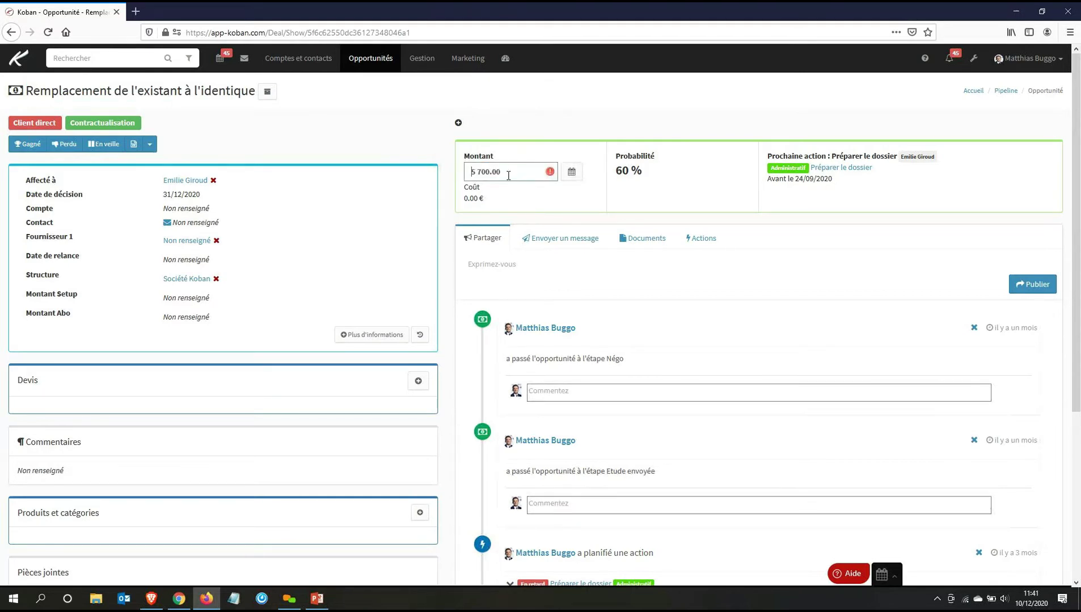
{"action": "left_click_drag", "start_coordinate": [508, 175], "coordinate": [452, 198]}
{"action": "left_click", "coordinate": [165, 362]}
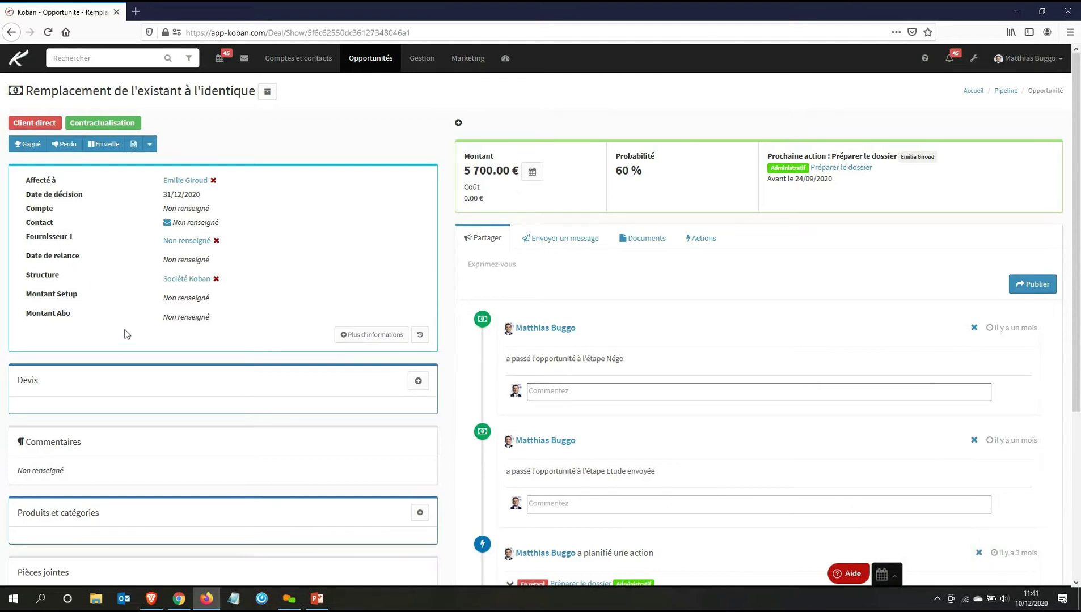
{"action": "left_click_drag", "start_coordinate": [38, 380], "coordinate": [23, 380]}
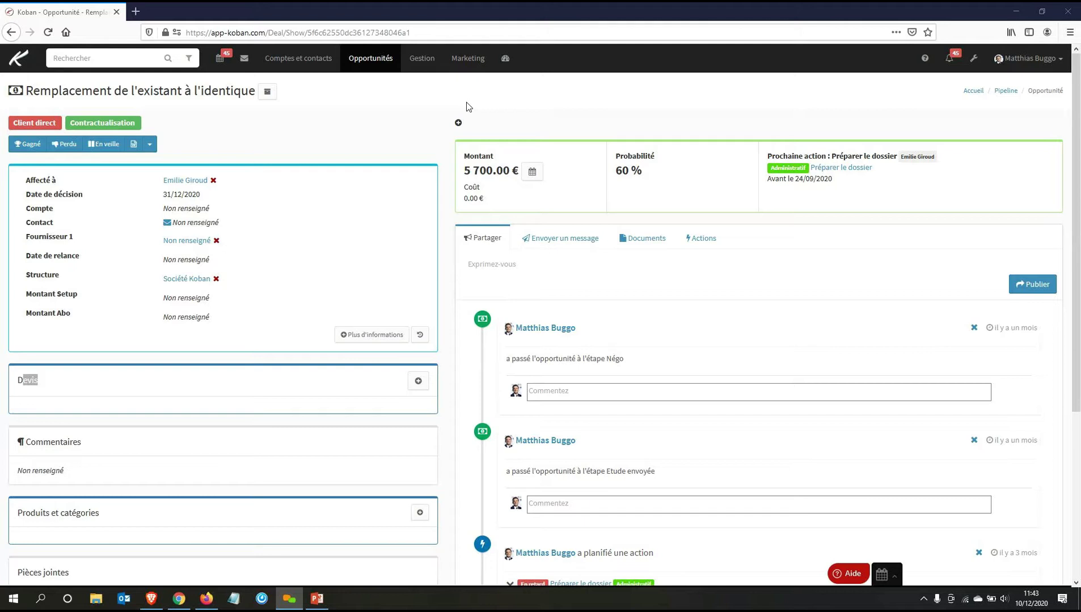
{"action": "left_click", "coordinate": [93, 386]}
{"action": "left_click_drag", "start_coordinate": [38, 380], "coordinate": [23, 379]}
{"action": "left_click", "coordinate": [24, 379]}
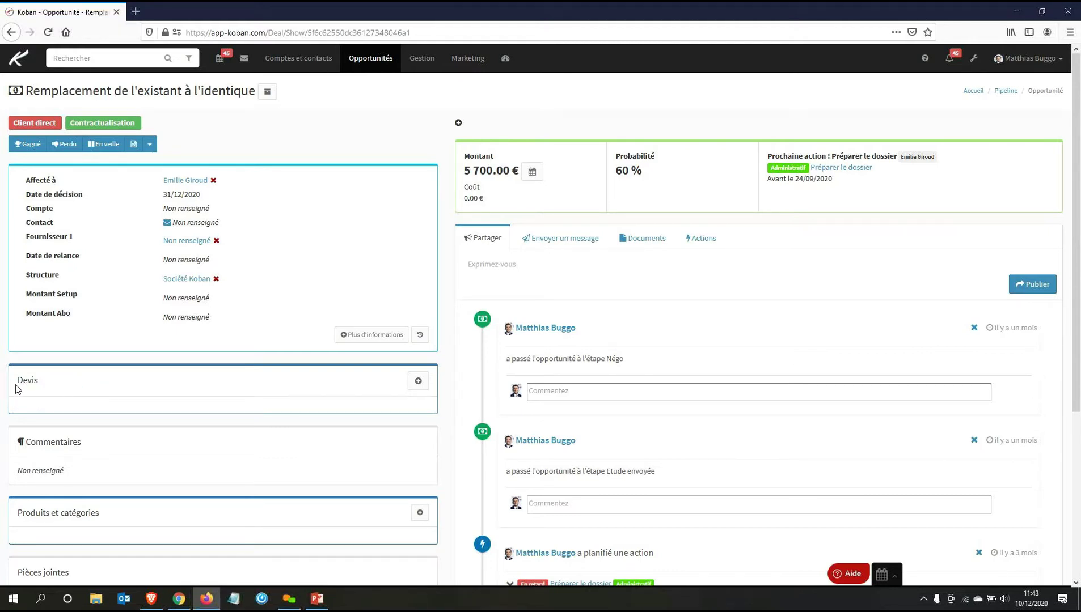
{"action": "left_click_drag", "start_coordinate": [37, 381], "coordinate": [33, 382]}
{"action": "left_click_drag", "start_coordinate": [23, 381], "coordinate": [17, 381]}
{"action": "left_click", "coordinate": [63, 389]}
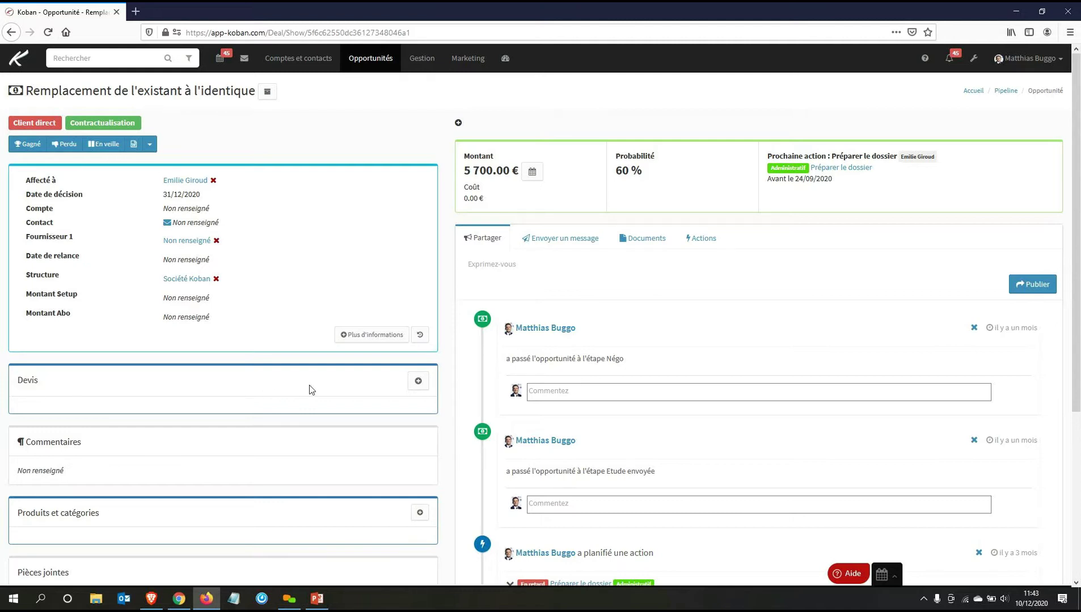
- Start a quote from the opportunity with the document template "Devis (modèle style 2 - avec le commercial + les CGV)"
{"action": "left_click", "coordinate": [421, 388]}
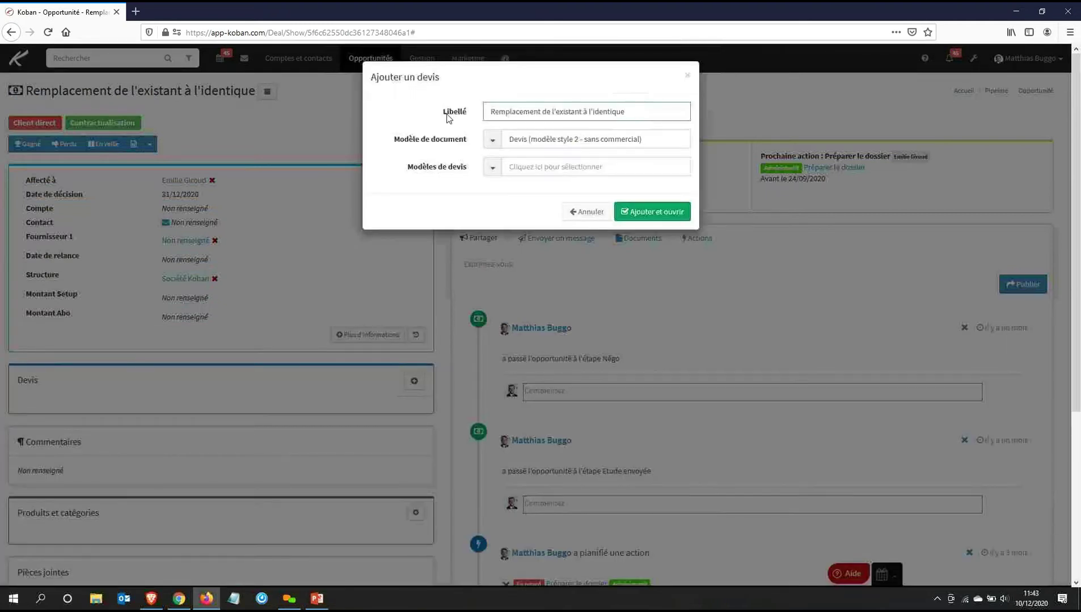
{"action": "double_click", "coordinate": [447, 115]}
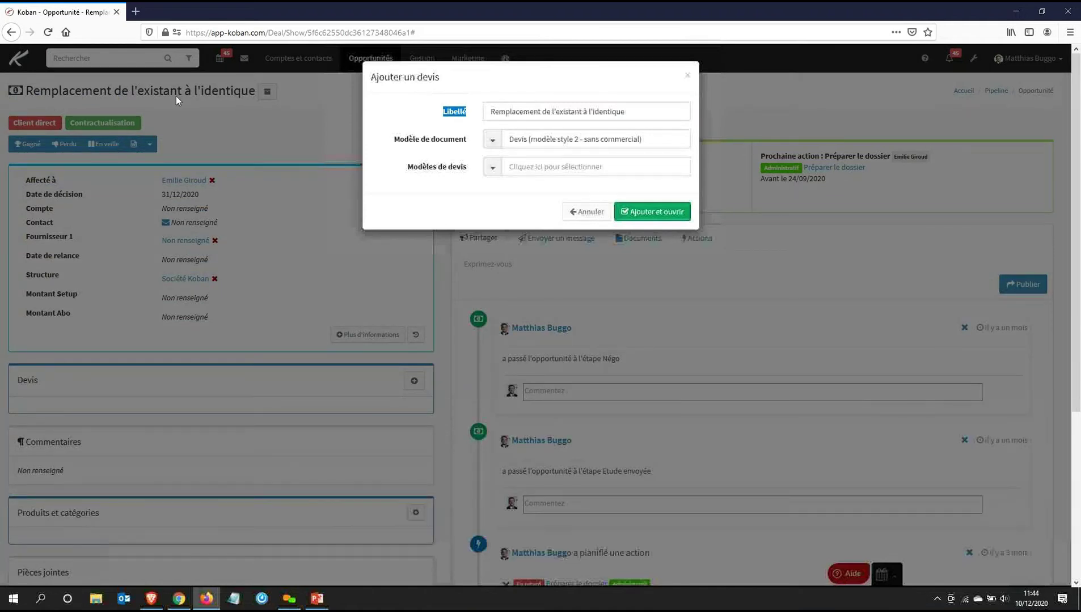
{"action": "left_click_drag", "start_coordinate": [630, 112], "coordinate": [128, 128]}
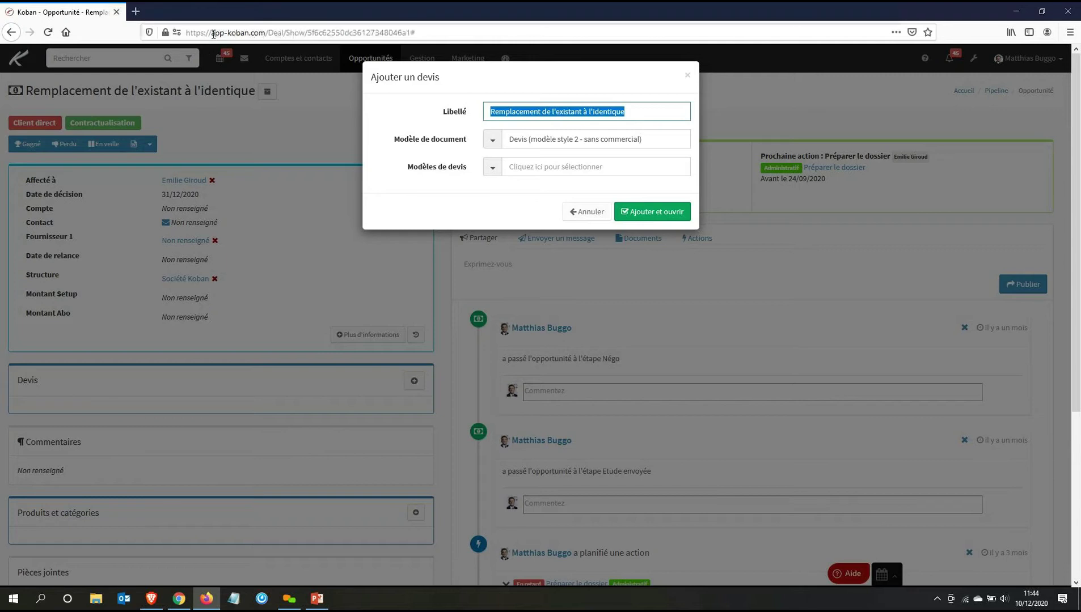
{"action": "left_click_drag", "start_coordinate": [395, 141], "coordinate": [472, 144]}
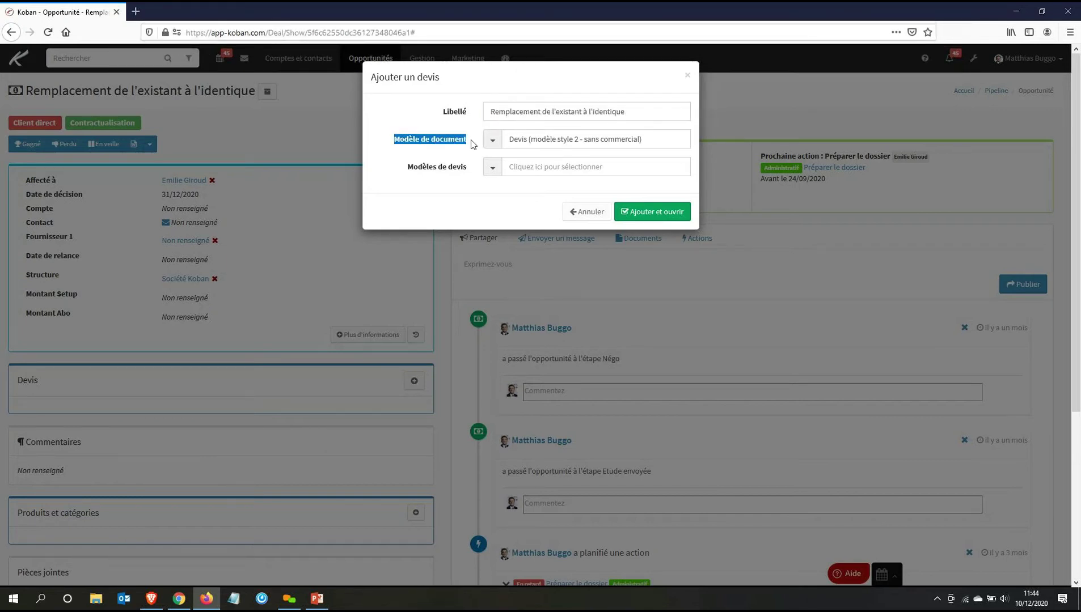
{"action": "left_click", "coordinate": [472, 144]}
{"action": "left_click", "coordinate": [493, 143]}
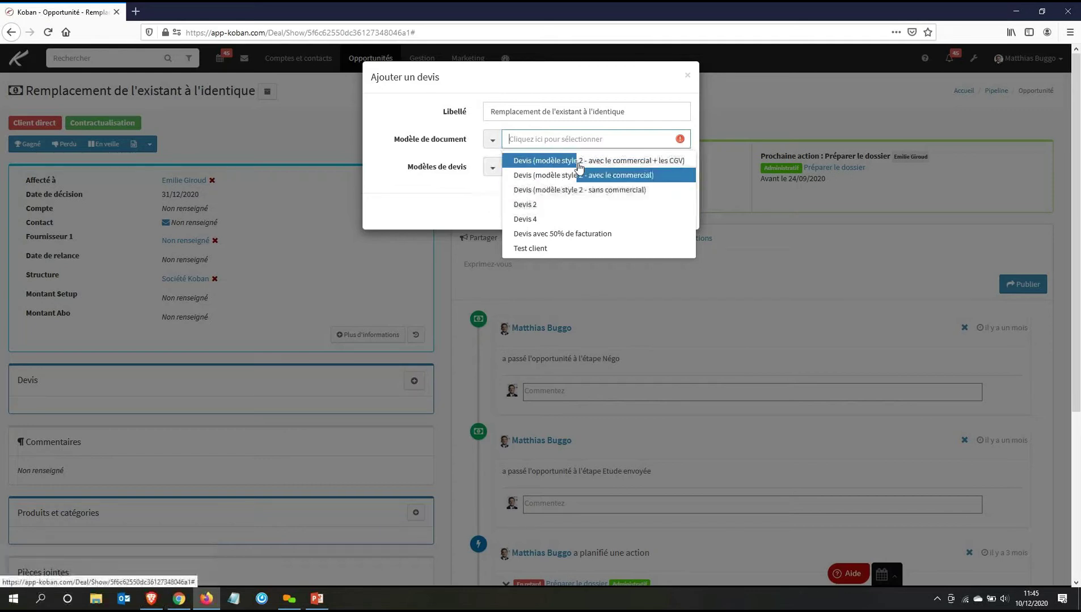
{"action": "left_click", "coordinate": [514, 140]}
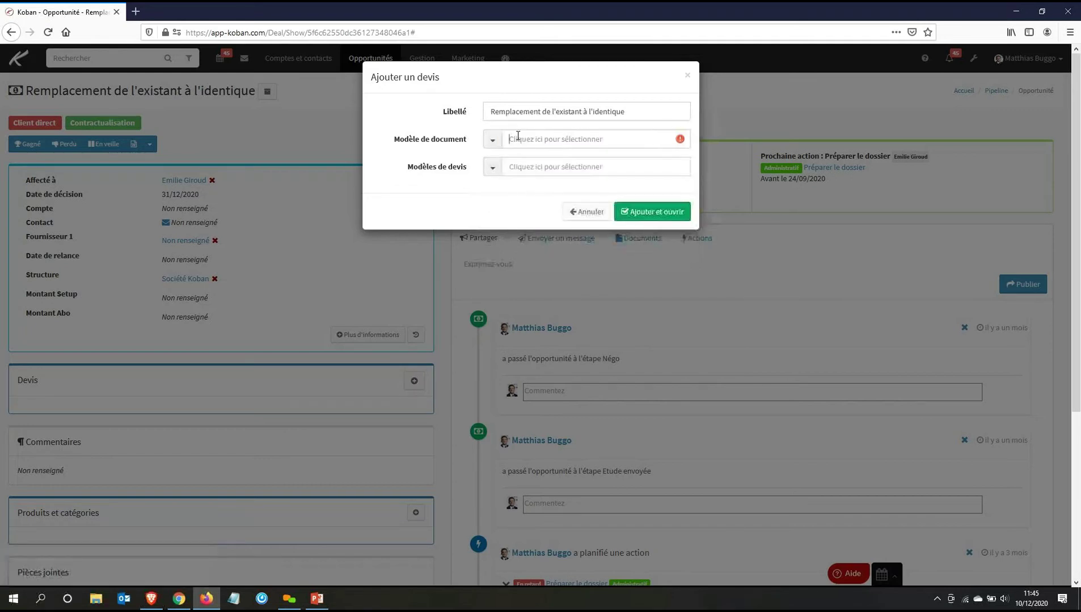
{"action": "left_click", "coordinate": [518, 136]}
{"action": "left_click", "coordinate": [519, 160]}
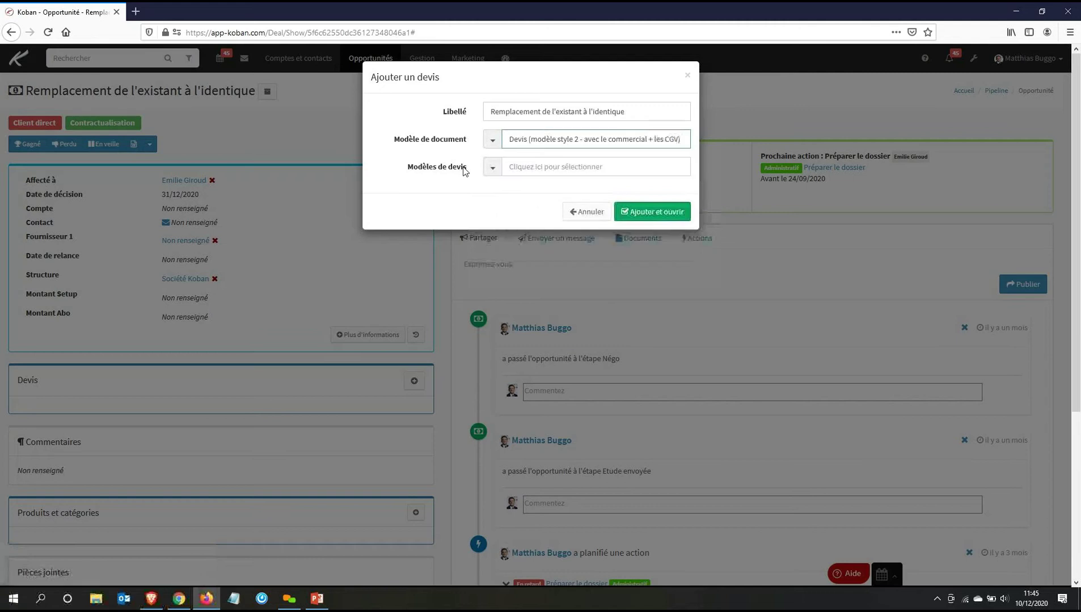
- Choose the "Mise en place de serveurs" quote model and try to add and open the quote
{"action": "triple_click", "coordinate": [406, 168]}
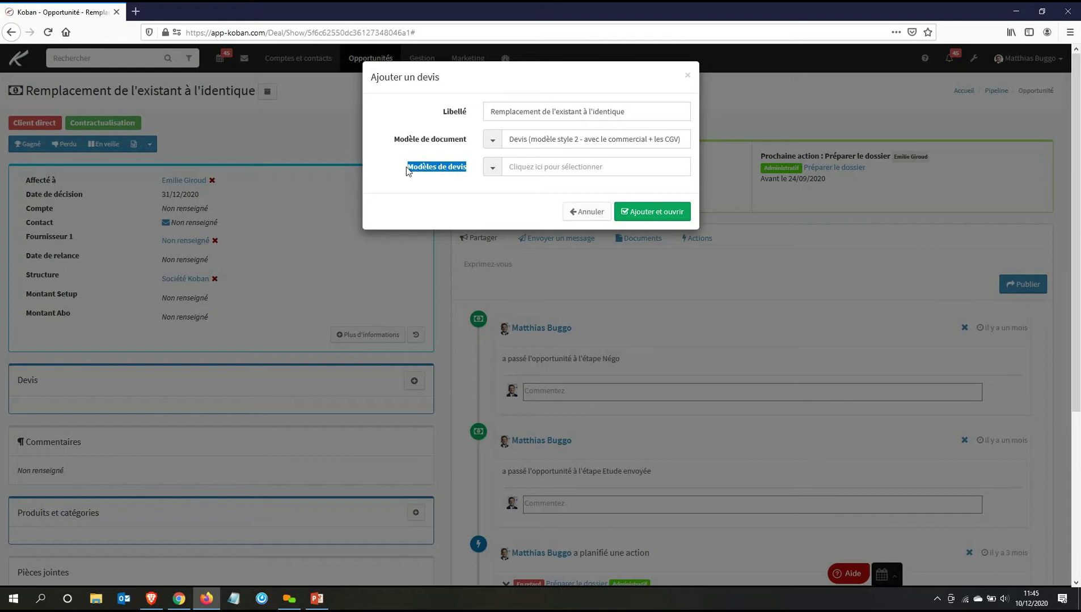
{"action": "left_click_drag", "start_coordinate": [406, 166], "coordinate": [466, 169]}
{"action": "left_click", "coordinate": [492, 171]}
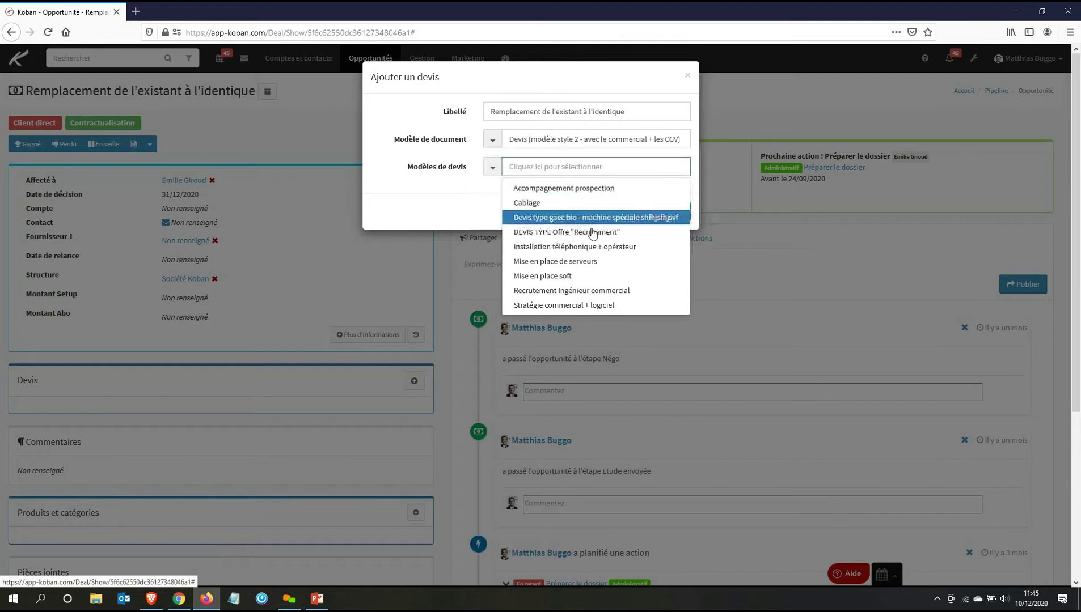
{"action": "left_click", "coordinate": [593, 262]}
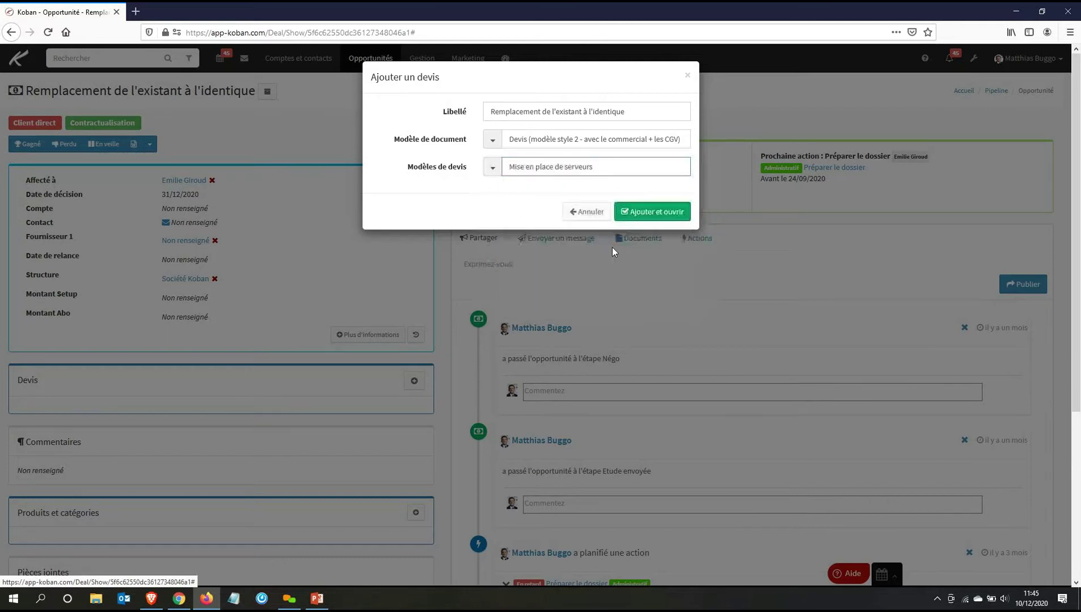
{"action": "left_click", "coordinate": [649, 212]}
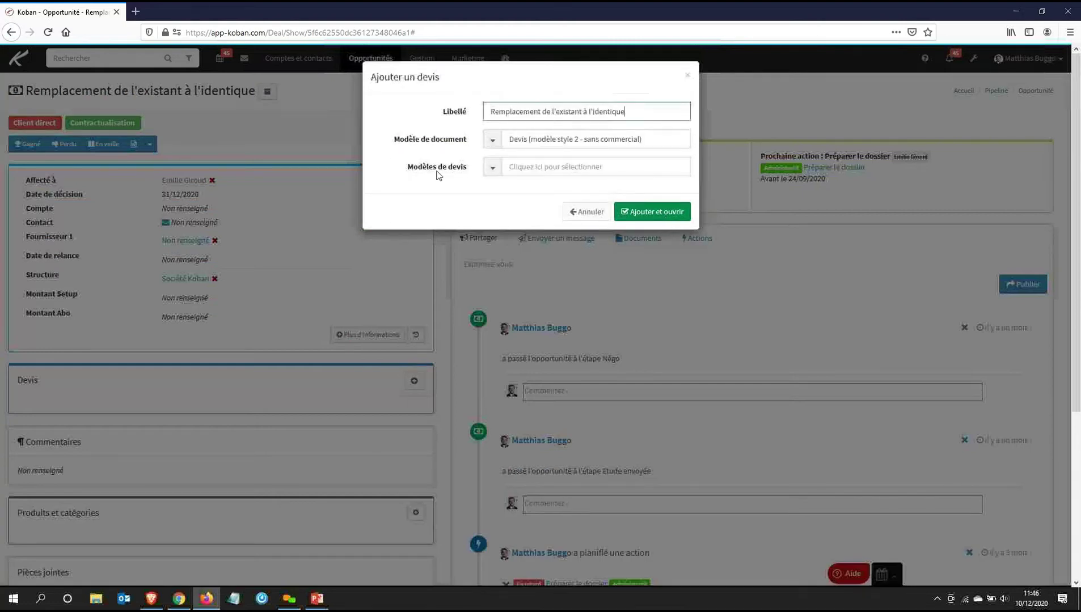
{"action": "left_click", "coordinate": [647, 209]}
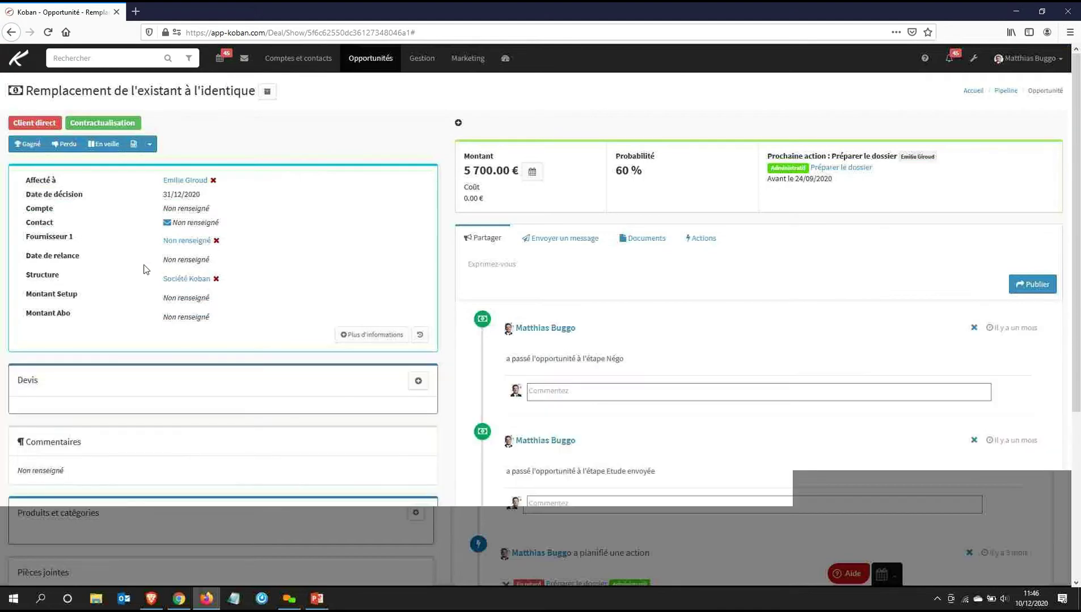
- Set the opportunity's account (Compte) to ACMETA
{"action": "left_click", "coordinate": [177, 212]}
{"action": "type", "text": "c"}
{"action": "key", "text": "BackSpace"}
{"action": "type", "text": "acm"}
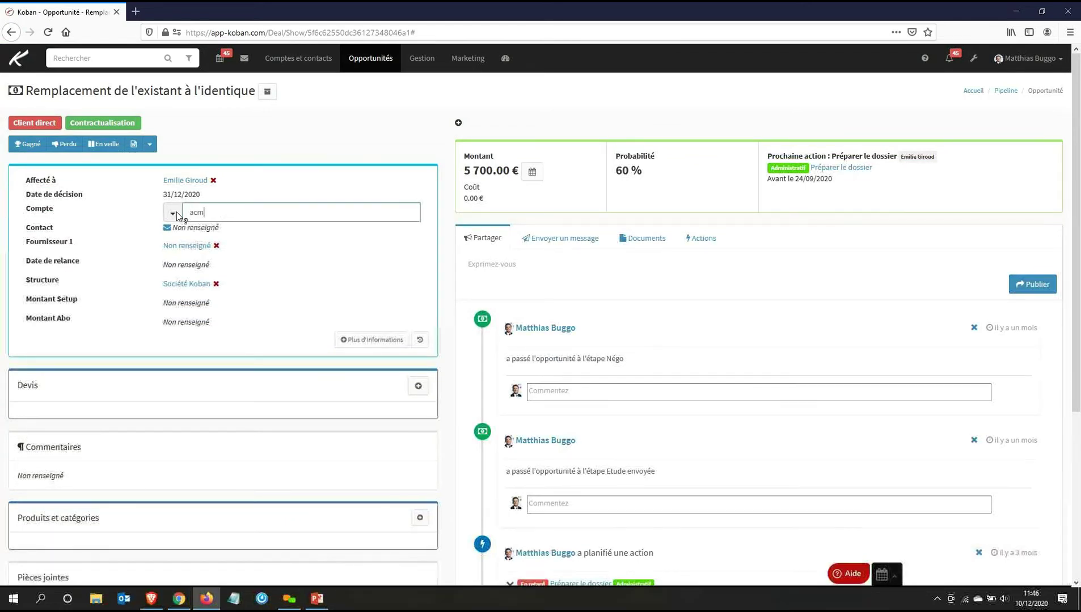
{"action": "left_click", "coordinate": [167, 228]}
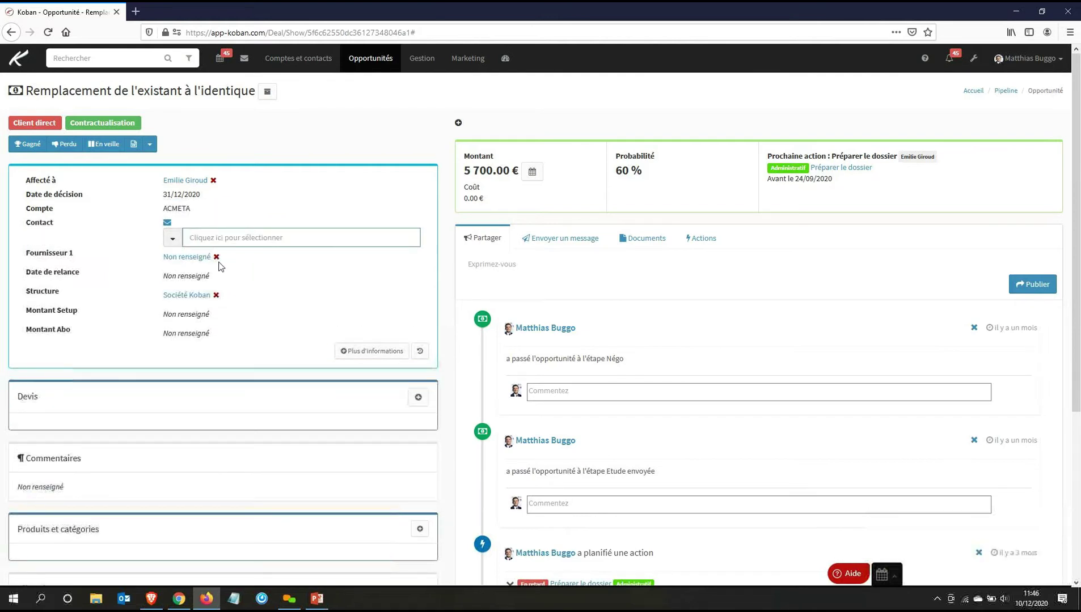
- Add a new quote to the opportunity and open it
{"action": "left_click", "coordinate": [422, 383]}
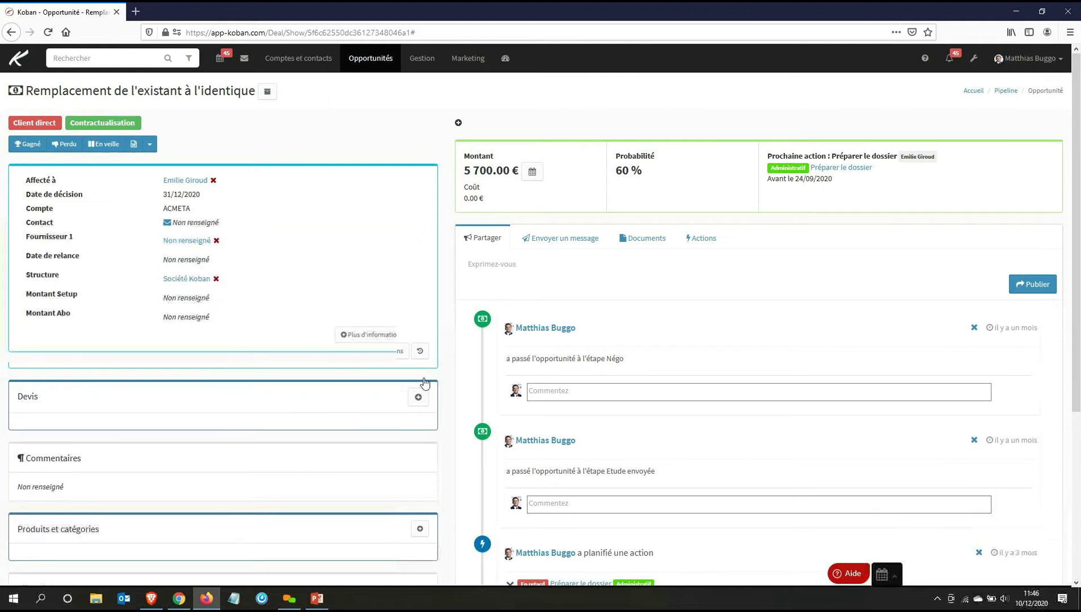
{"action": "left_click", "coordinate": [423, 383]}
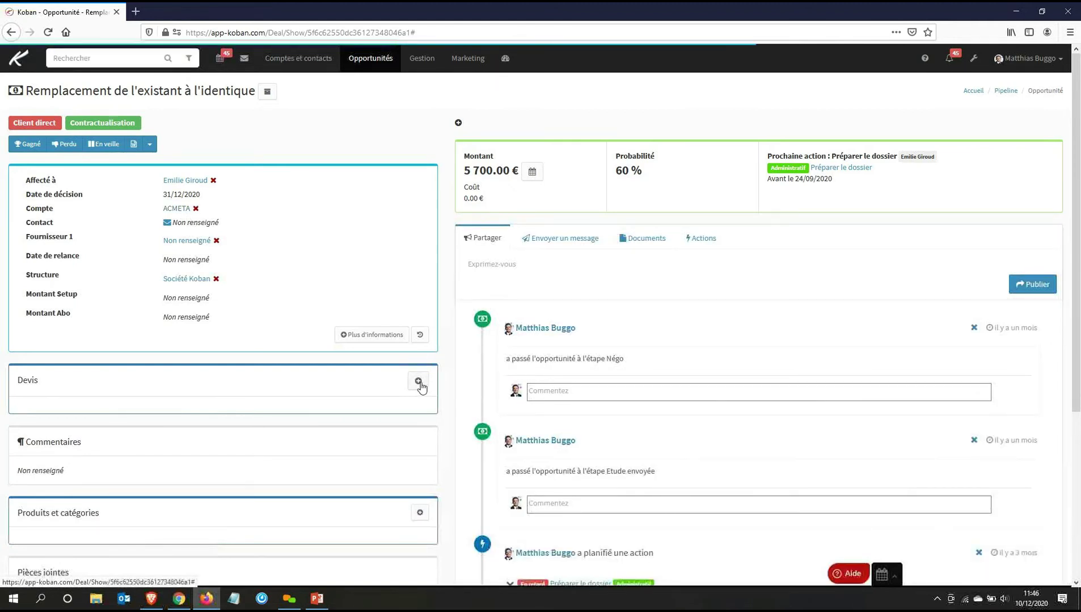
{"action": "left_click", "coordinate": [419, 382]}
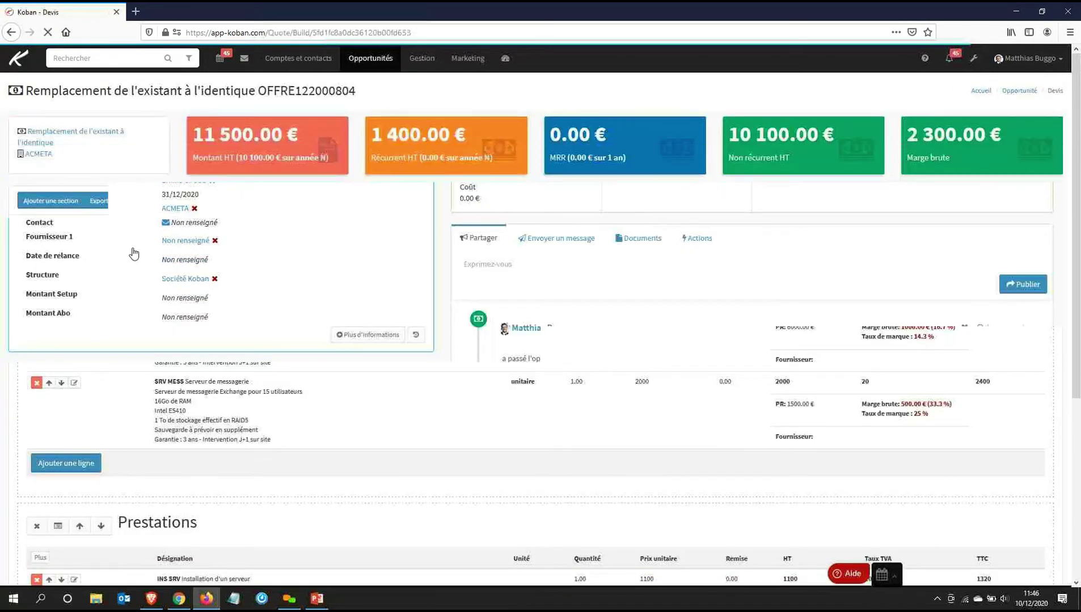
- Examine the quote's Matériel section and its summary figures for Montant HT, Récurrent HT, MRR, Non récurrent HT and Marge brute
{"action": "scroll", "coordinate": [397, 250], "scroll_direction": "down", "scroll_amount": 1}
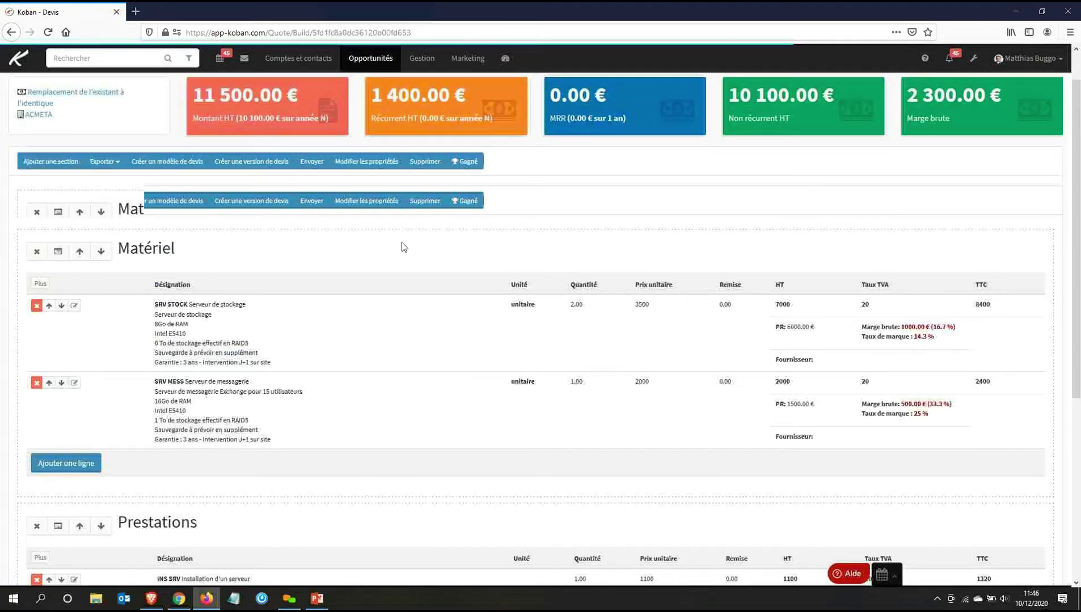
{"action": "scroll", "coordinate": [397, 242], "scroll_direction": "up", "scroll_amount": 1}
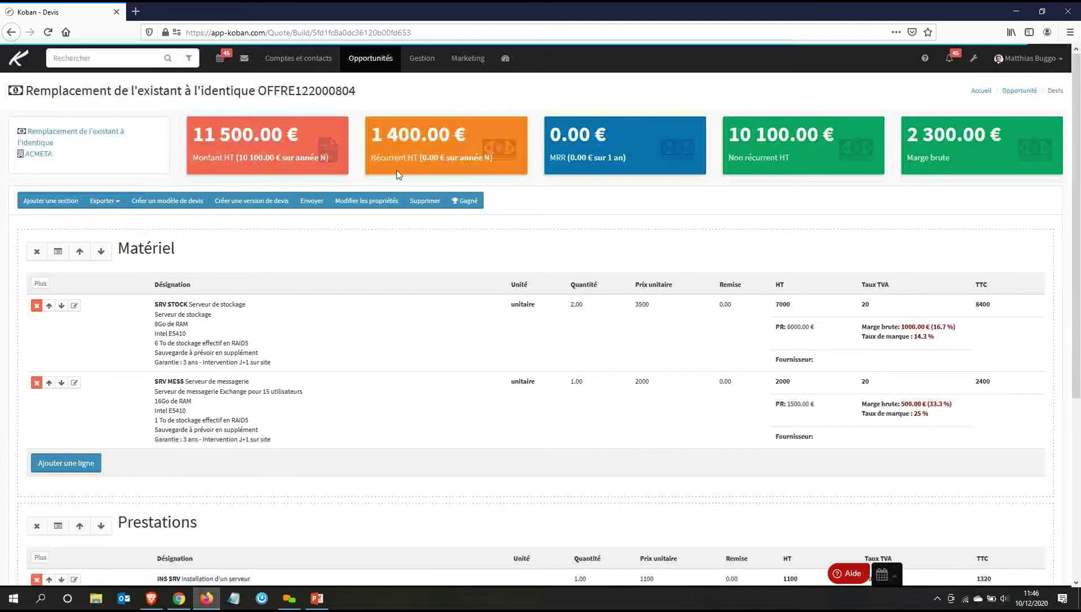
{"action": "double_click", "coordinate": [197, 131]}
{"action": "left_click_drag", "start_coordinate": [237, 132], "coordinate": [986, 150]}
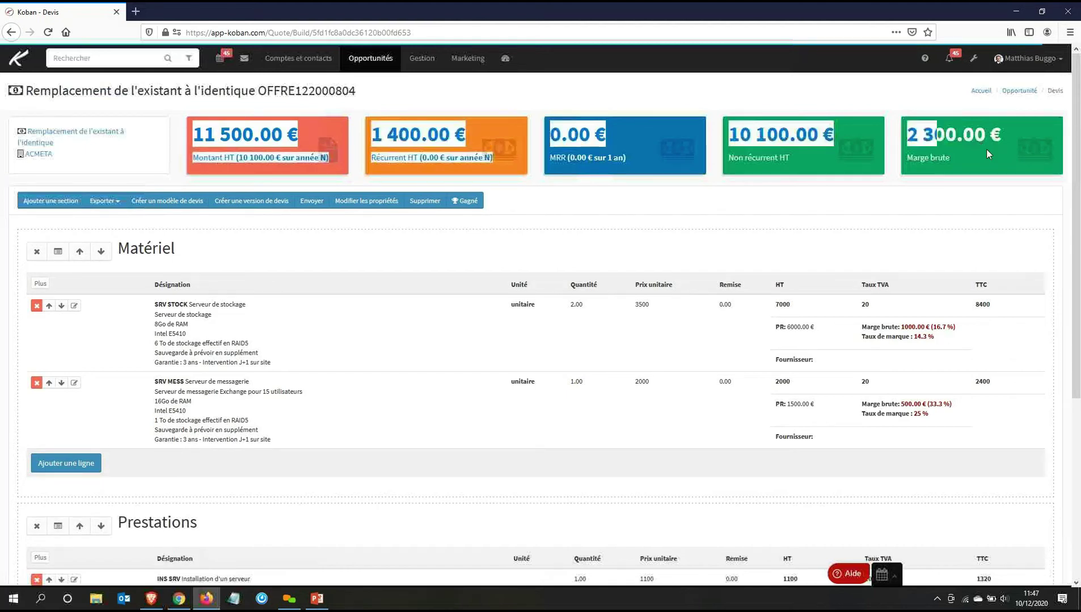
{"action": "left_click", "coordinate": [994, 153]}
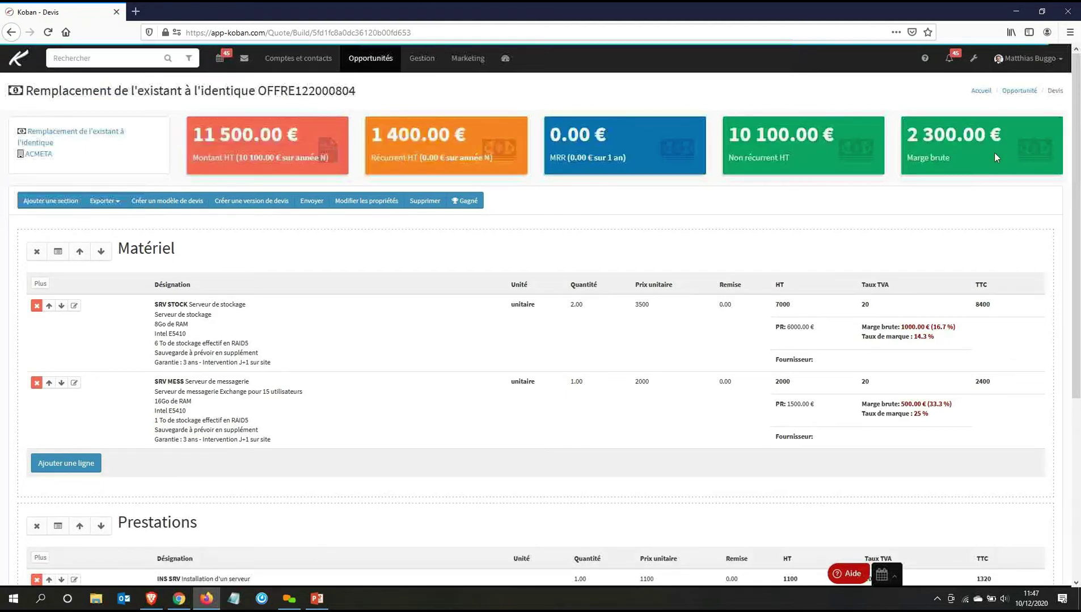
{"action": "triple_click", "coordinate": [253, 136]}
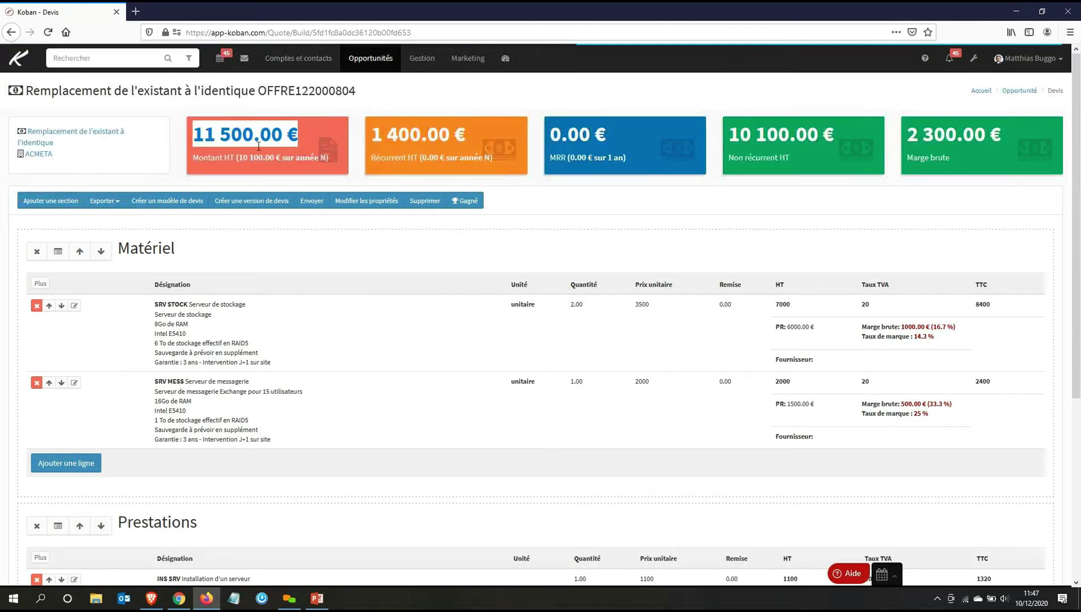
{"action": "left_click_drag", "start_coordinate": [1003, 135], "coordinate": [906, 136]}
{"action": "left_click", "coordinate": [400, 134]}
{"action": "left_click_drag", "start_coordinate": [372, 135], "coordinate": [836, 152]}
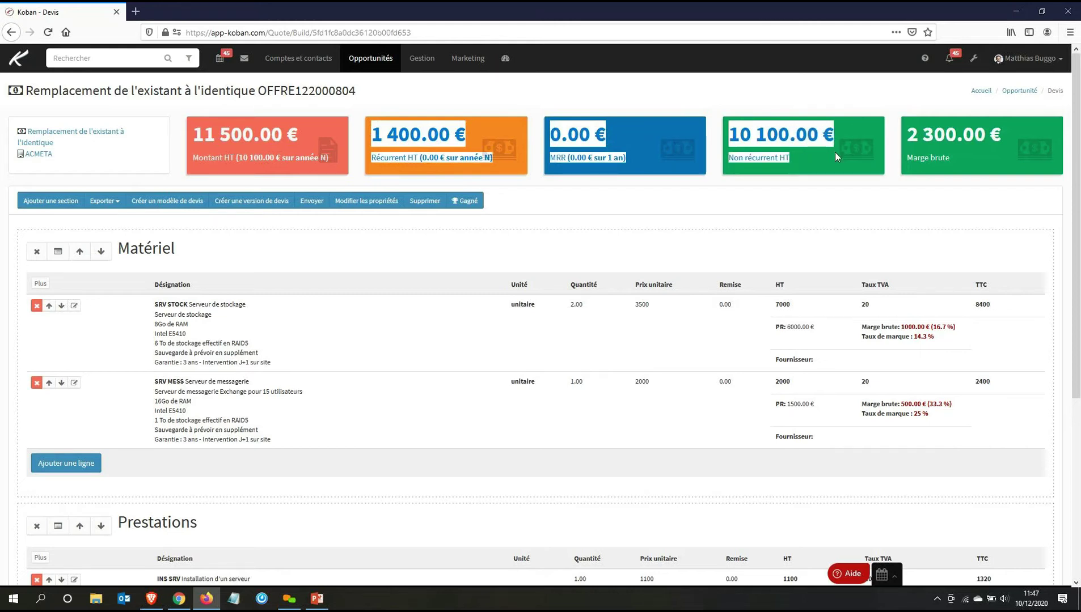
- Examine the quote's recurring and non-recurring amounts, its Matériel and Prestations sections, and the designations, quantity and unit price of the Matériel lines
{"action": "left_click", "coordinate": [736, 192]}
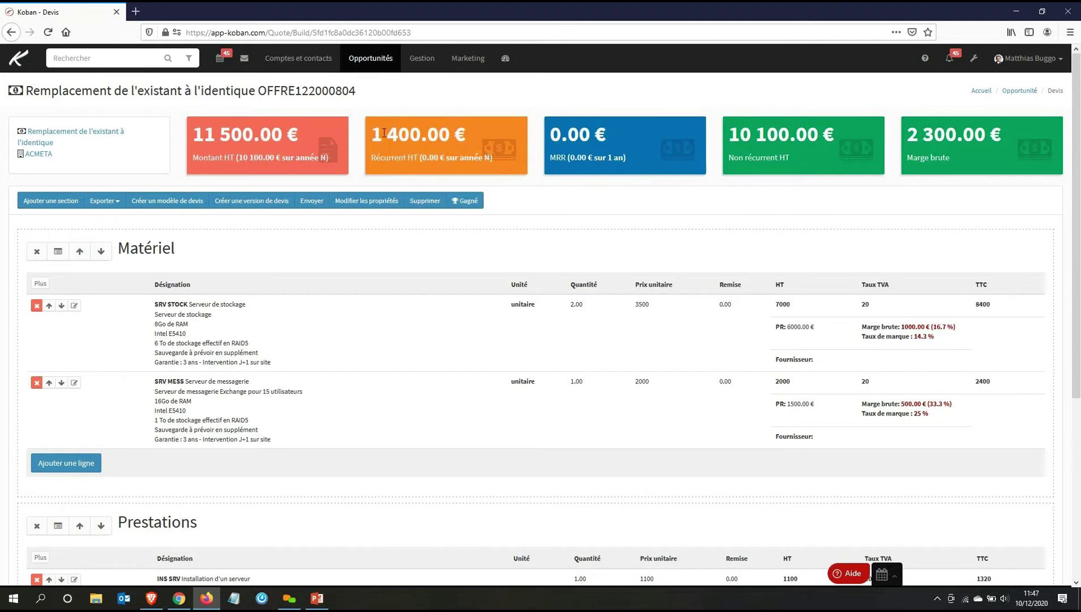
{"action": "left_click_drag", "start_coordinate": [372, 134], "coordinate": [427, 135]}
{"action": "left_click_drag", "start_coordinate": [640, 143], "coordinate": [814, 165]}
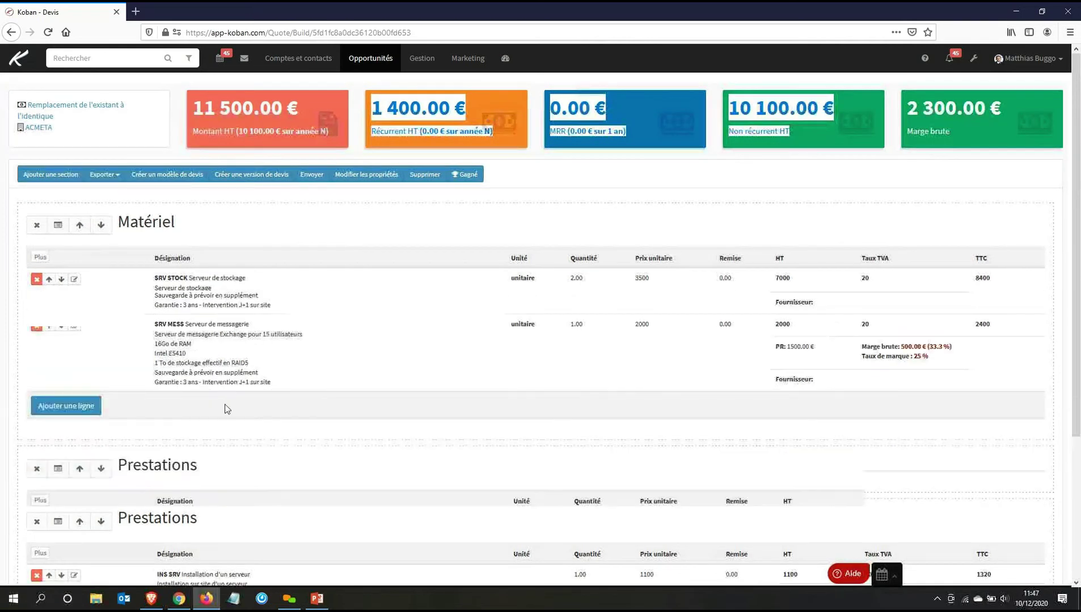
{"action": "scroll", "coordinate": [130, 417], "scroll_direction": "down", "scroll_amount": 2}
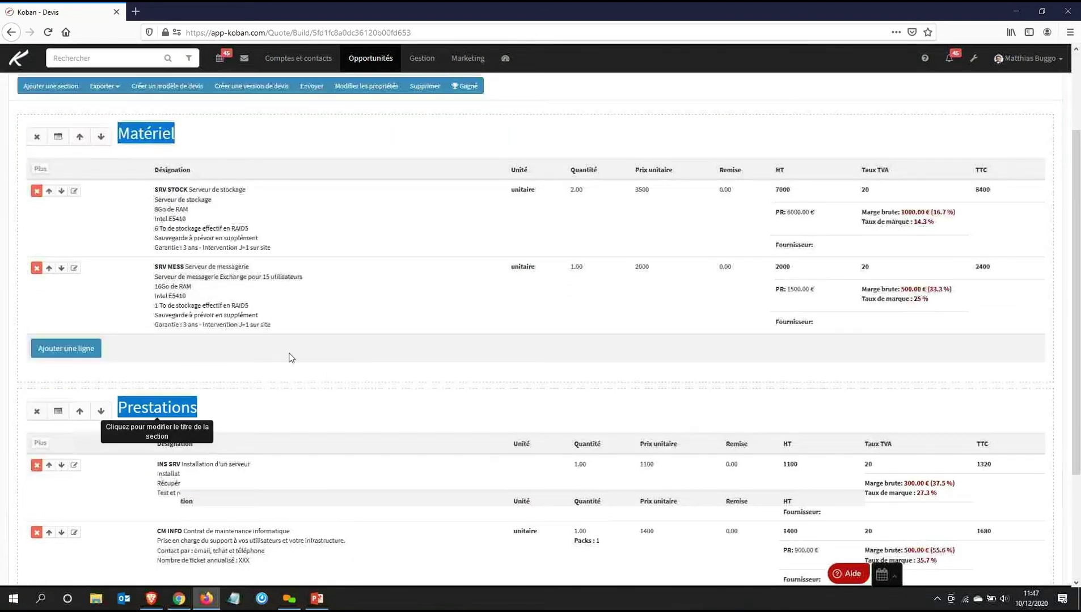
{"action": "scroll", "coordinate": [290, 357], "scroll_direction": "up", "scroll_amount": 1}
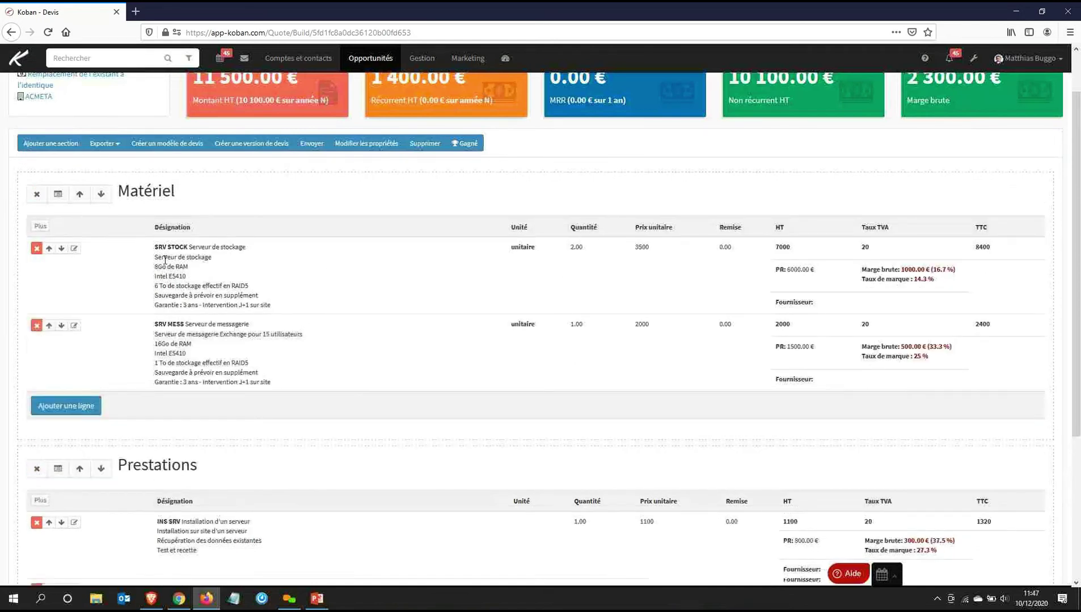
{"action": "left_click_drag", "start_coordinate": [189, 247], "coordinate": [248, 253]}
{"action": "double_click", "coordinate": [582, 248]}
{"action": "double_click", "coordinate": [648, 248]}
{"action": "left_click", "coordinate": [218, 326]}
{"action": "left_click_drag", "start_coordinate": [250, 325], "coordinate": [190, 328]}
{"action": "left_click", "coordinate": [237, 328]}
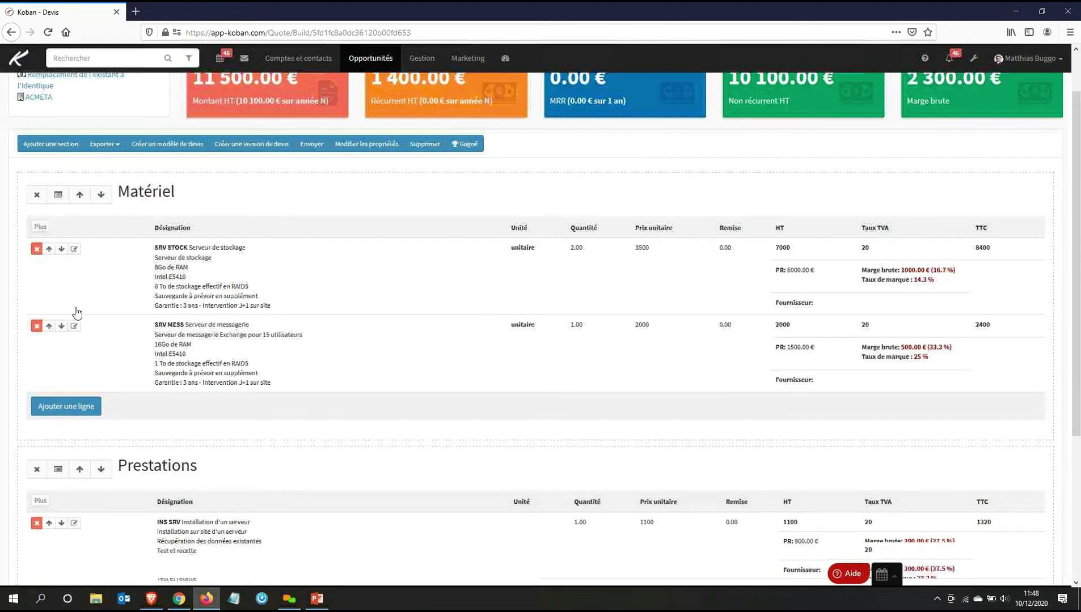
- Open the Serveur de stockage line for editing, check its unit cost price and margin percentage, and validate the line without changes
{"action": "scroll", "coordinate": [96, 311], "scroll_direction": "up", "scroll_amount": 2}
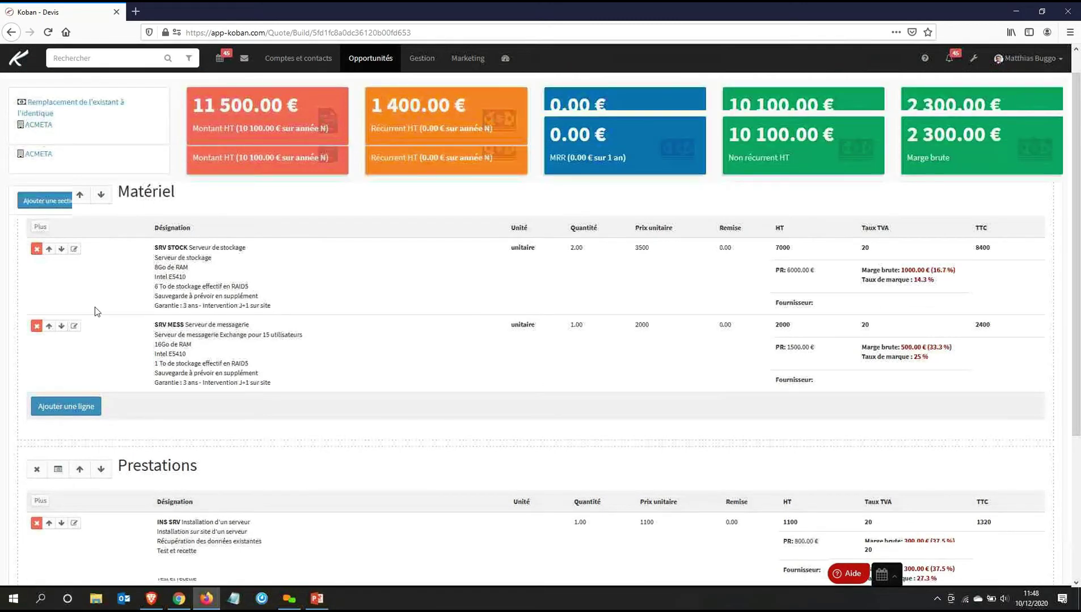
{"action": "left_click", "coordinate": [95, 306]}
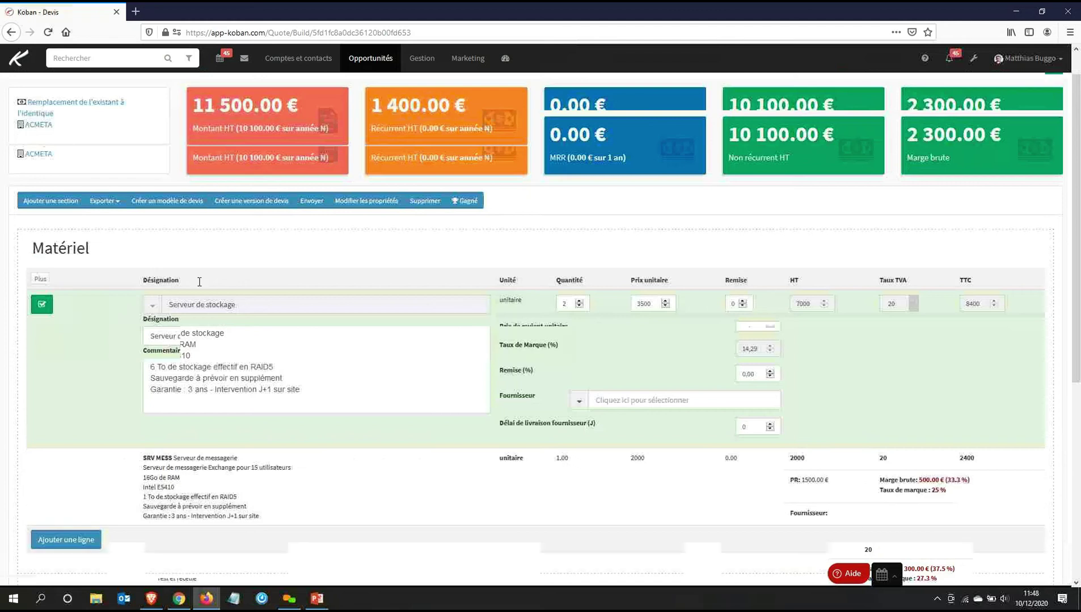
{"action": "scroll", "coordinate": [199, 282], "scroll_direction": "down", "scroll_amount": 2}
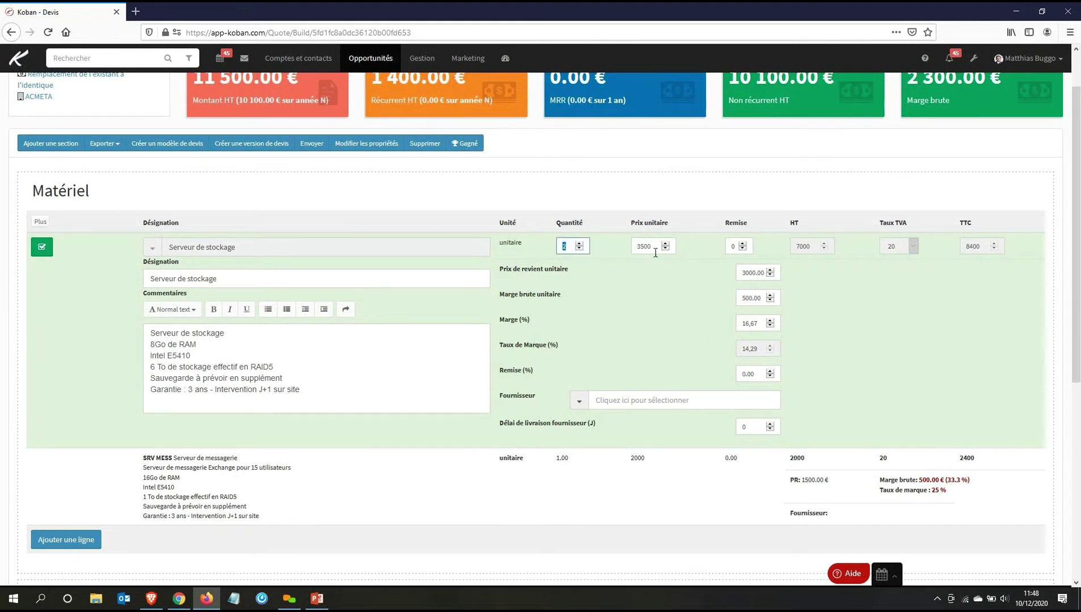
{"action": "left_click_drag", "start_coordinate": [755, 273], "coordinate": [729, 288]}
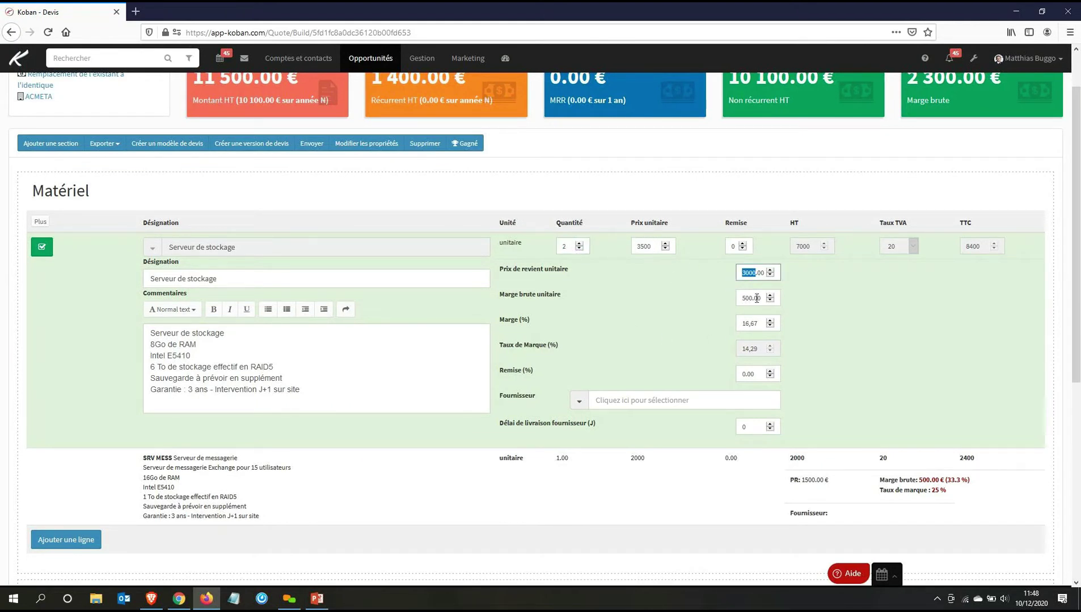
{"action": "left_click_drag", "start_coordinate": [756, 323], "coordinate": [731, 325]}
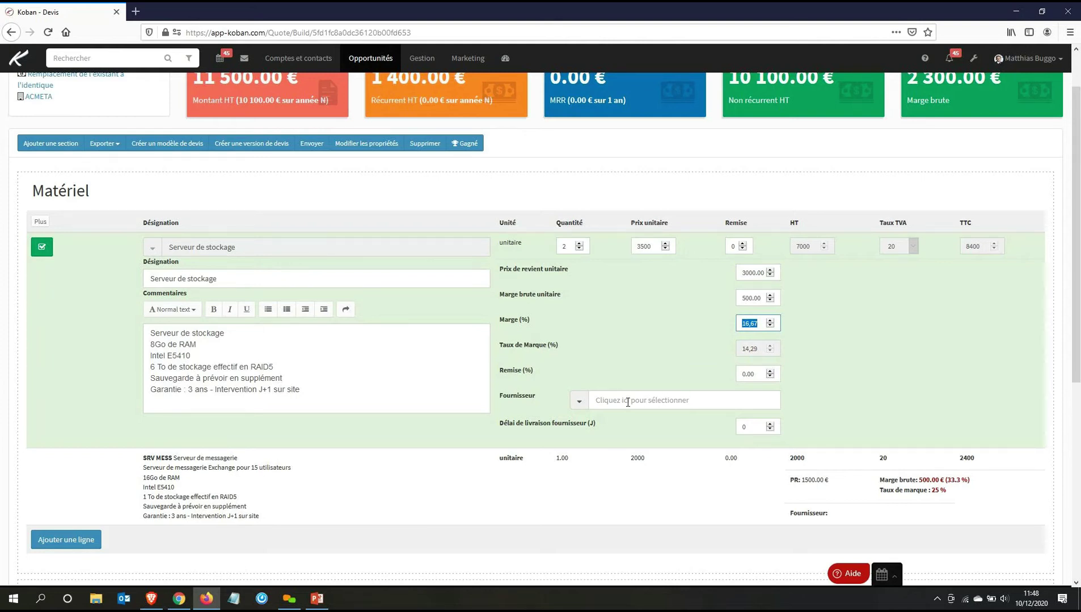
{"action": "left_click", "coordinate": [624, 360]}
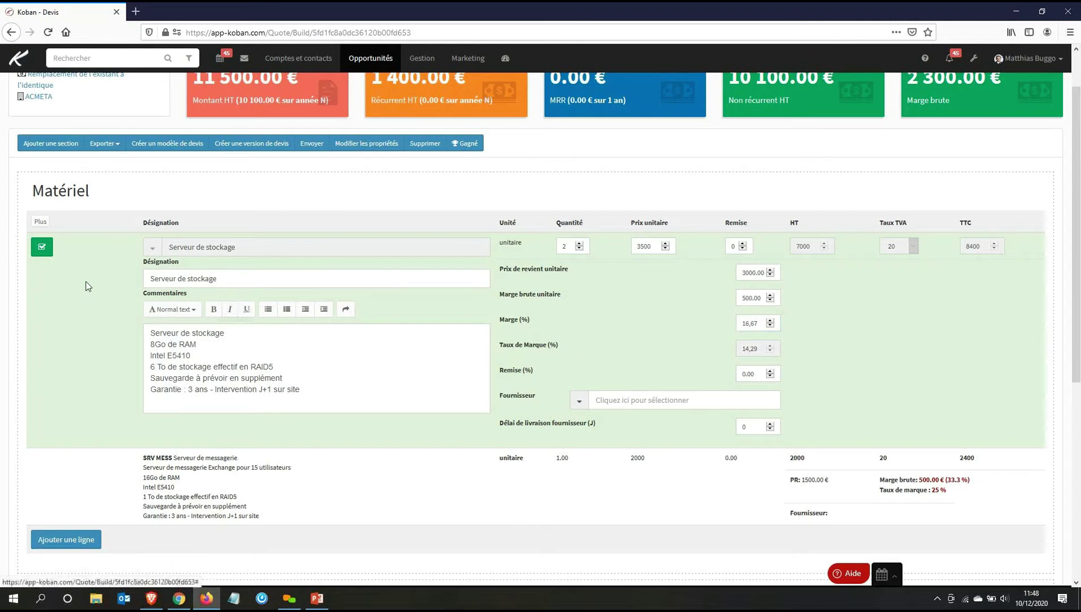
{"action": "left_click", "coordinate": [44, 249]}
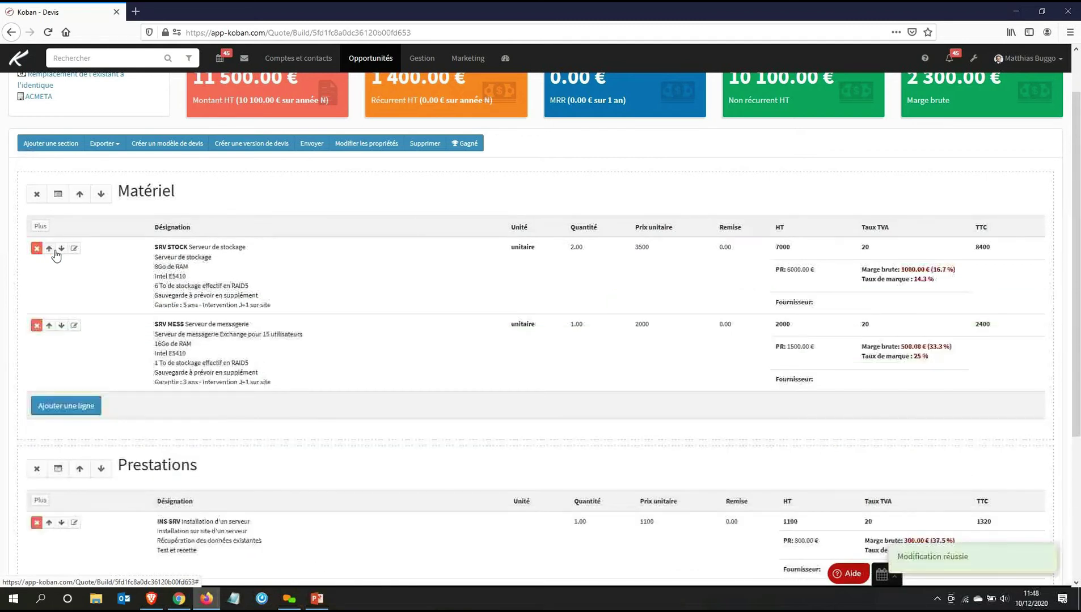
- Add a line to the Matériel section with the Formation_Koban product from the Formation category
{"action": "left_click", "coordinate": [74, 407]}
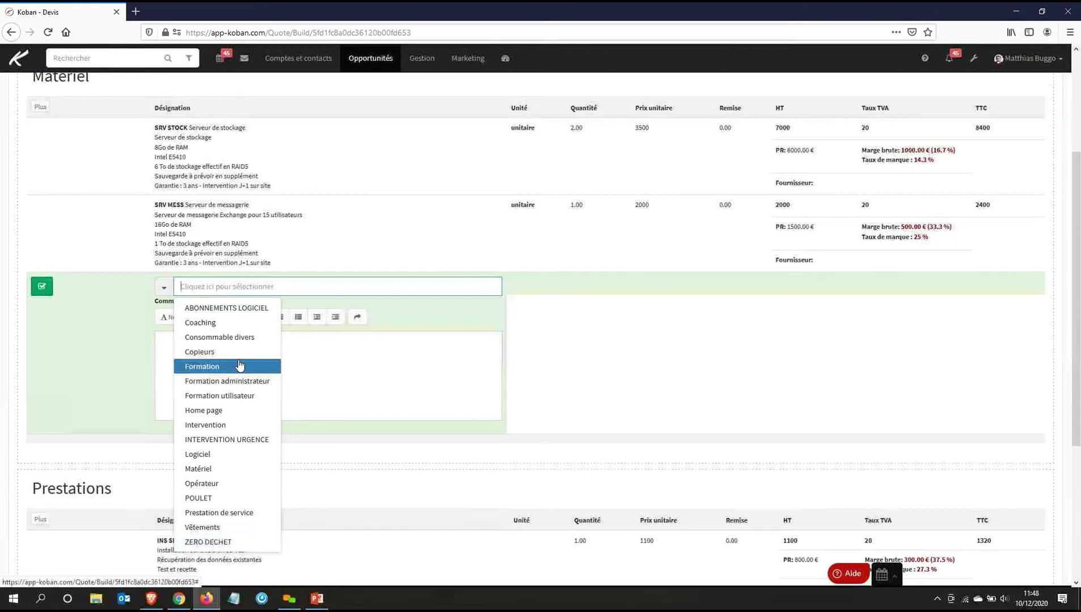
{"action": "left_click", "coordinate": [238, 367]}
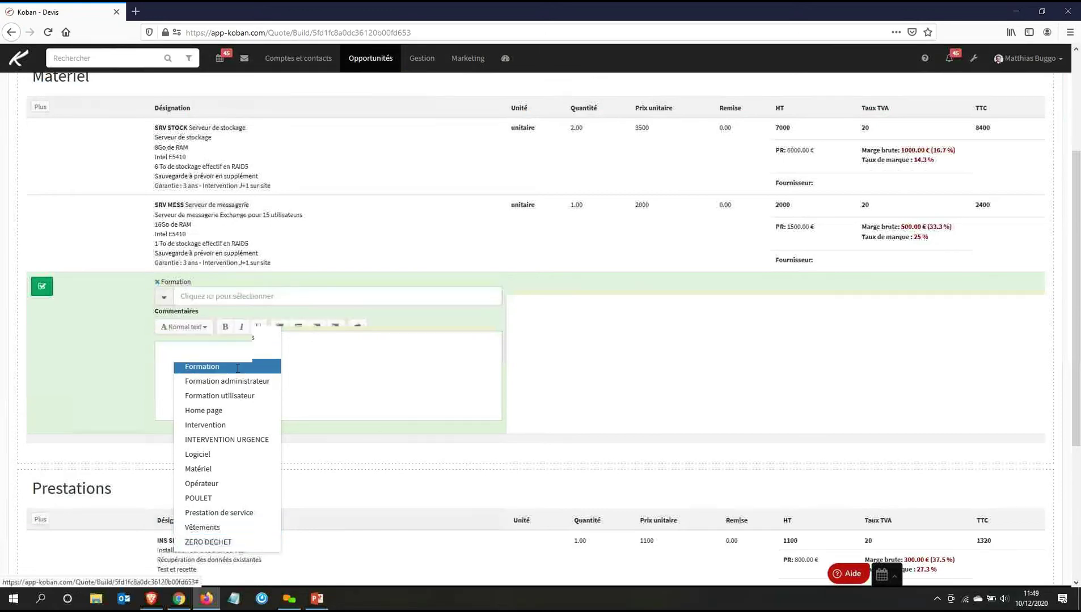
{"action": "left_click", "coordinate": [208, 298]}
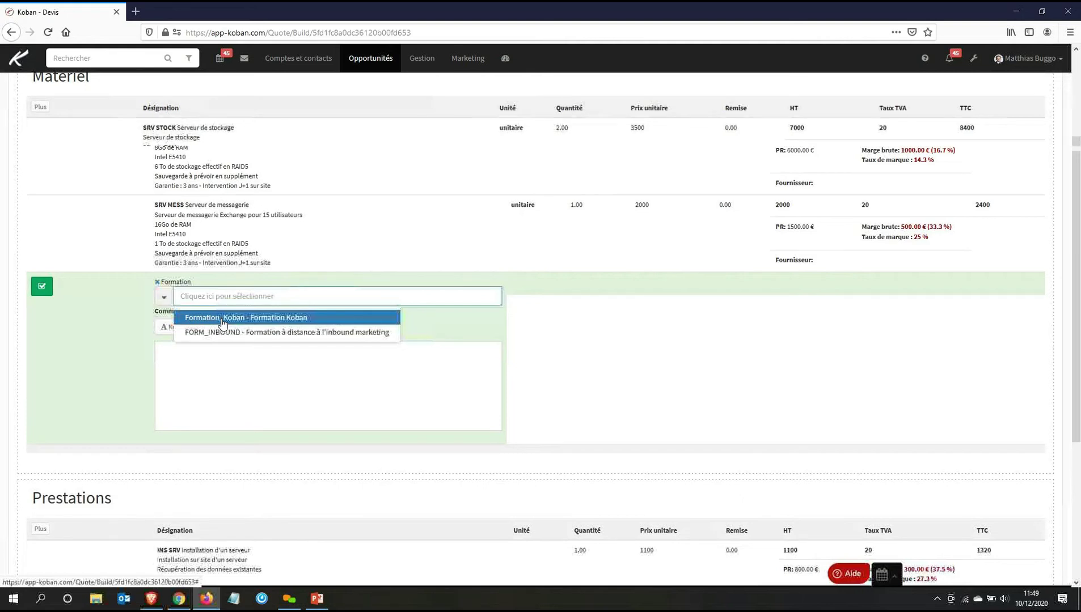
{"action": "left_click", "coordinate": [223, 320]}
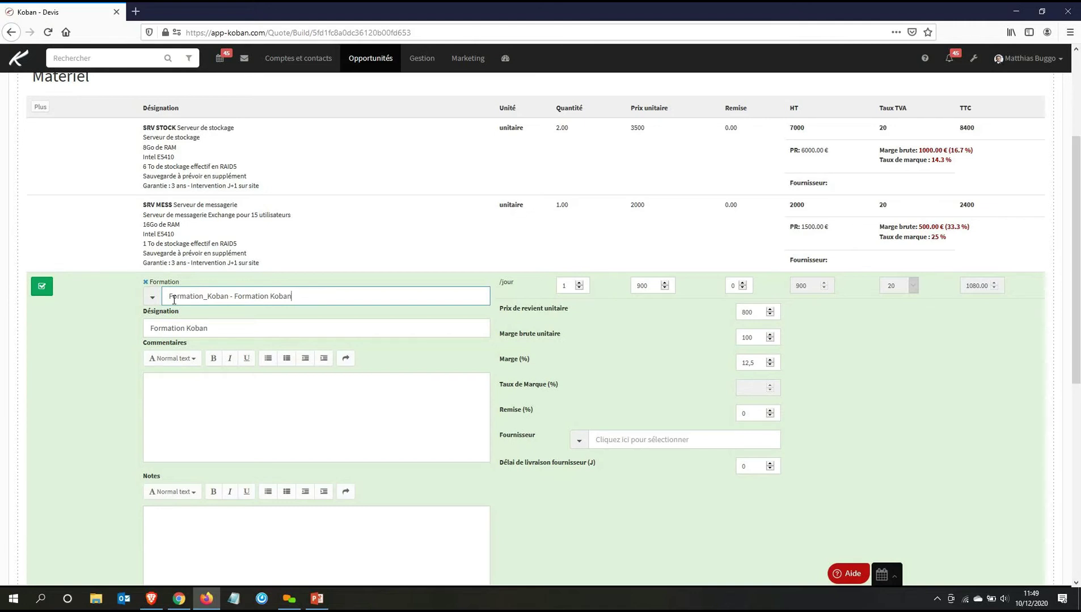
- Set the new line's designation to "Formation Koban à l'administration" and validate the line
{"action": "left_click", "coordinate": [213, 329]}
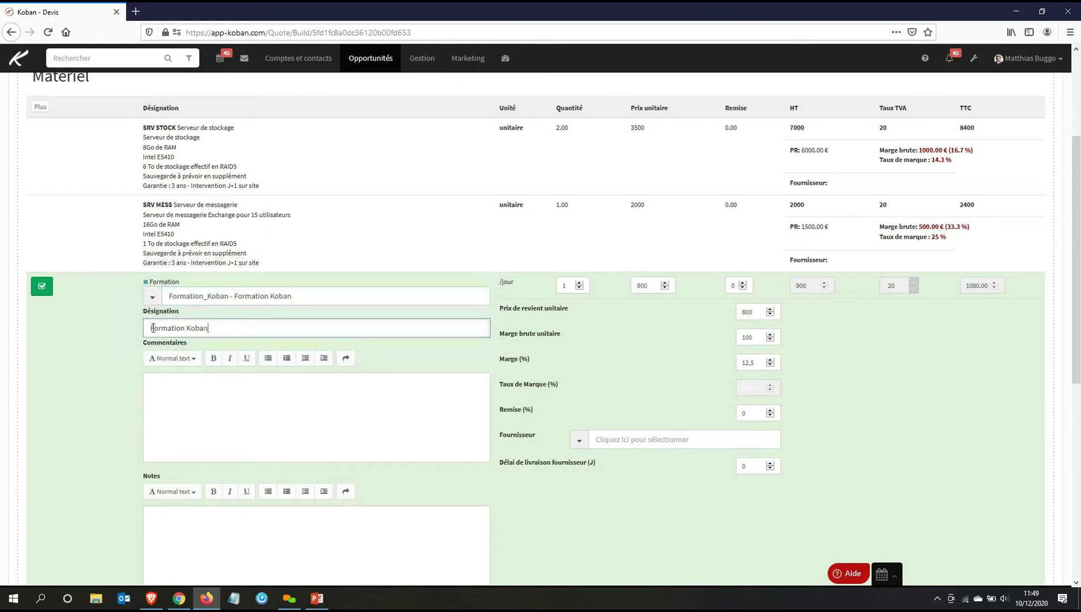
{"action": "left_click_drag", "start_coordinate": [150, 329], "coordinate": [209, 329]}
{"action": "left_click", "coordinate": [325, 425]}
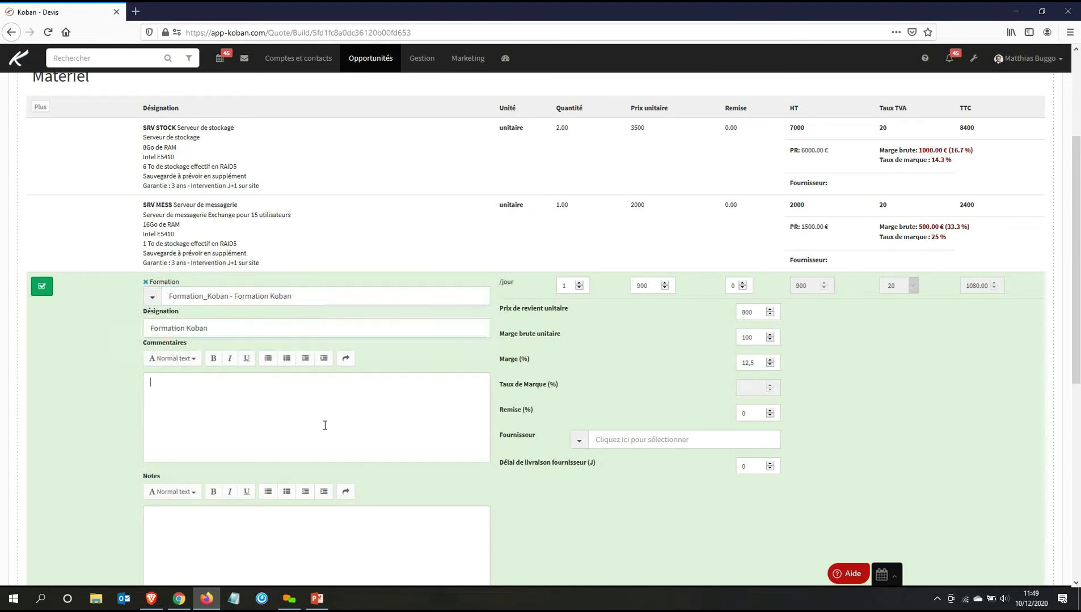
{"action": "left_click", "coordinate": [325, 331]}
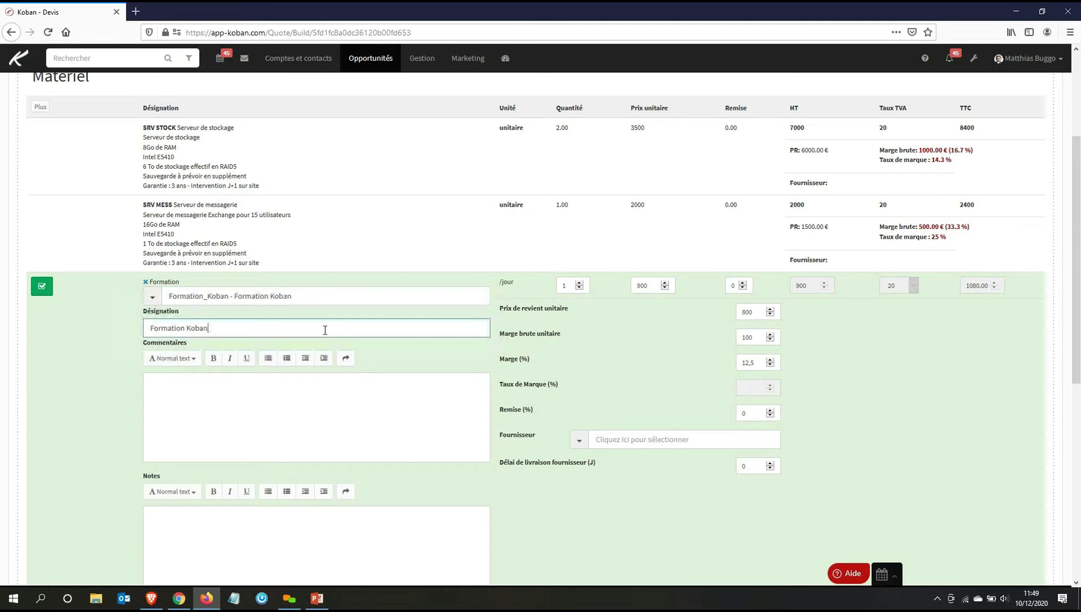
{"action": "type", "text": "à l'administration"}
{"action": "left_click", "coordinate": [51, 289]}
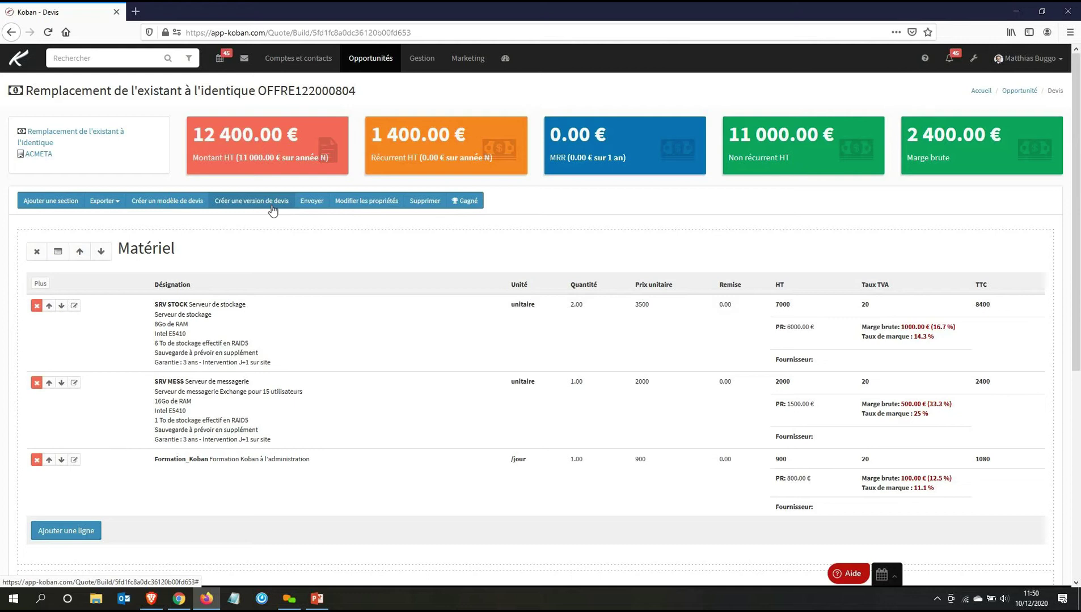
- Open the quote's e-mail form and examine the sender choices, recipient, subject, available e-mail templates and tracked link to the quote PDF
{"action": "left_click", "coordinate": [319, 208]}
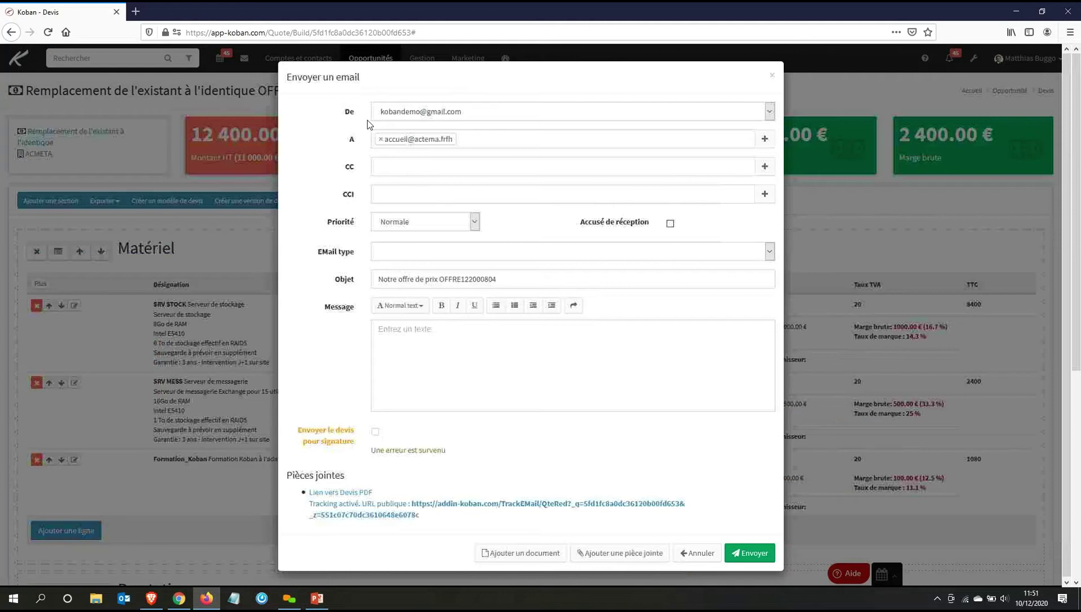
{"action": "left_click", "coordinate": [447, 116]}
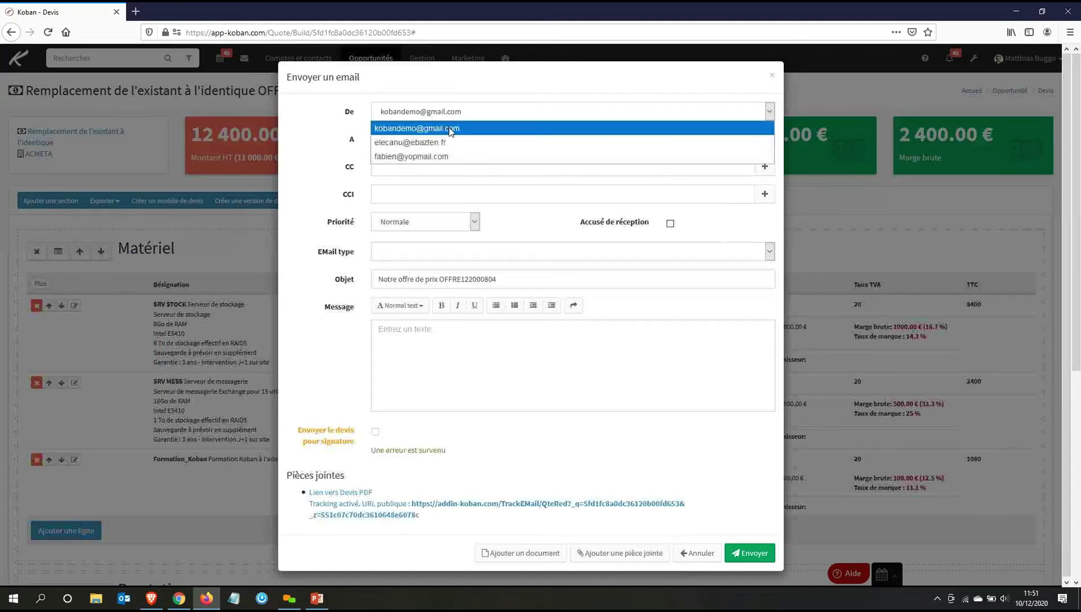
{"action": "left_click", "coordinate": [356, 144]}
{"action": "double_click", "coordinate": [352, 141]}
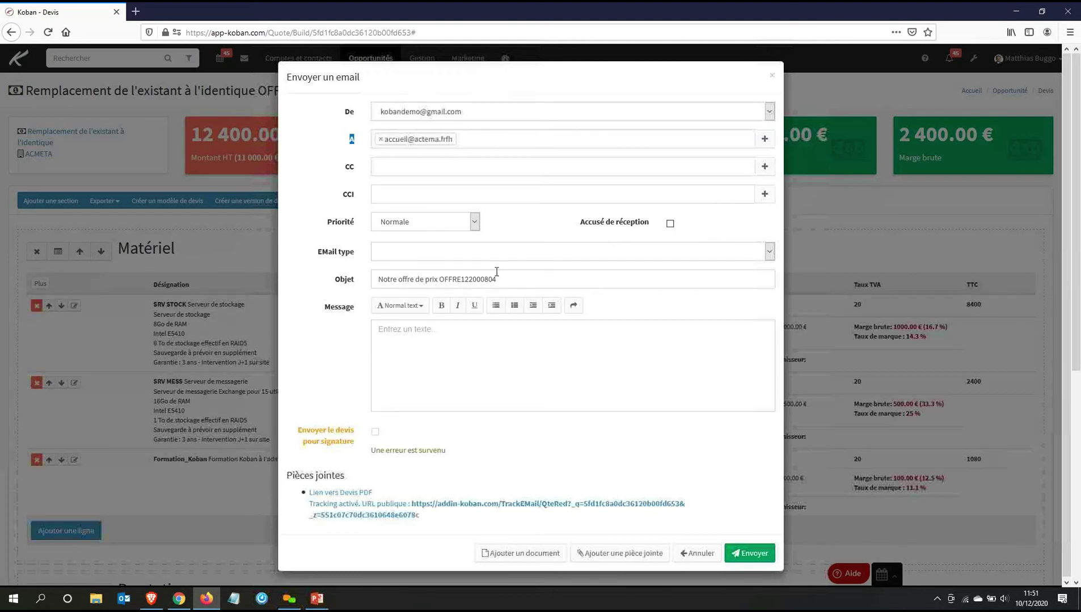
{"action": "left_click_drag", "start_coordinate": [497, 279], "coordinate": [374, 278]}
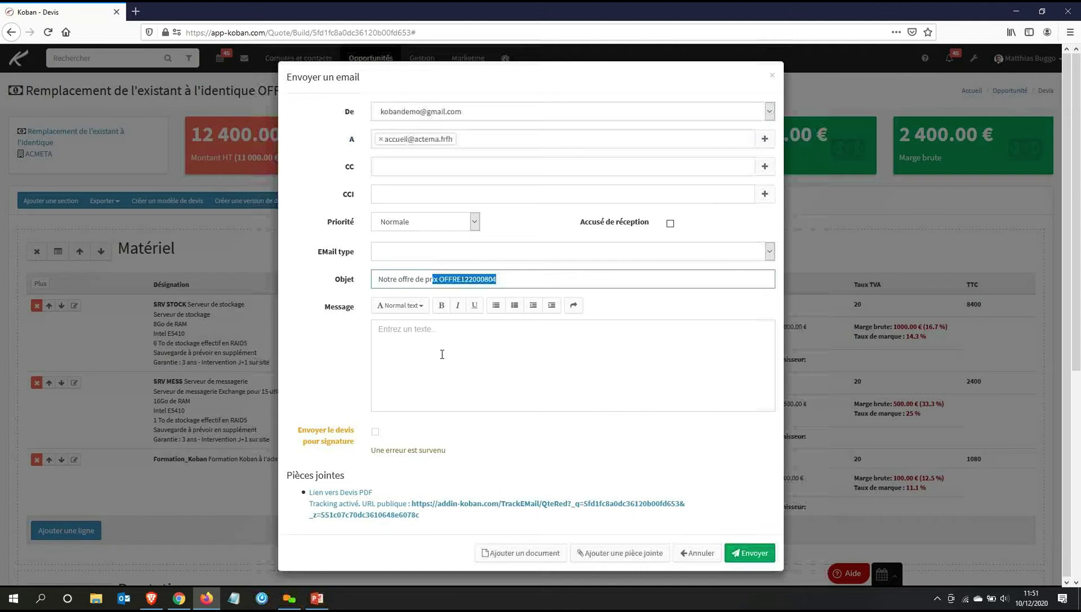
{"action": "left_click", "coordinate": [348, 327]}
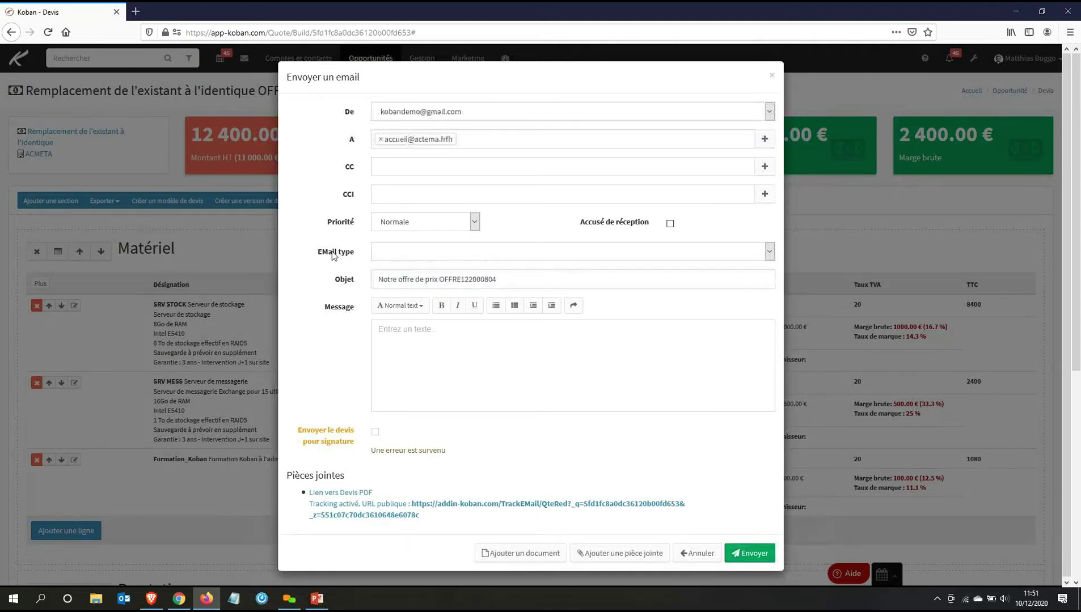
{"action": "left_click_drag", "start_coordinate": [334, 255], "coordinate": [406, 255]}
{"action": "left_click", "coordinate": [406, 256]}
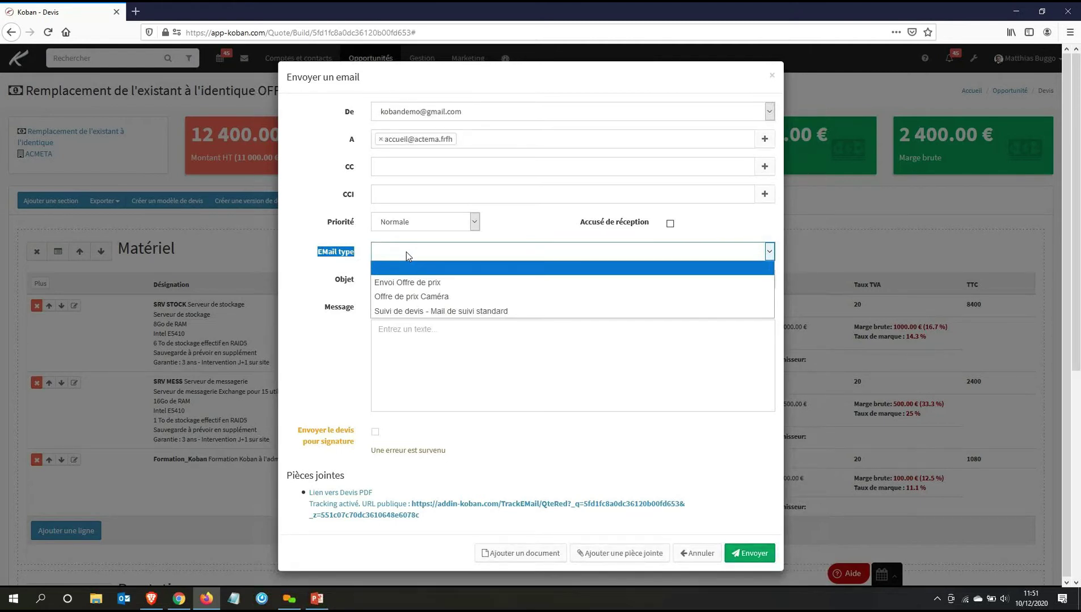
{"action": "left_click", "coordinate": [361, 261]}
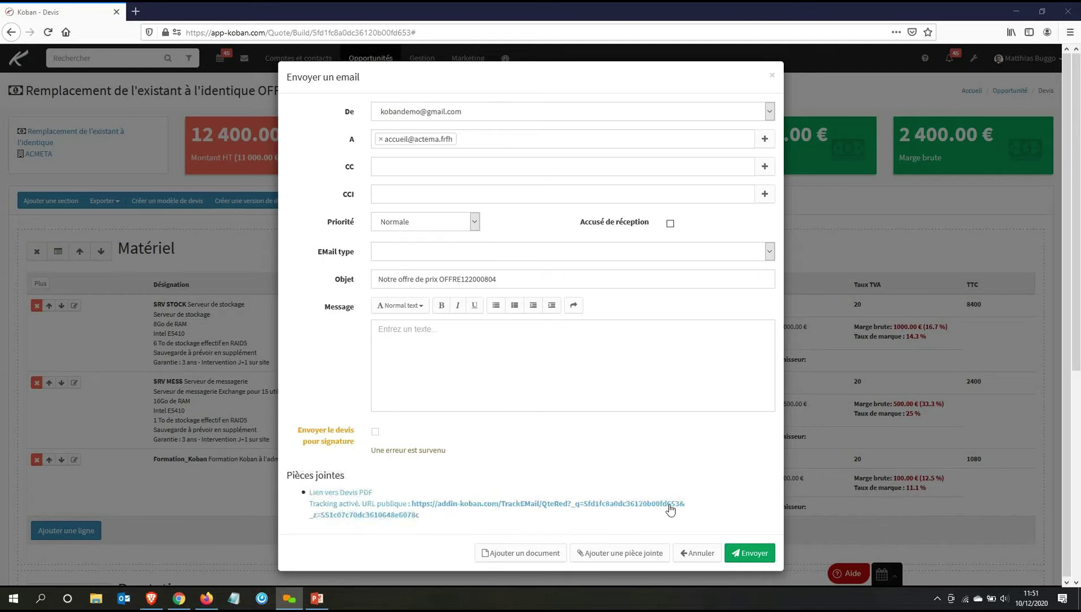
{"action": "left_click_drag", "start_coordinate": [689, 504], "coordinate": [411, 491]}
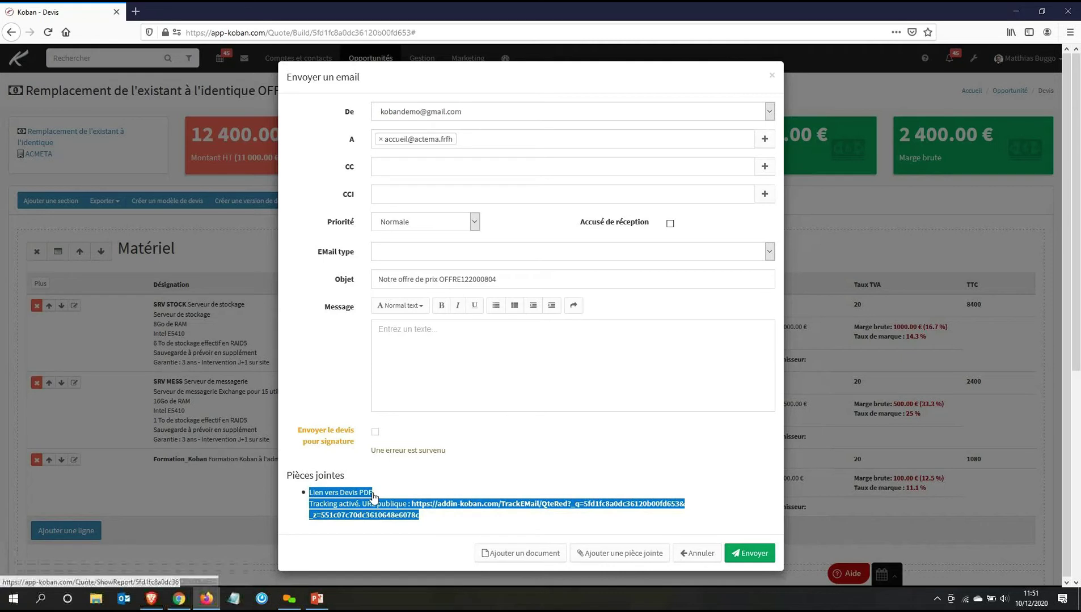
{"action": "left_click", "coordinate": [446, 359]}
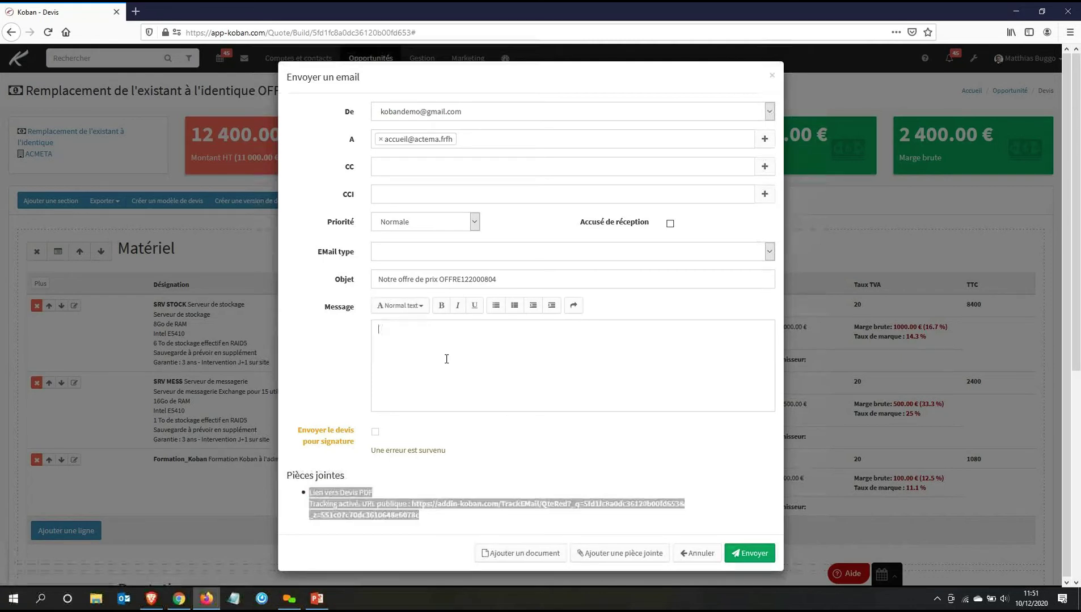
- Apply the "Envoi Offre de prix" e-mail template, inspect its quote link placeholder in the message, and close the form without sending
{"action": "left_click", "coordinate": [475, 261]}
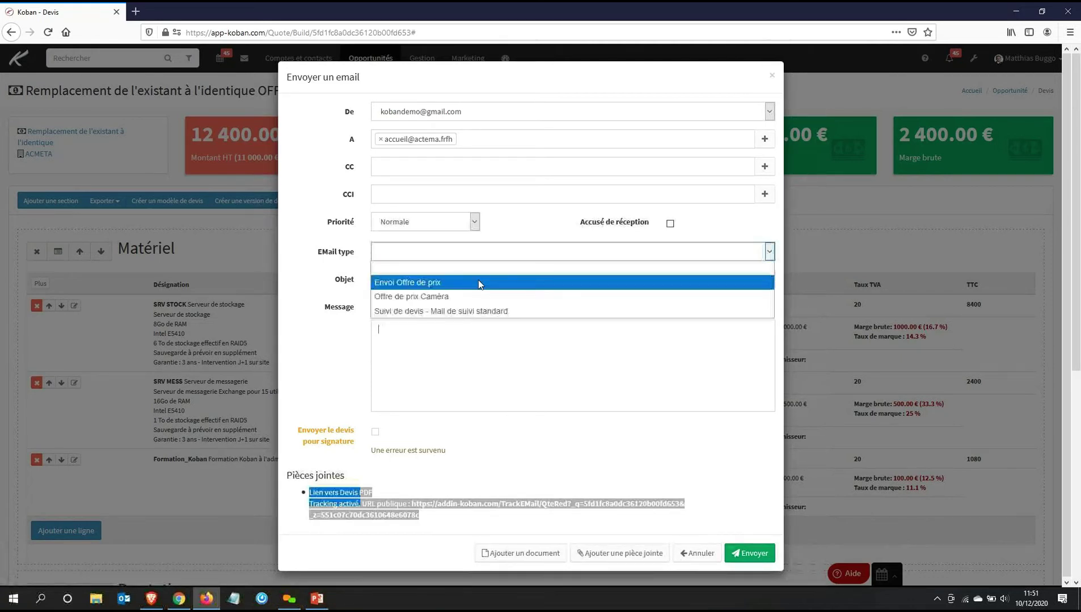
{"action": "left_click", "coordinate": [477, 281]}
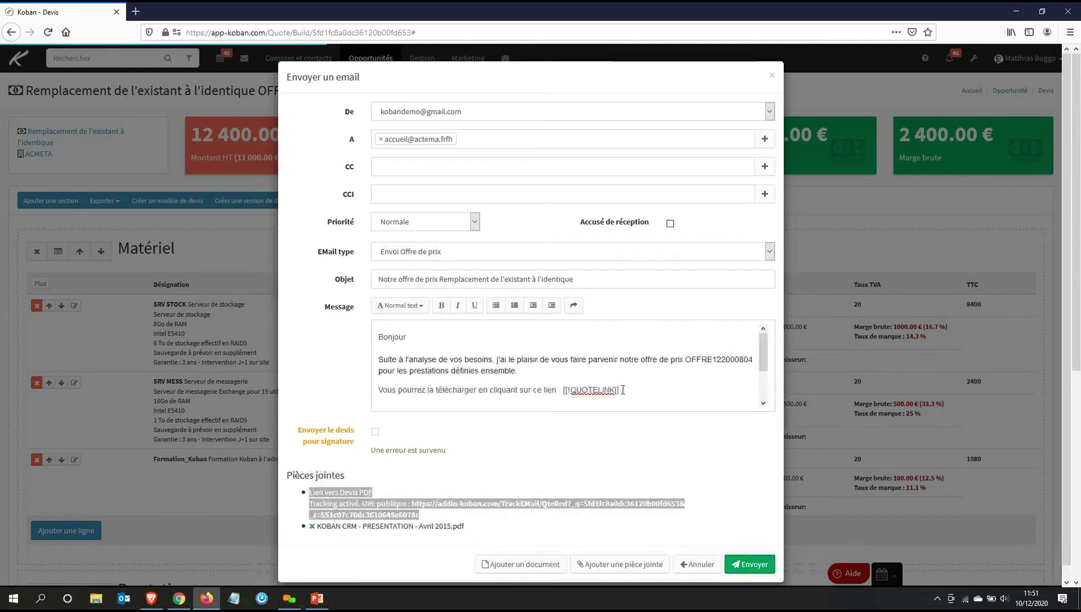
{"action": "left_click_drag", "start_coordinate": [623, 390], "coordinate": [563, 391]}
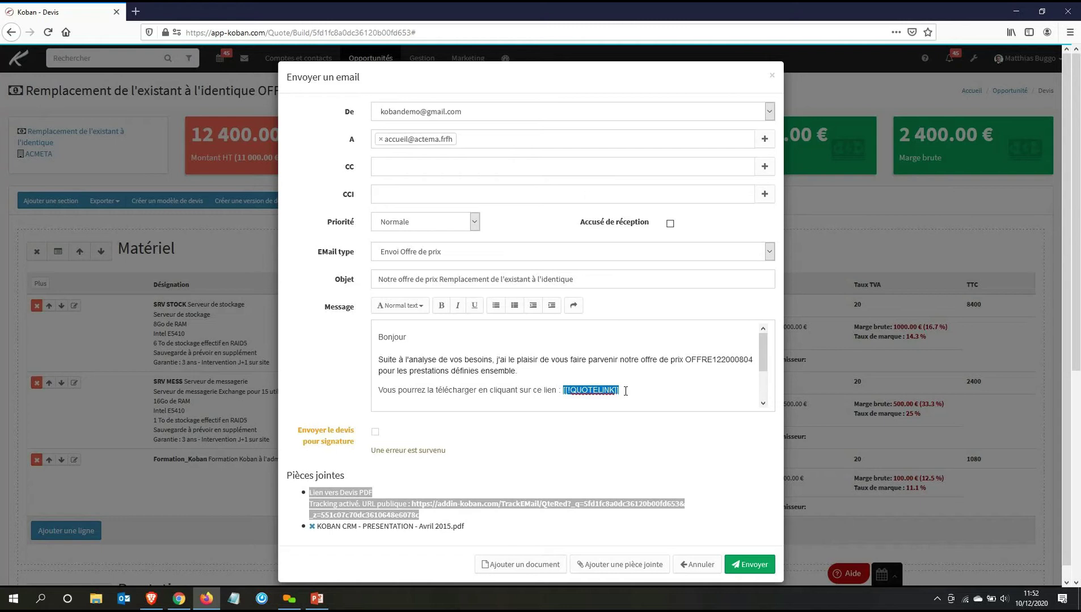
{"action": "left_click", "coordinate": [458, 475]}
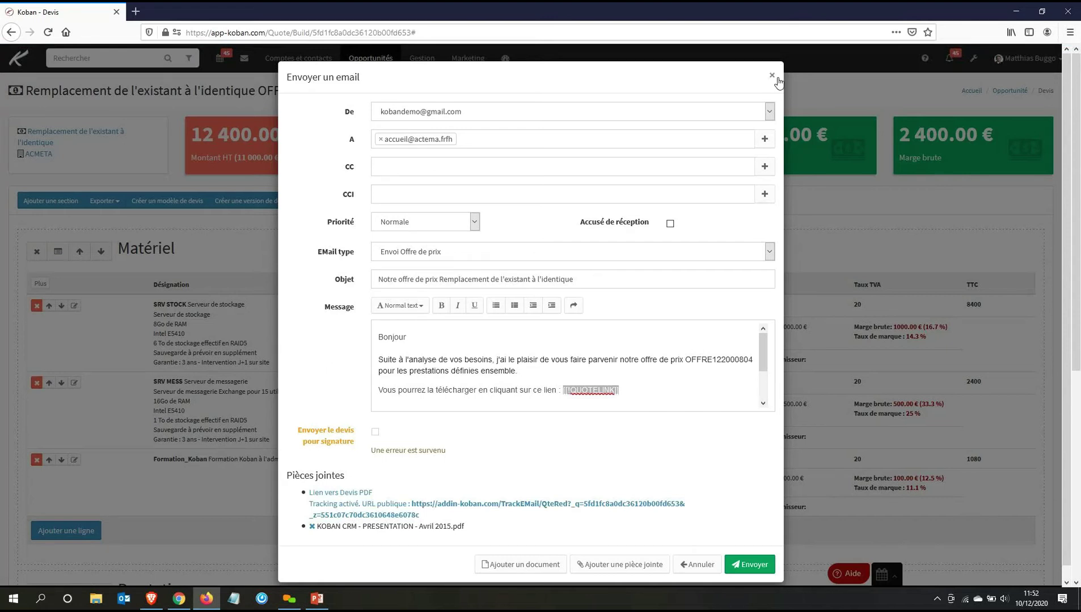
{"action": "left_click", "coordinate": [817, 77]}
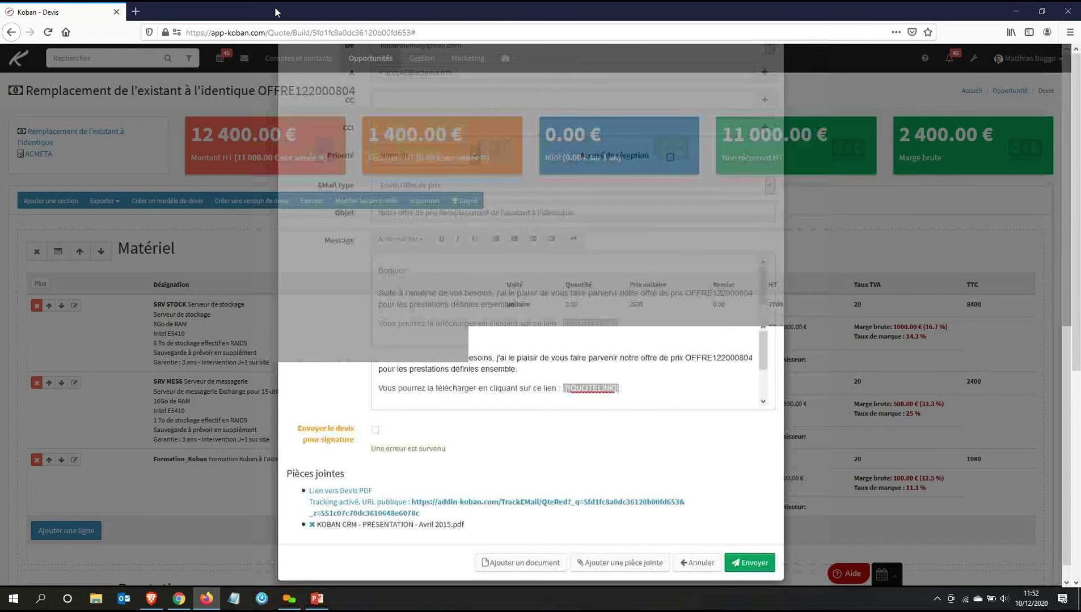
- Open the quote options in the settings and disable "Choisir une catégorie de produit sur les lignes de devis"
{"action": "left_click", "coordinate": [543, 73]}
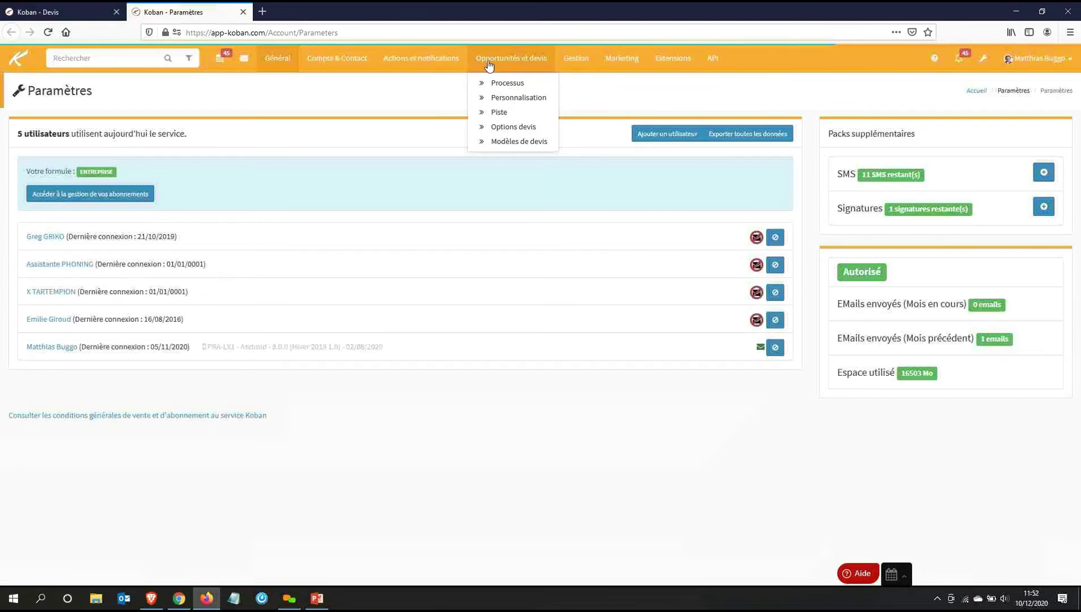
{"action": "left_click", "coordinate": [535, 127]}
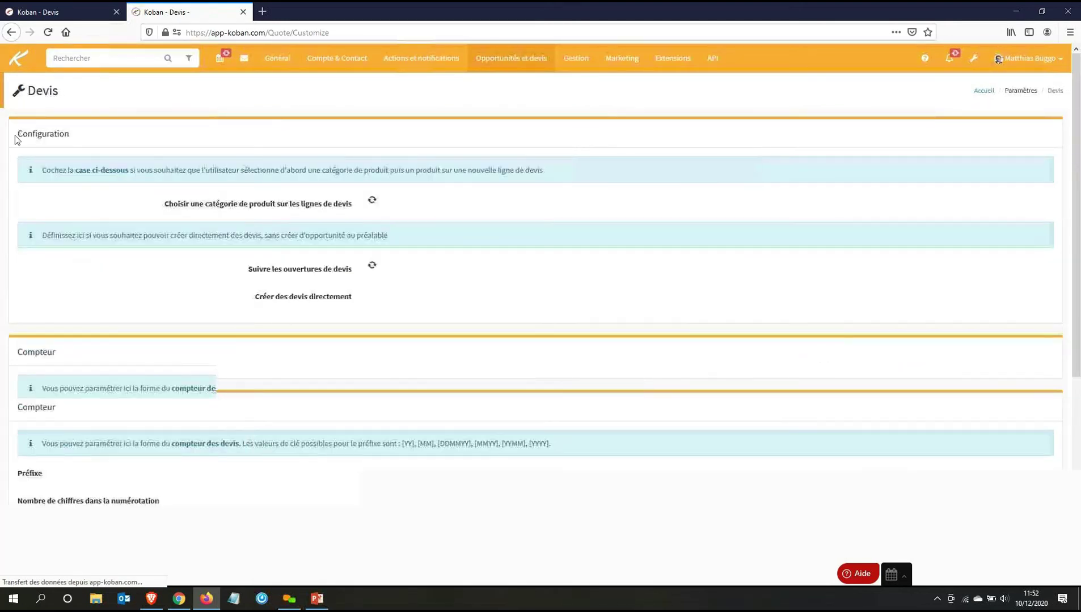
{"action": "left_click_drag", "start_coordinate": [16, 140], "coordinate": [73, 135]}
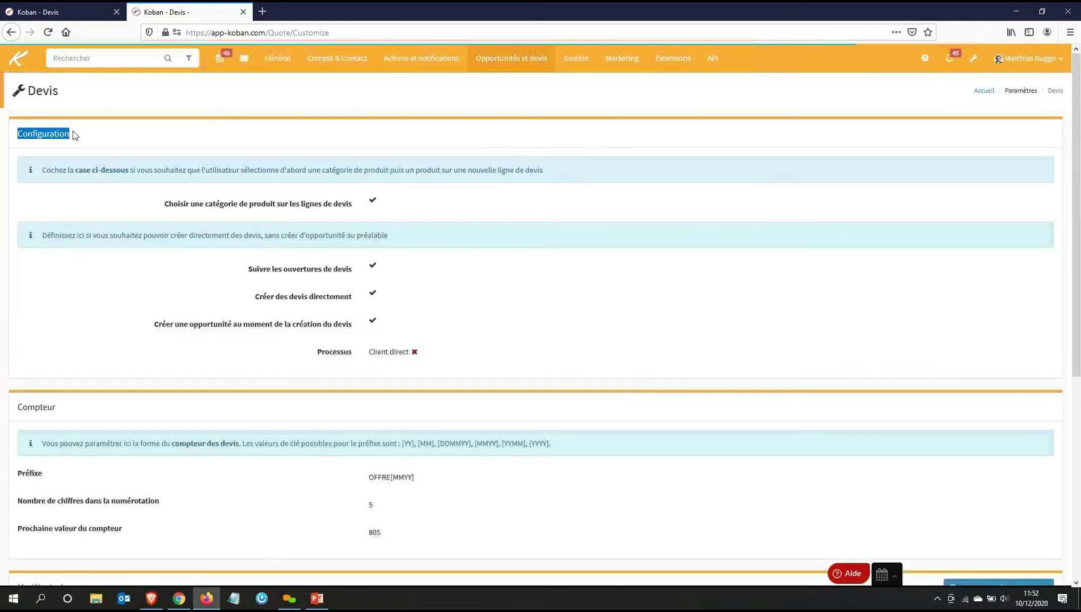
{"action": "left_click_drag", "start_coordinate": [162, 204], "coordinate": [334, 210]}
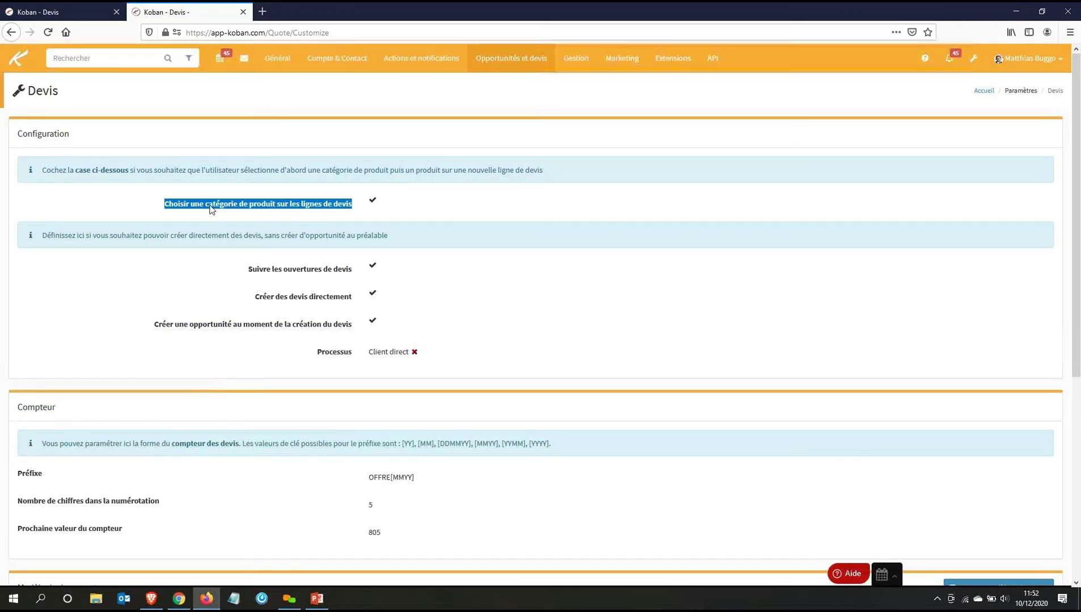
{"action": "left_click", "coordinate": [372, 203]}
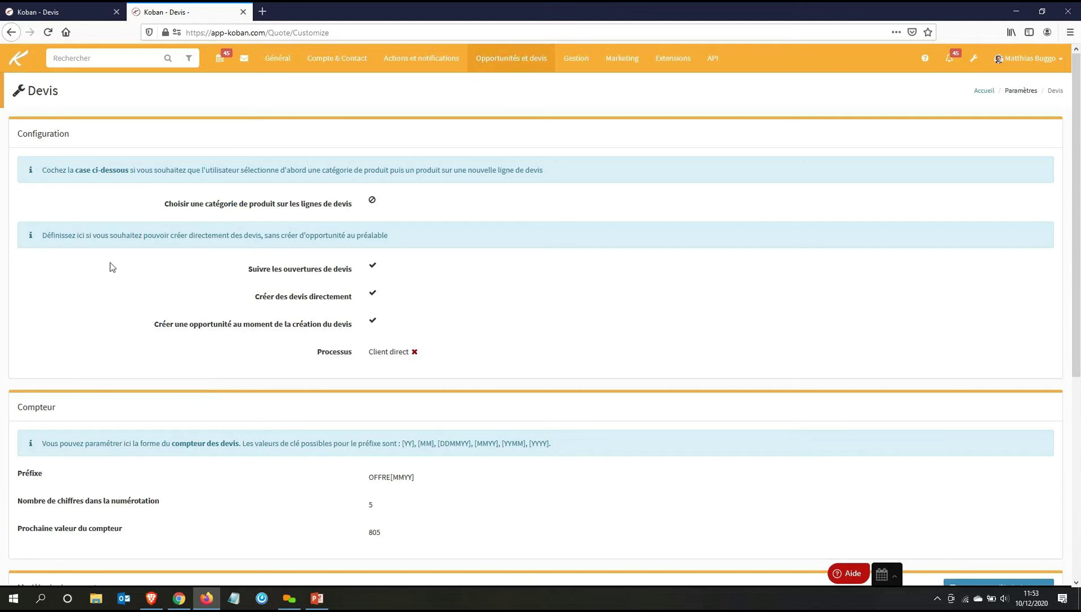
- Disable the "Suivre les ouvertures de devis" option in the quote configuration
{"action": "scroll", "coordinate": [244, 256], "scroll_direction": "down", "scroll_amount": 1}
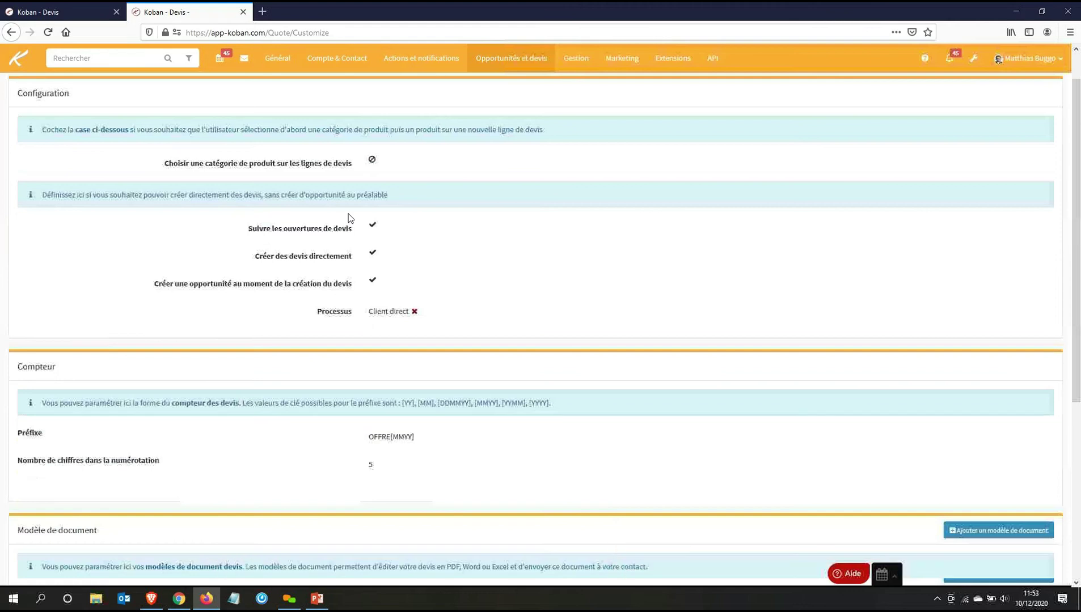
{"action": "triple_click", "coordinate": [351, 212]}
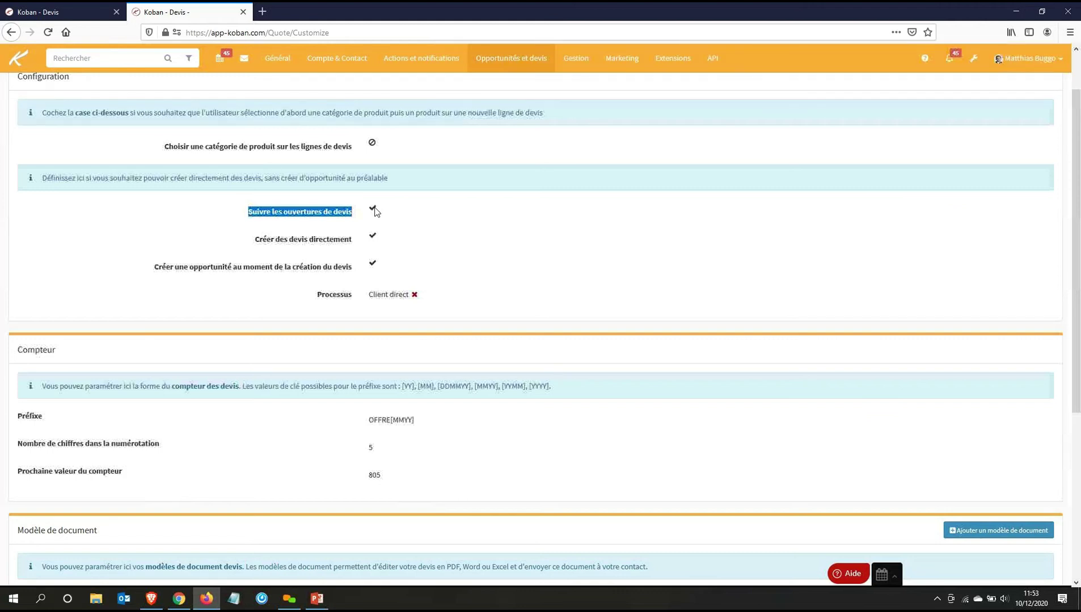
{"action": "left_click", "coordinate": [372, 209]}
- Return to the quote, reload it, open its e-mail form and examine the quote PDF entry among the attachments
{"action": "left_click", "coordinate": [49, 8]}
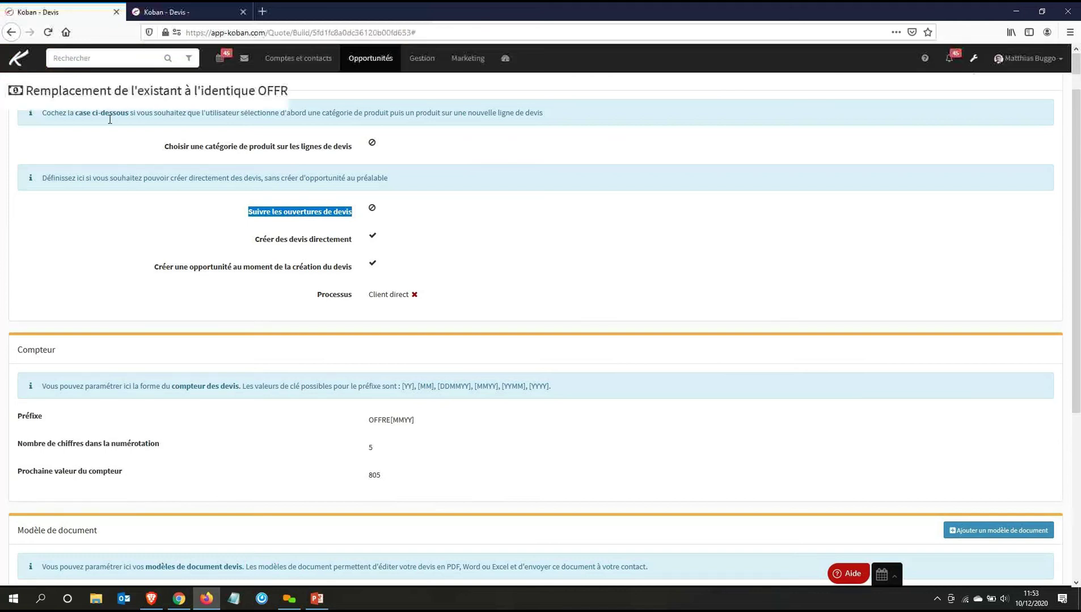
{"action": "left_click", "coordinate": [314, 203]}
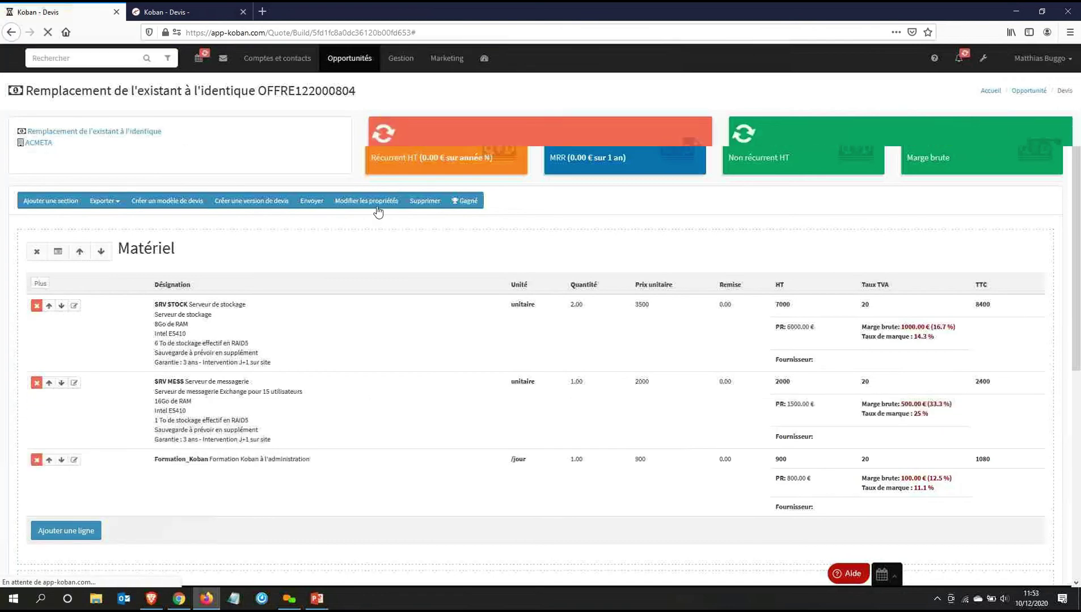
{"action": "left_click", "coordinate": [319, 204]}
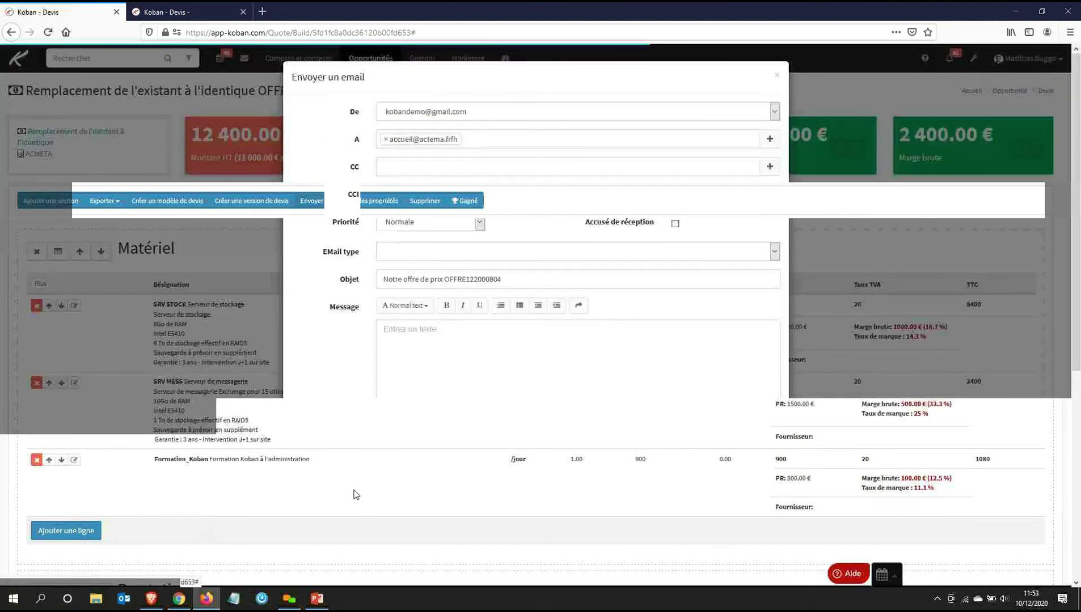
{"action": "mouse_move", "coordinate": [352, 478]}
{"action": "left_mouse_down"}
{"action": "mouse_move", "coordinate": [290, 477]}
{"action": "mouse_move", "coordinate": [322, 497]}
{"action": "left_mouse_up"}
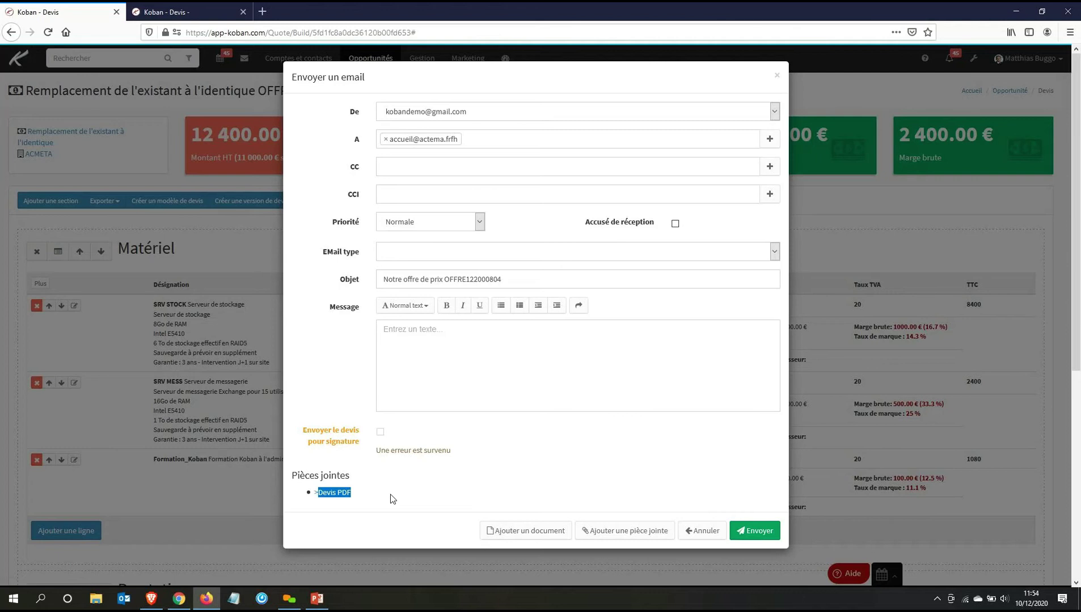
- Go back to the quote settings and turn "Suivre les ouvertures de devis" on again
{"action": "left_click", "coordinate": [159, 8]}
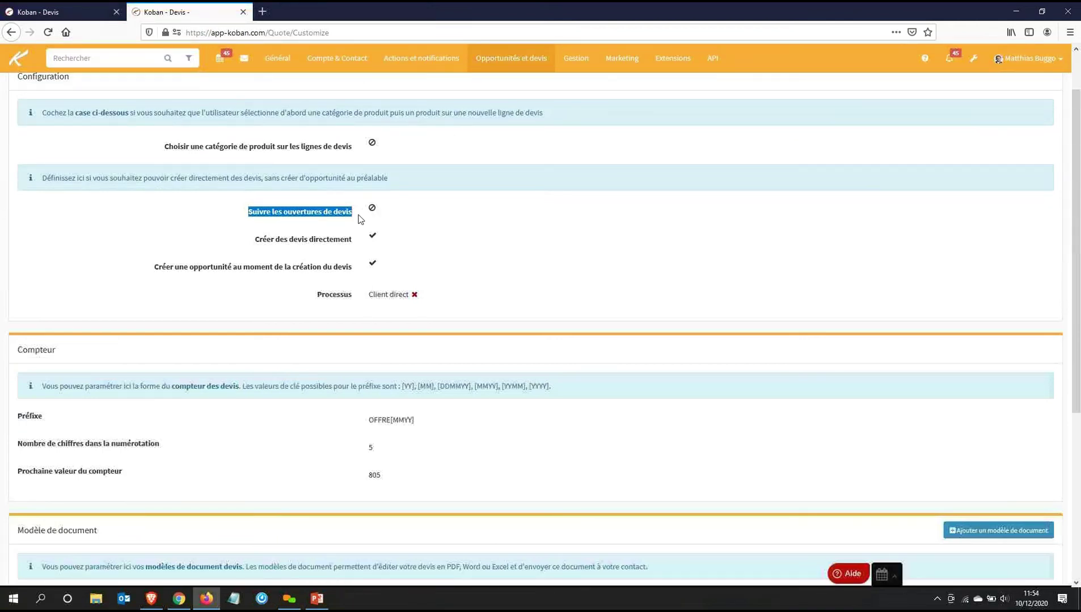
{"action": "left_click", "coordinate": [352, 214]}
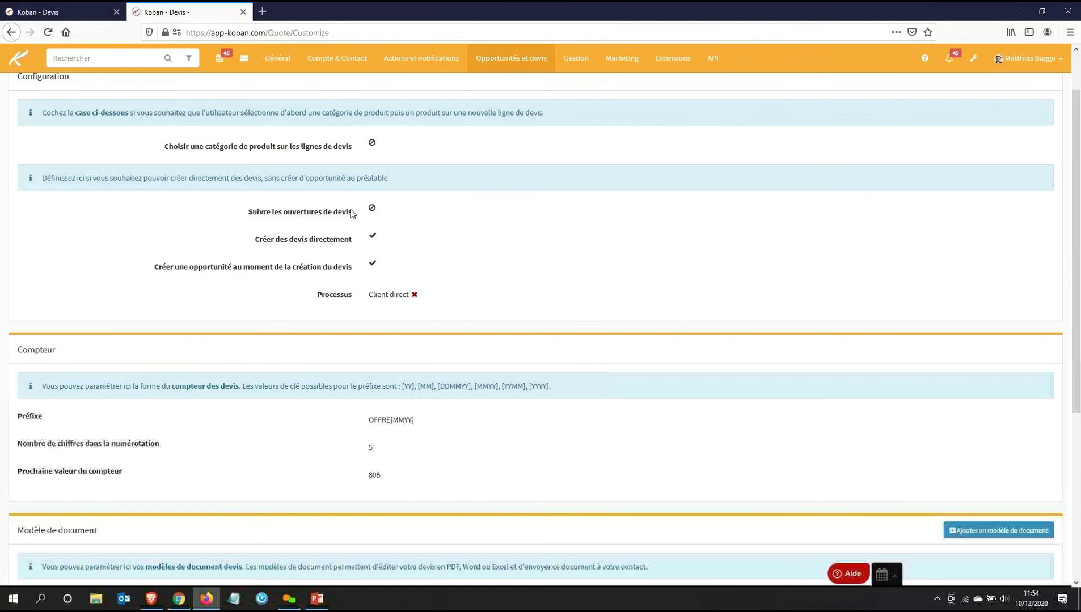
{"action": "left_click_drag", "start_coordinate": [352, 214], "coordinate": [248, 216]}
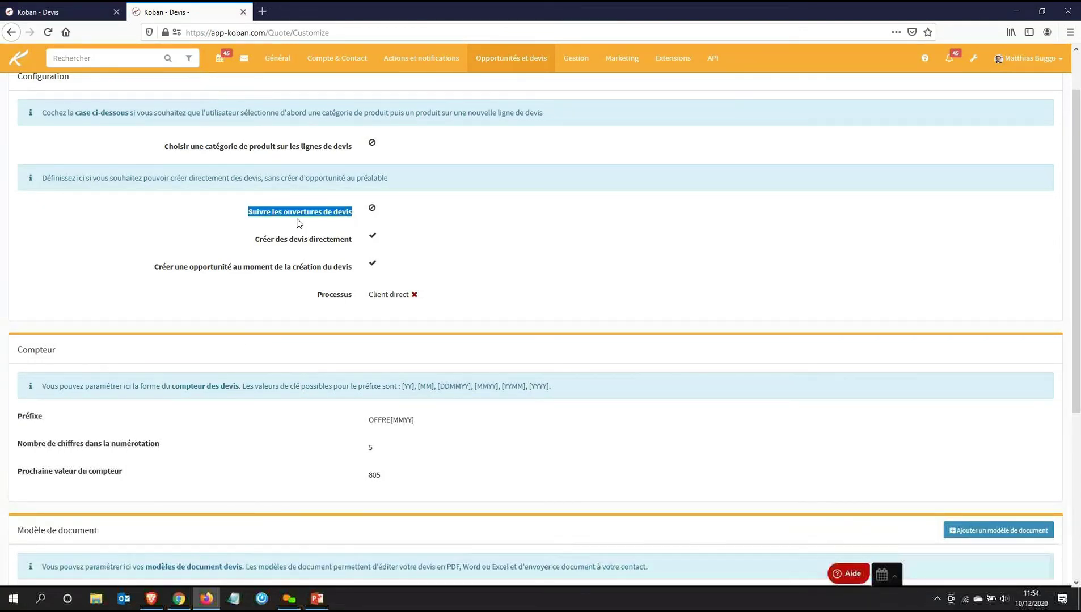
{"action": "left_click", "coordinate": [373, 214]}
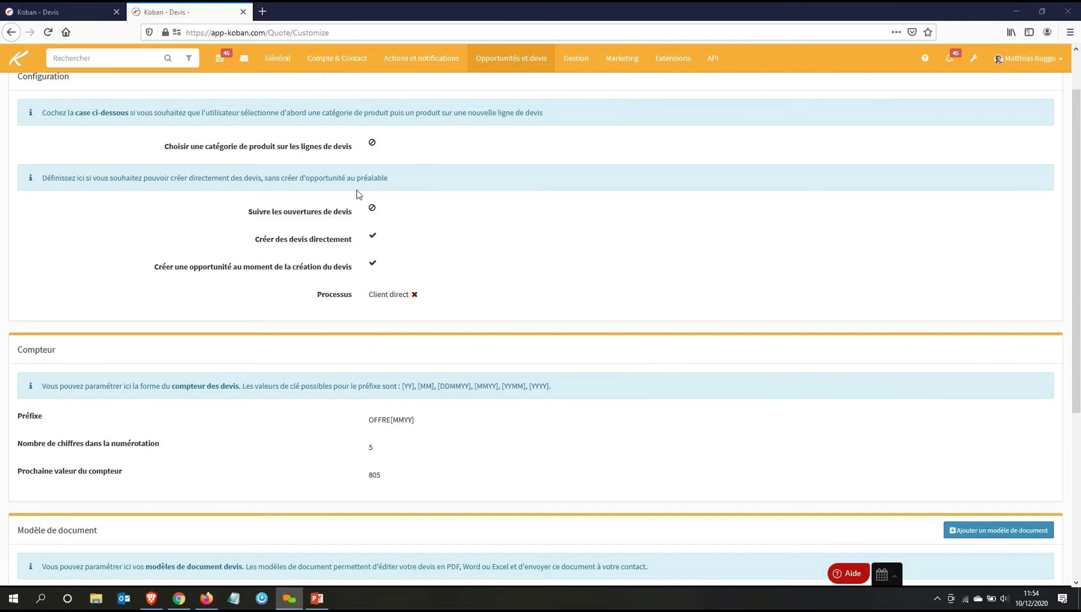
{"action": "left_click_drag", "start_coordinate": [249, 212], "coordinate": [401, 213]}
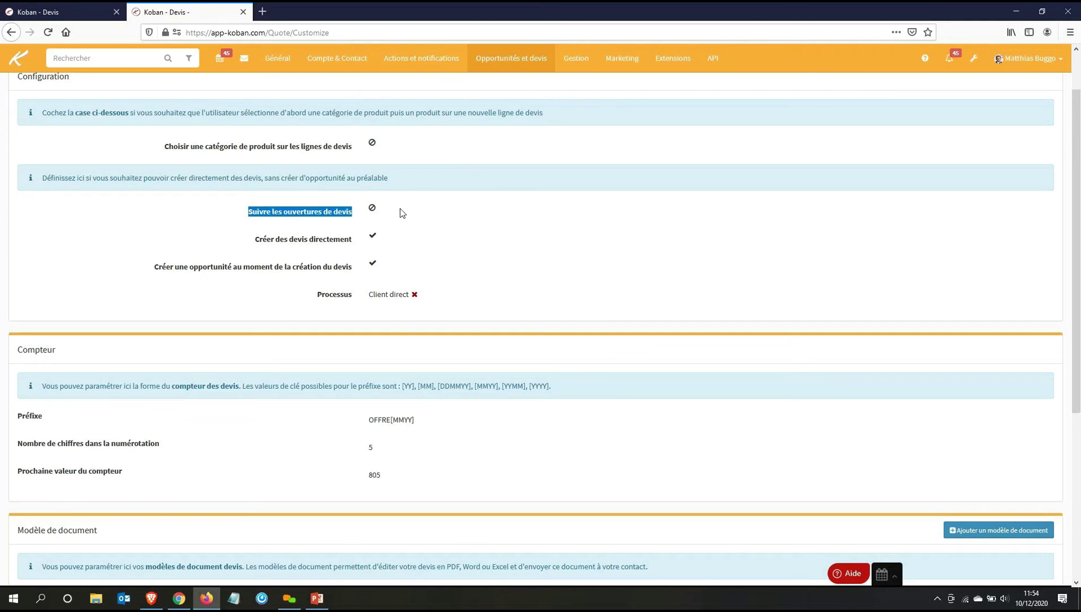
{"action": "left_click", "coordinate": [402, 213]}
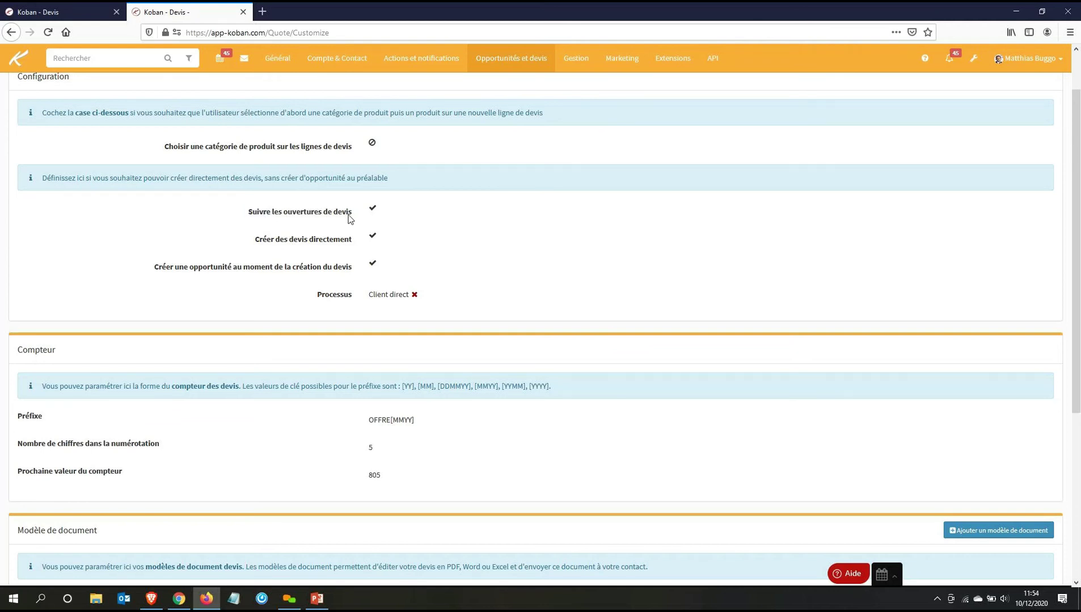
{"action": "left_click_drag", "start_coordinate": [248, 212], "coordinate": [354, 218]}
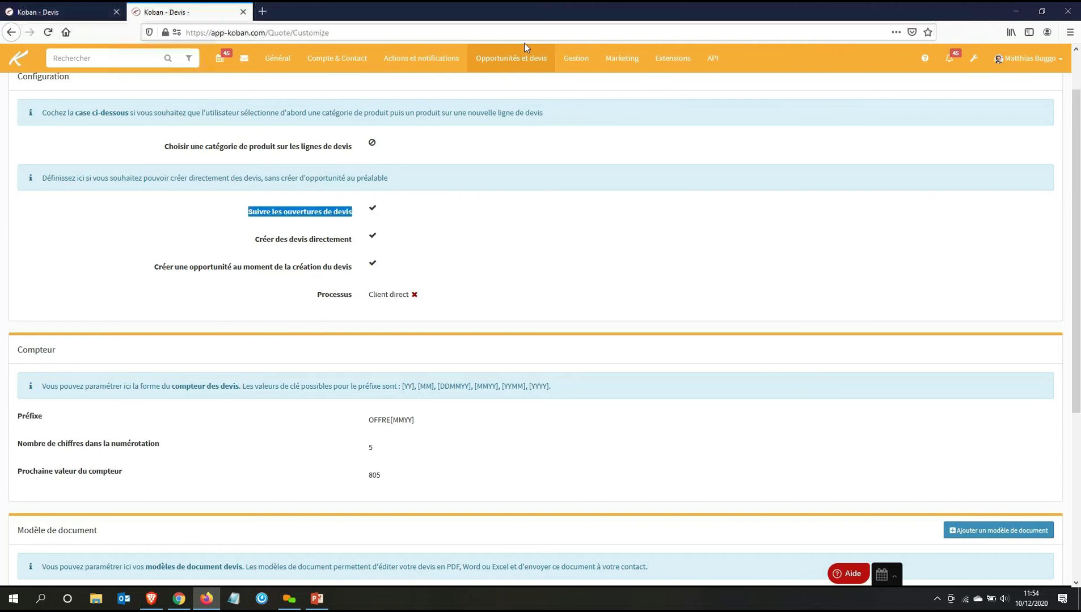
{"action": "left_click", "coordinate": [589, 53]}
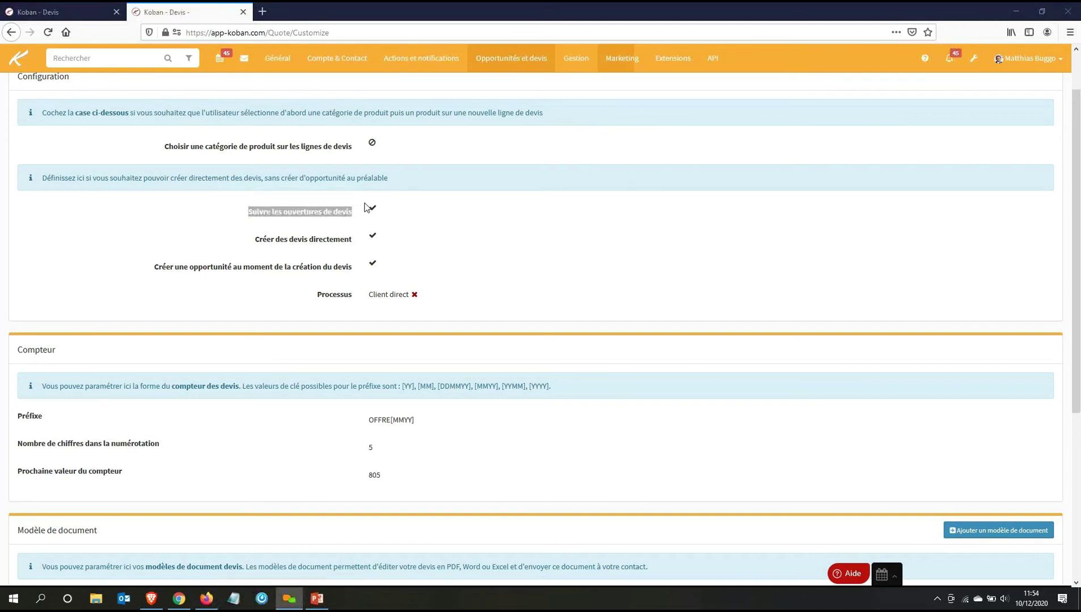
{"action": "left_click", "coordinate": [343, 217]}
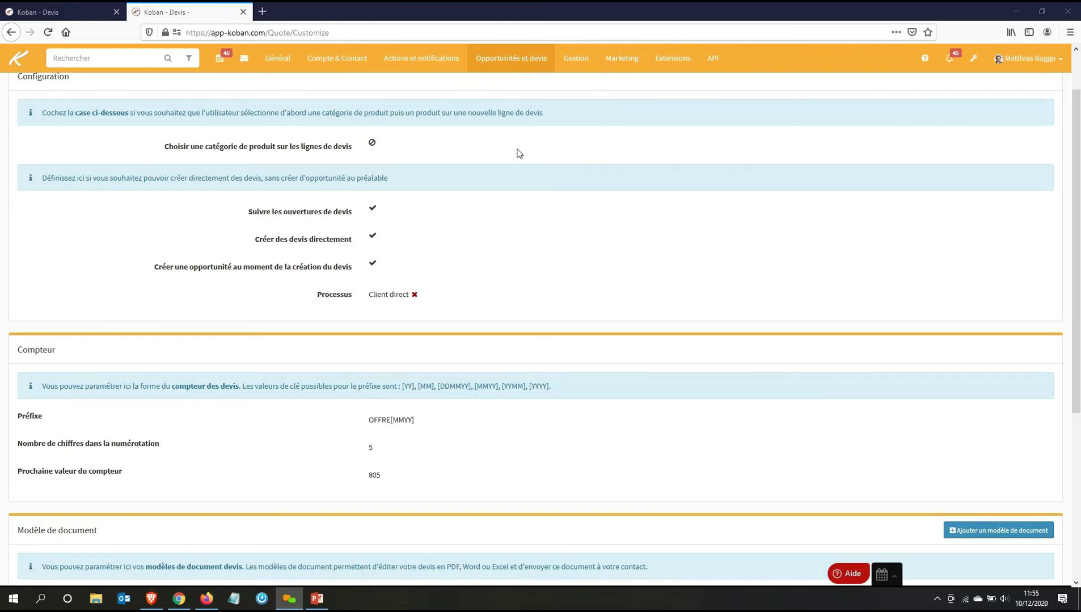
- Turn the "Créer des devis directement" option off and back on to examine its dependent settings
{"action": "left_click", "coordinate": [249, 243]}
{"action": "left_click_drag", "start_coordinate": [250, 242], "coordinate": [355, 248]}
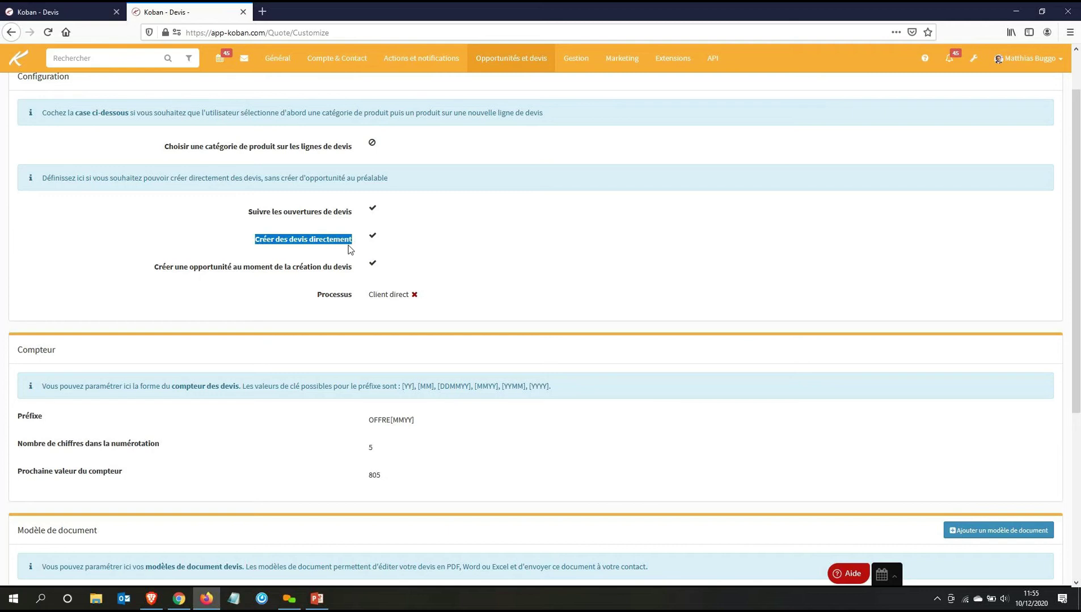
{"action": "left_click", "coordinate": [372, 237]}
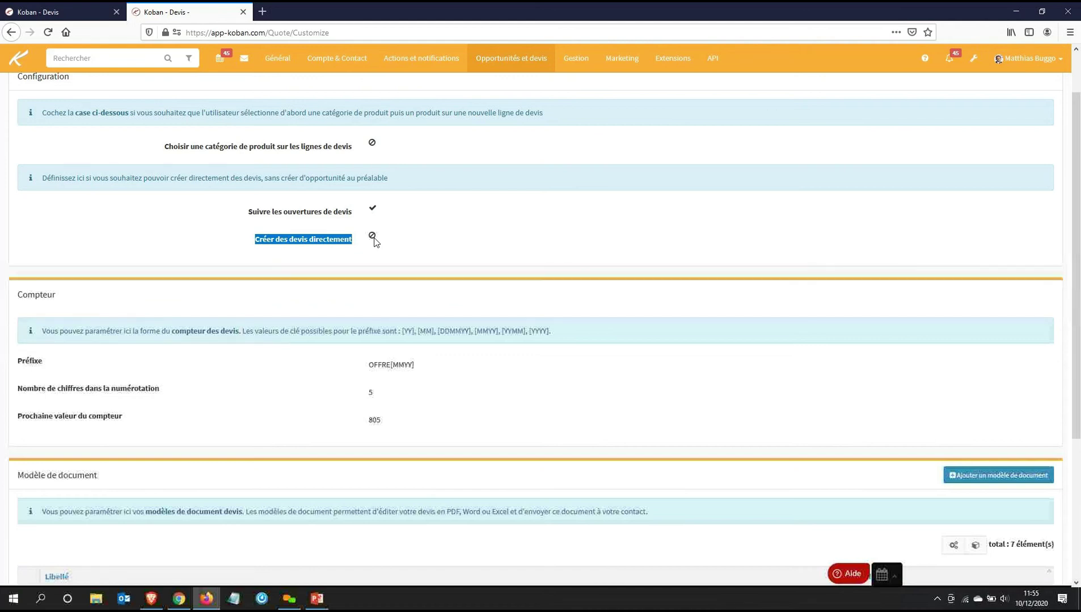
{"action": "left_click", "coordinate": [356, 241]}
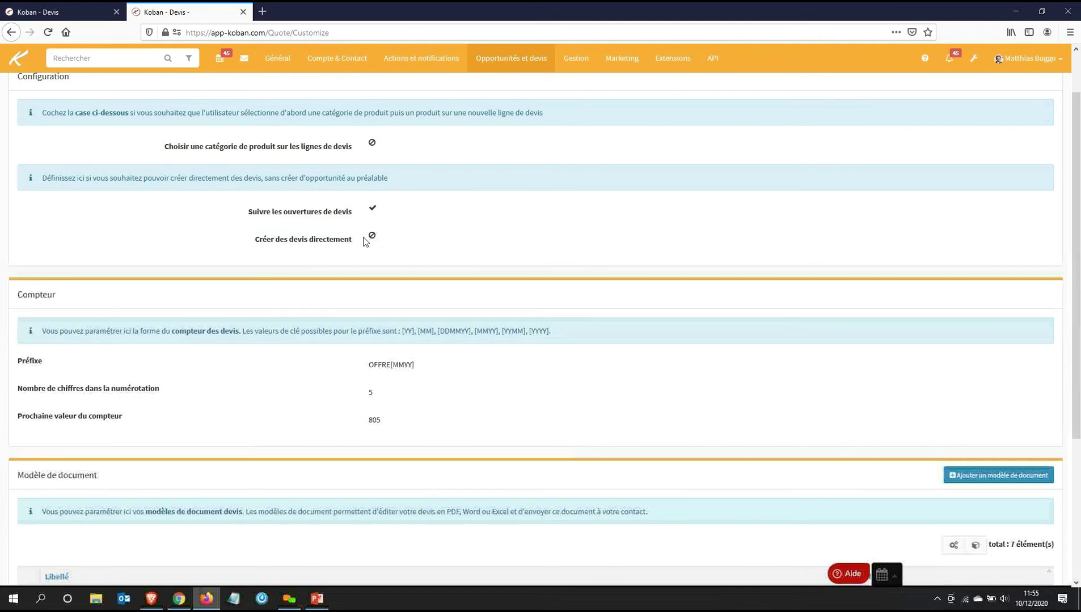
{"action": "left_click", "coordinate": [372, 238]}
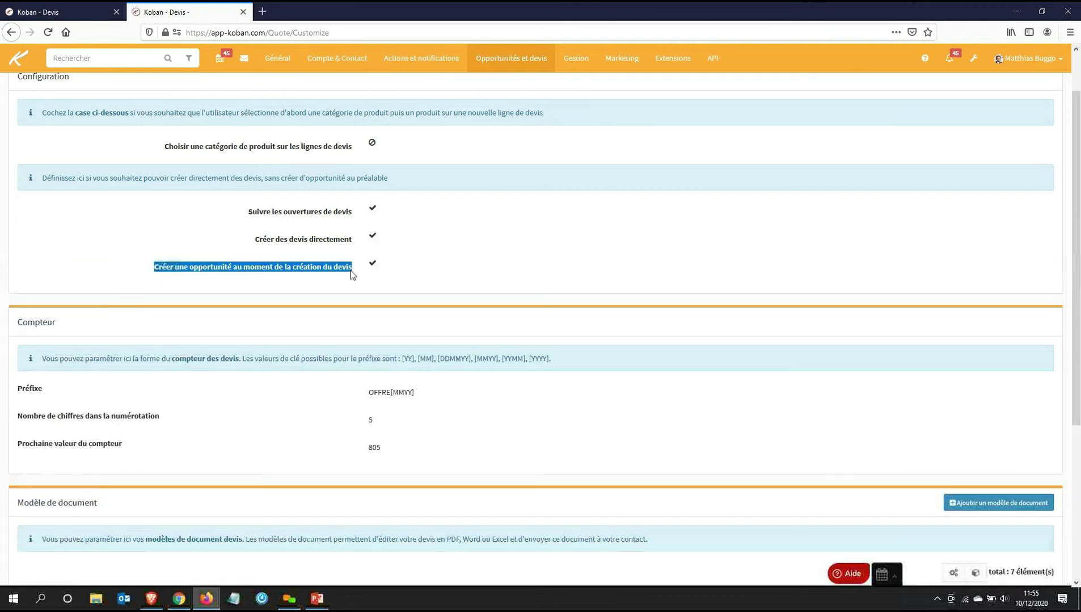
- Turn "Créer une opportunité au moment de la création du devis" off and back on
{"action": "left_click", "coordinate": [373, 264]}
{"action": "left_click_drag", "start_coordinate": [155, 274], "coordinate": [324, 277]}
{"action": "left_click", "coordinate": [373, 266]}
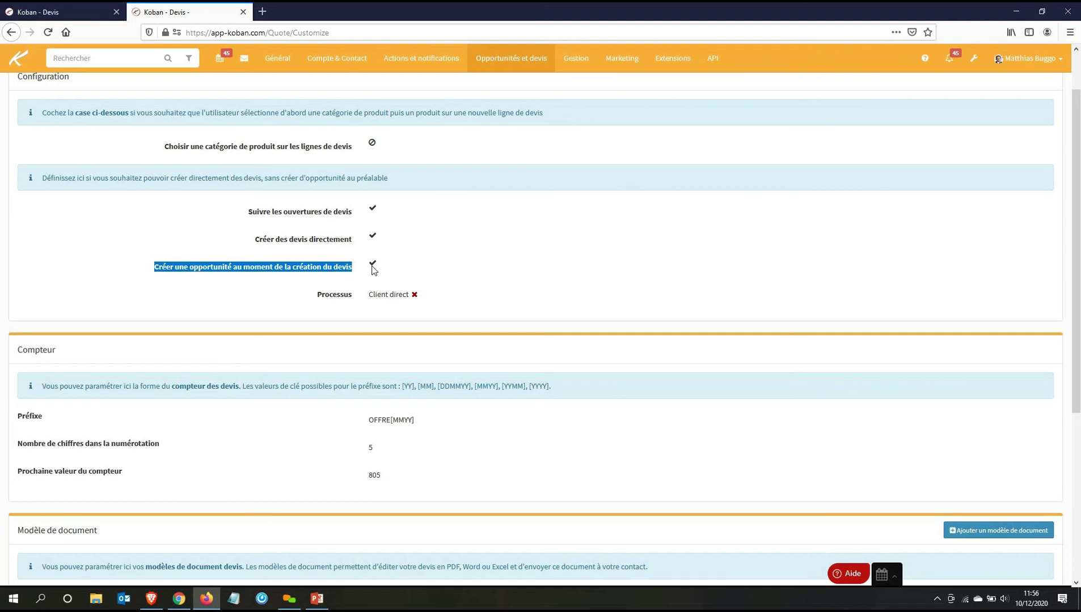
- Examine the Processus setting for opportunities generated when a quote is created directly
{"action": "left_click", "coordinate": [363, 271]}
{"action": "left_click_drag", "start_coordinate": [318, 300], "coordinate": [352, 301]}
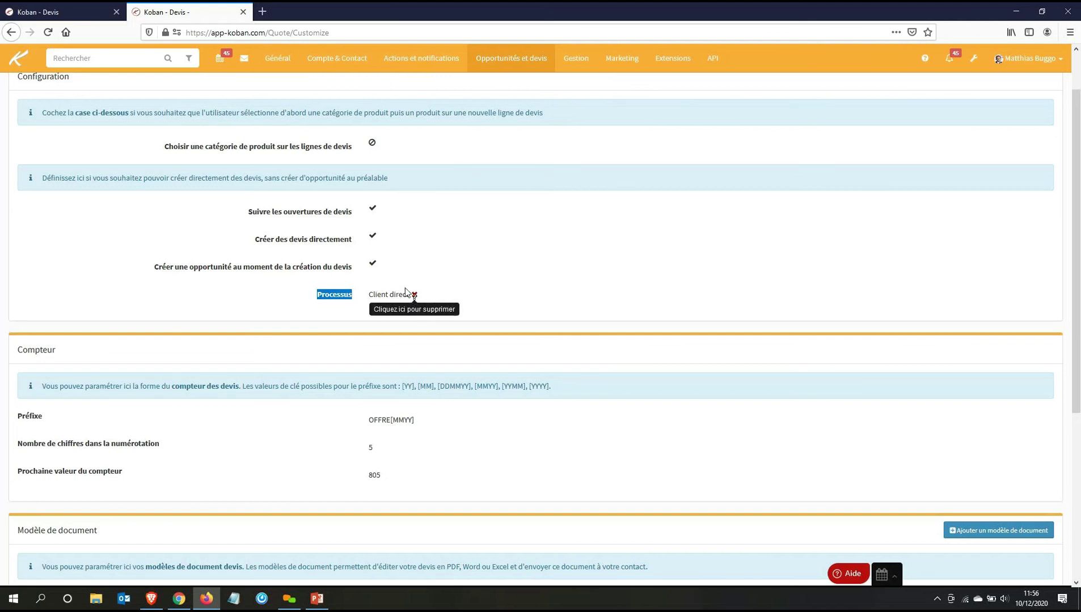
{"action": "left_click", "coordinate": [325, 299]}
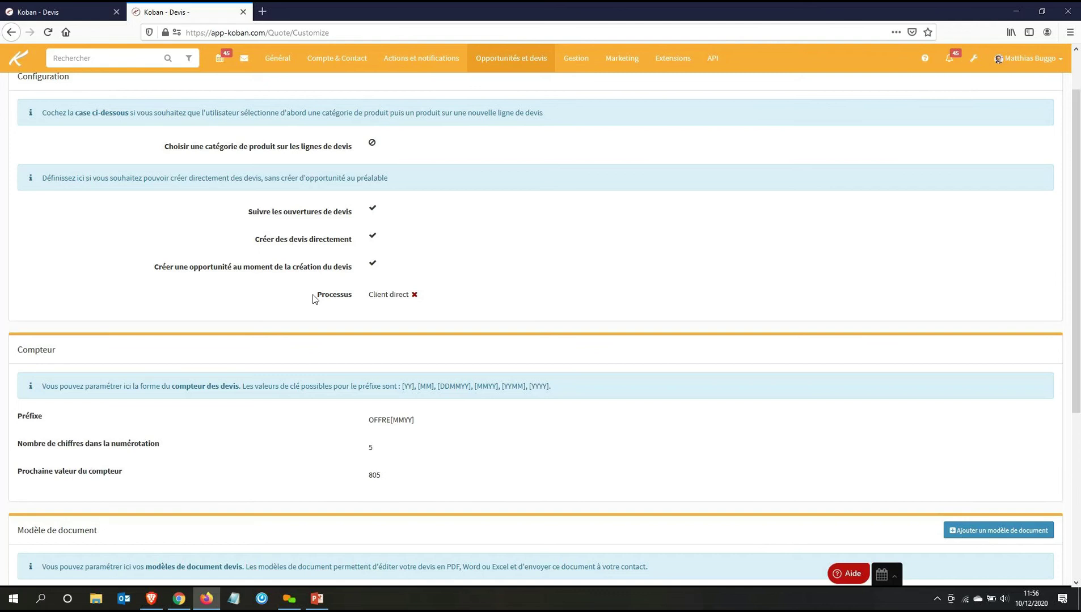
- Return to the quote's e-mail form with the tracked PDF link and apply the "Envoi Offre de prix" e-mail template
{"action": "left_click", "coordinate": [81, 9]}
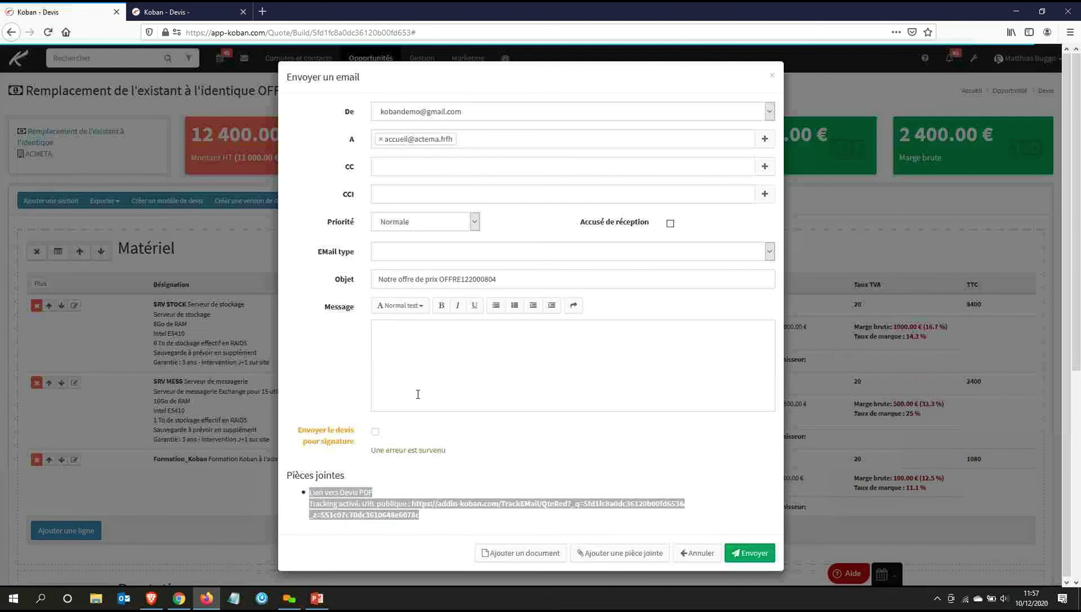
{"action": "left_click_drag", "start_coordinate": [354, 307], "coordinate": [326, 309]}
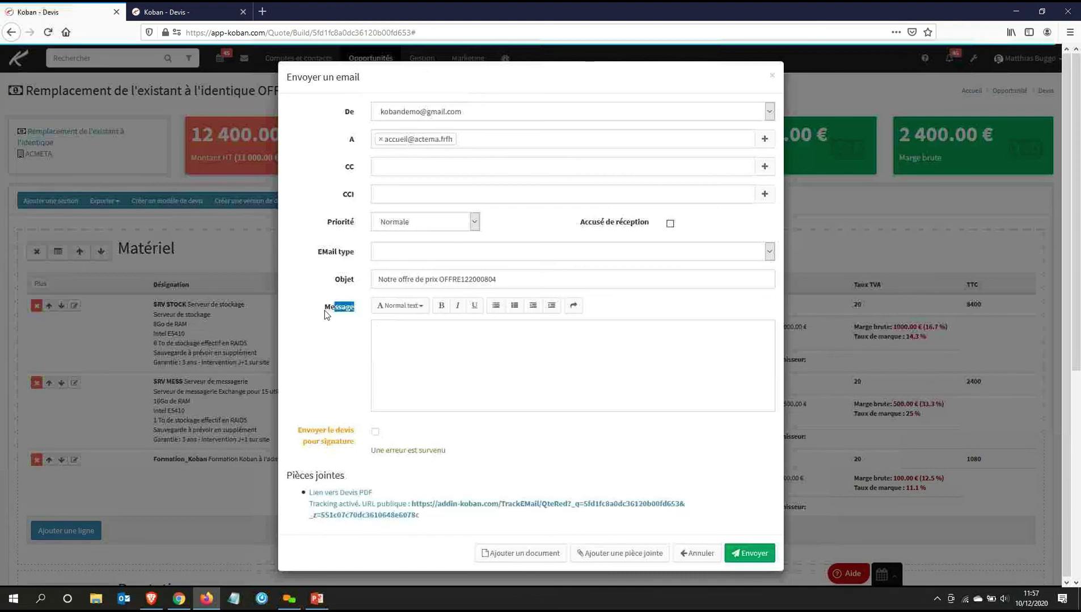
{"action": "left_click", "coordinate": [410, 344]}
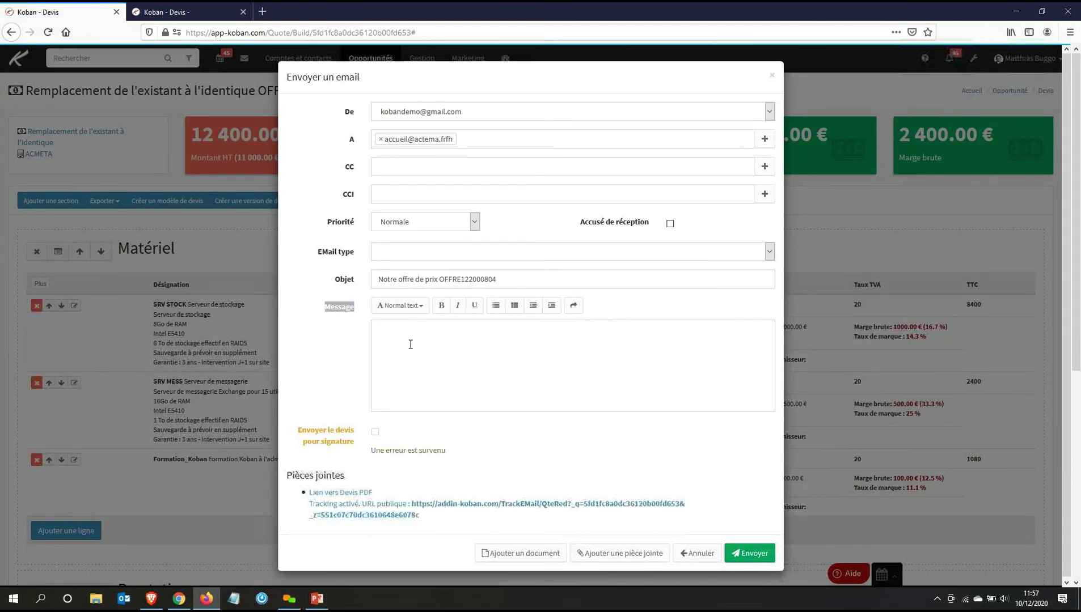
{"action": "left_click", "coordinate": [437, 253]}
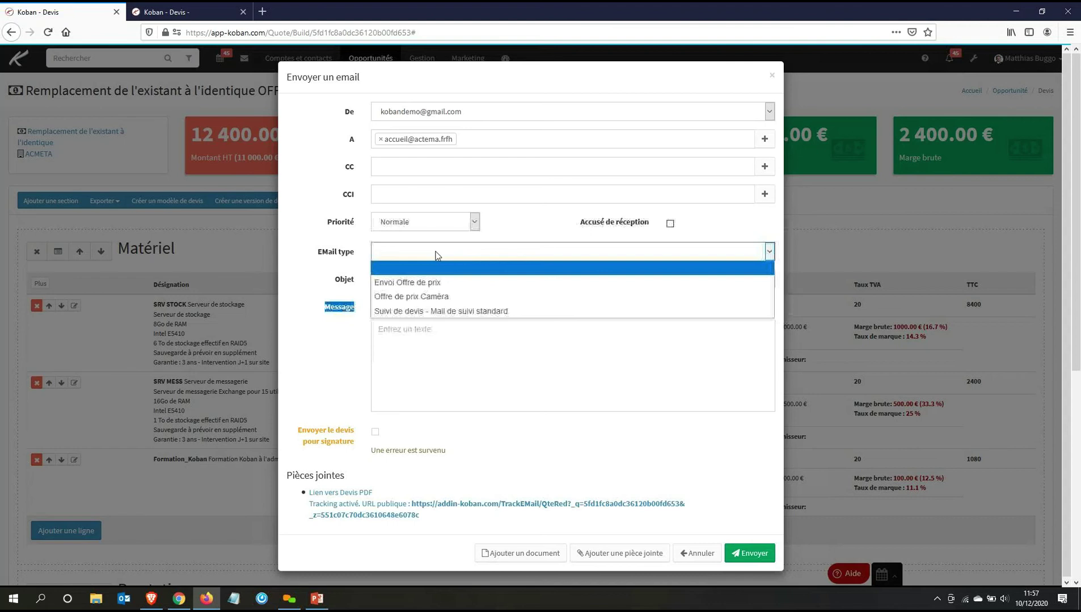
{"action": "left_click", "coordinate": [452, 285]}
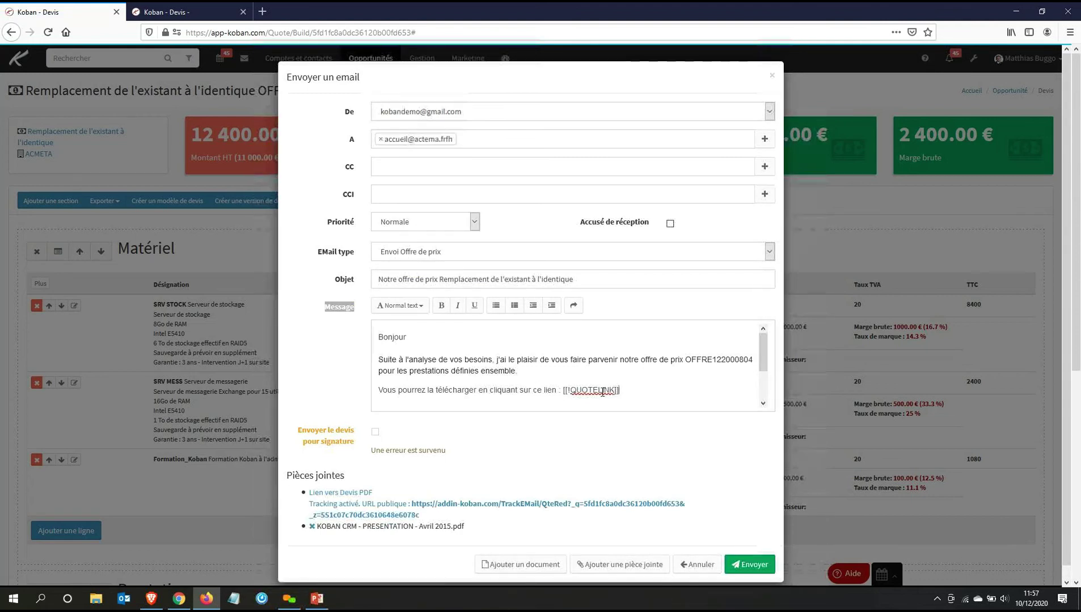
- Examine the quote link placeholder and the rest of the template message, and close the e-mail form without sending
{"action": "left_click_drag", "start_coordinate": [618, 390], "coordinate": [645, 393]}
{"action": "scroll", "coordinate": [645, 393], "scroll_direction": "down", "scroll_amount": 1}
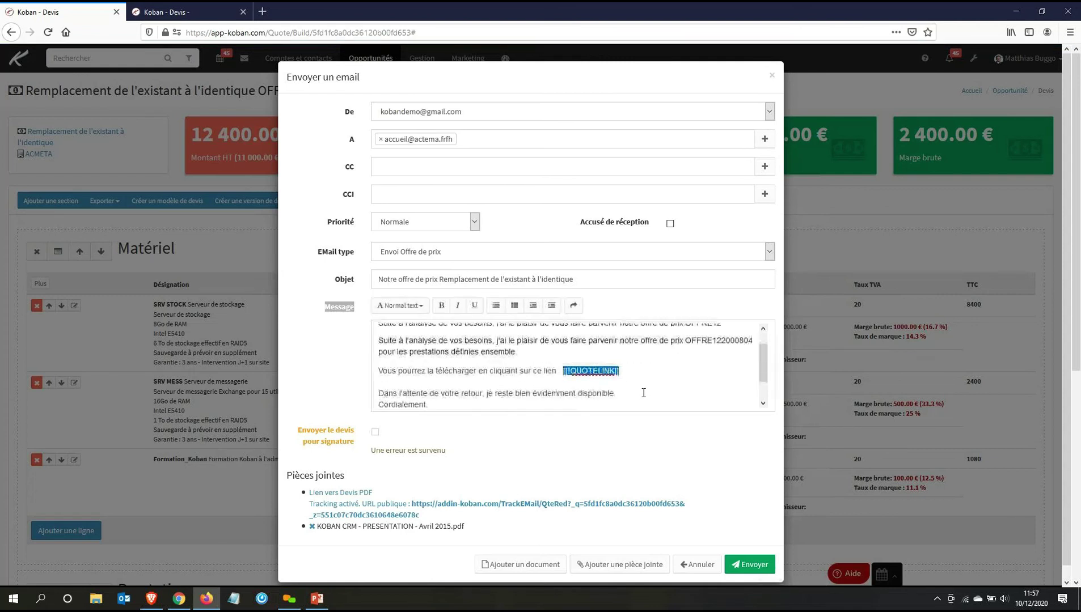
{"action": "scroll", "coordinate": [643, 393], "scroll_direction": "down", "scroll_amount": 1}
{"action": "left_click", "coordinate": [430, 342]}
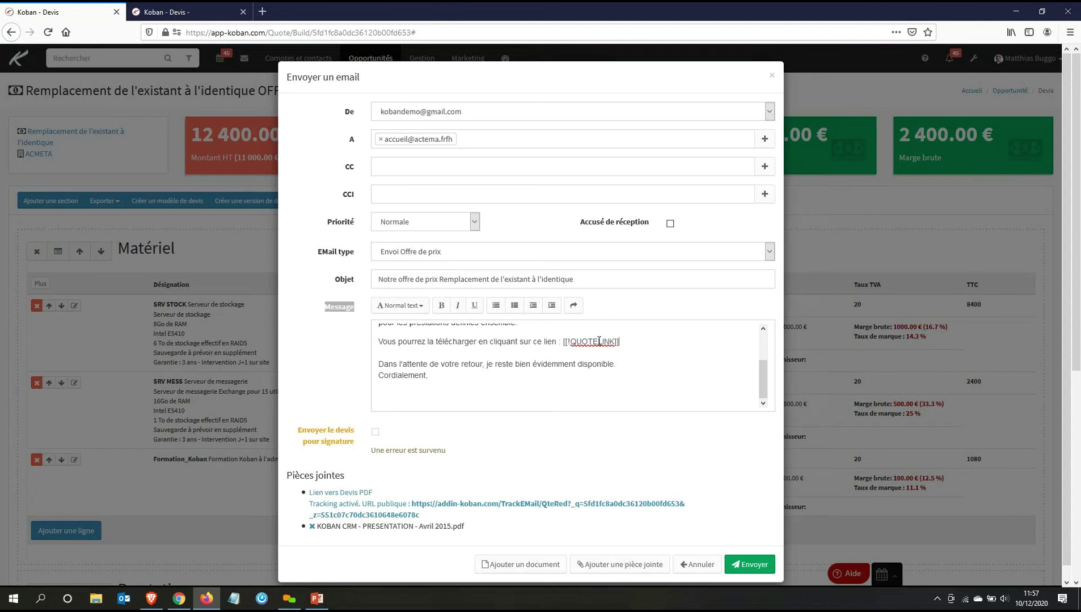
{"action": "left_click", "coordinate": [773, 77]}
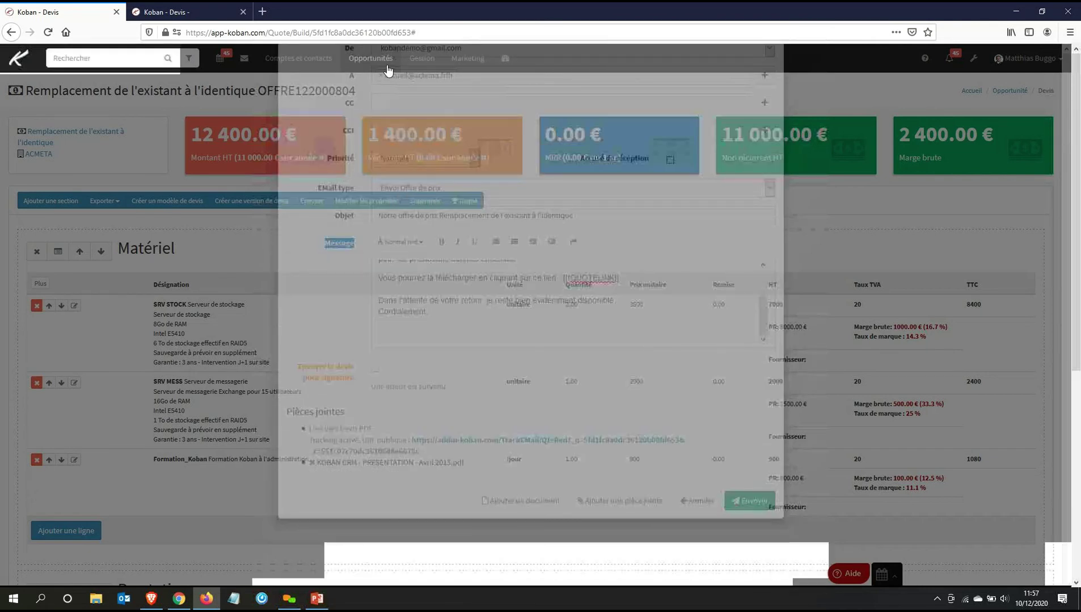
- List the quotes in progress and open the sent quote "Déploiement de Koban"
{"action": "left_click", "coordinate": [388, 67]}
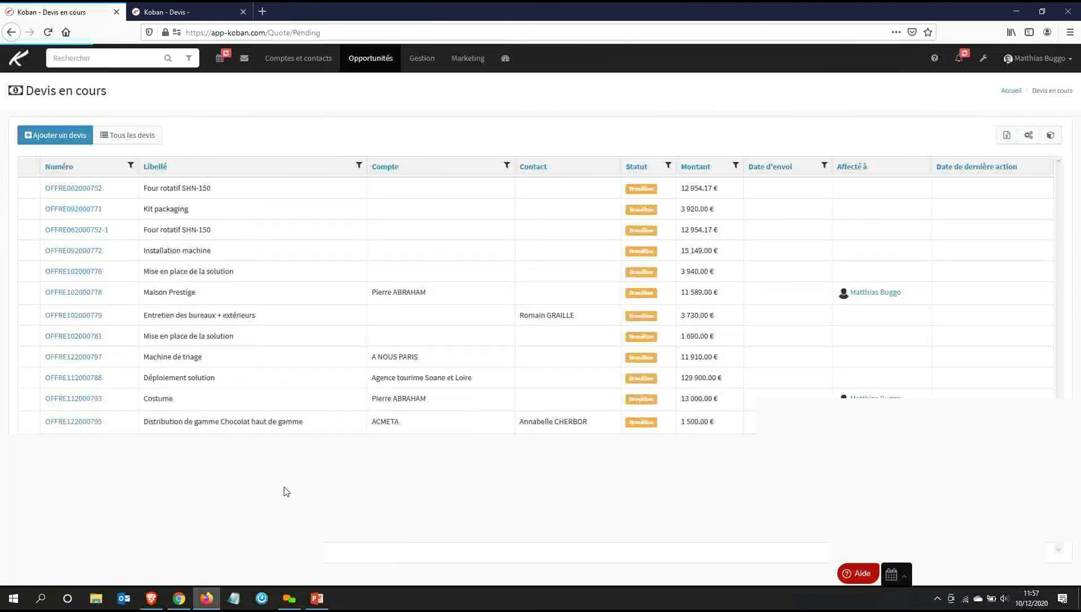
{"action": "left_click_drag", "start_coordinate": [826, 487], "coordinate": [927, 493]}
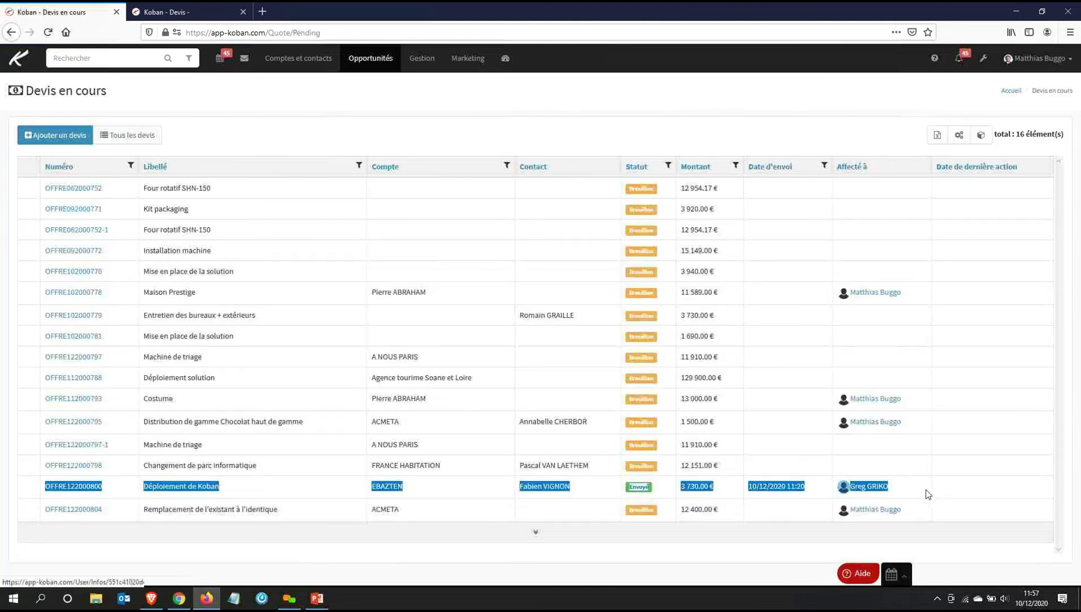
{"action": "left_click", "coordinate": [812, 495]}
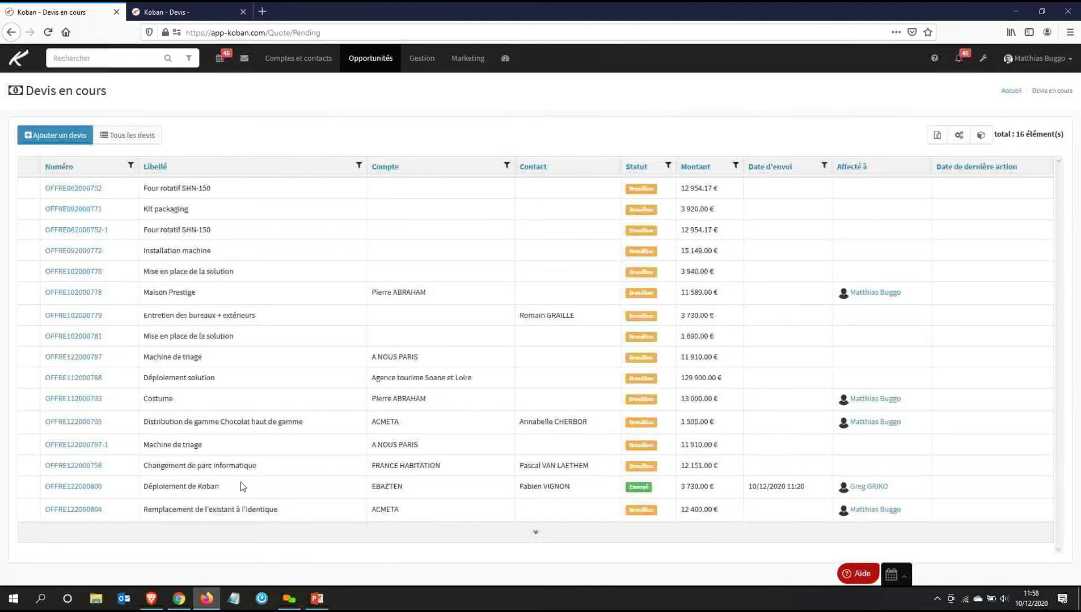
{"action": "left_click", "coordinate": [82, 489]}
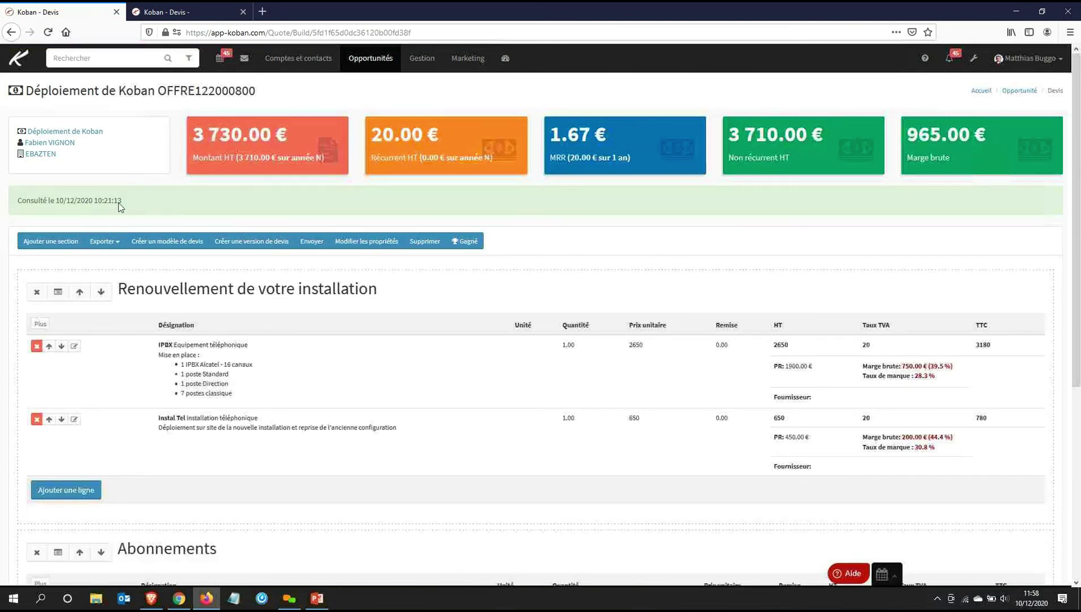
- Open the opportunity linked to the "Déploiement de Koban" quote and examine the quote's sent and viewed dates
{"action": "left_click", "coordinate": [80, 132]}
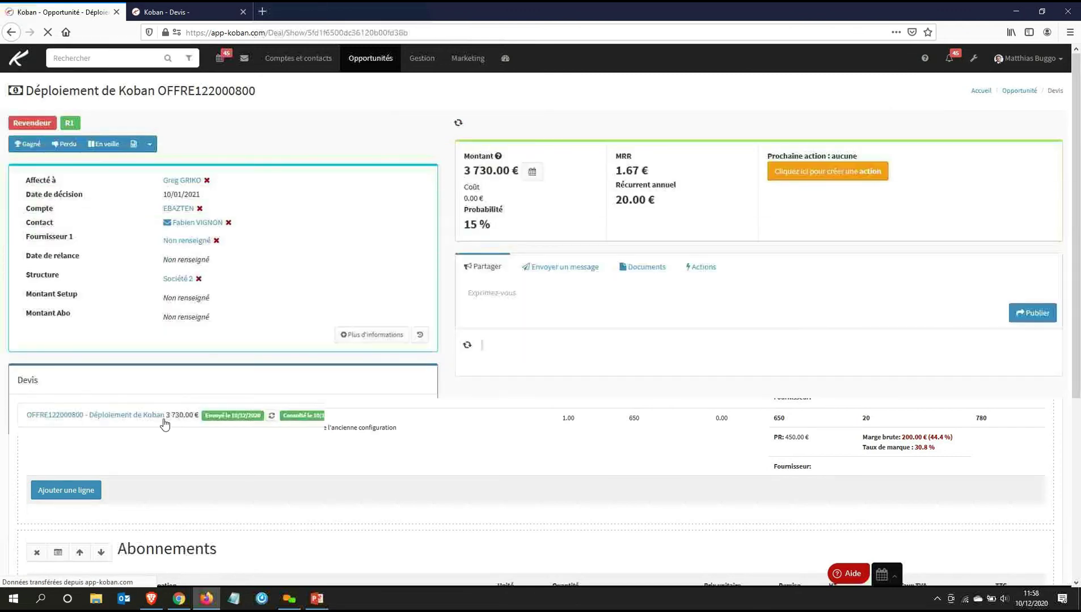
{"action": "left_click_drag", "start_coordinate": [25, 416], "coordinate": [210, 415]}
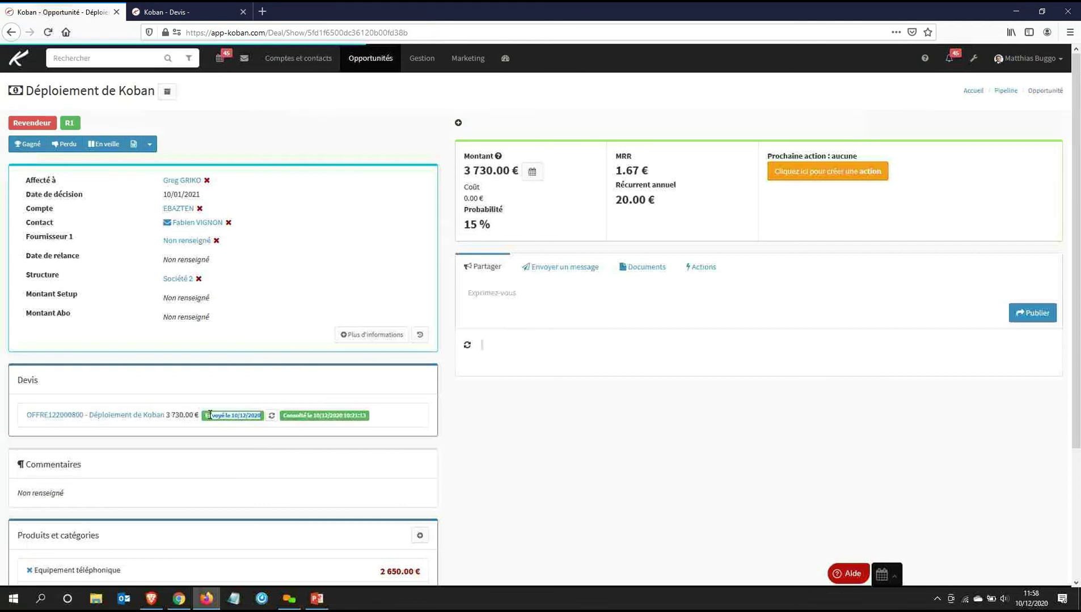
{"action": "left_click_drag", "start_coordinate": [287, 417], "coordinate": [381, 422]}
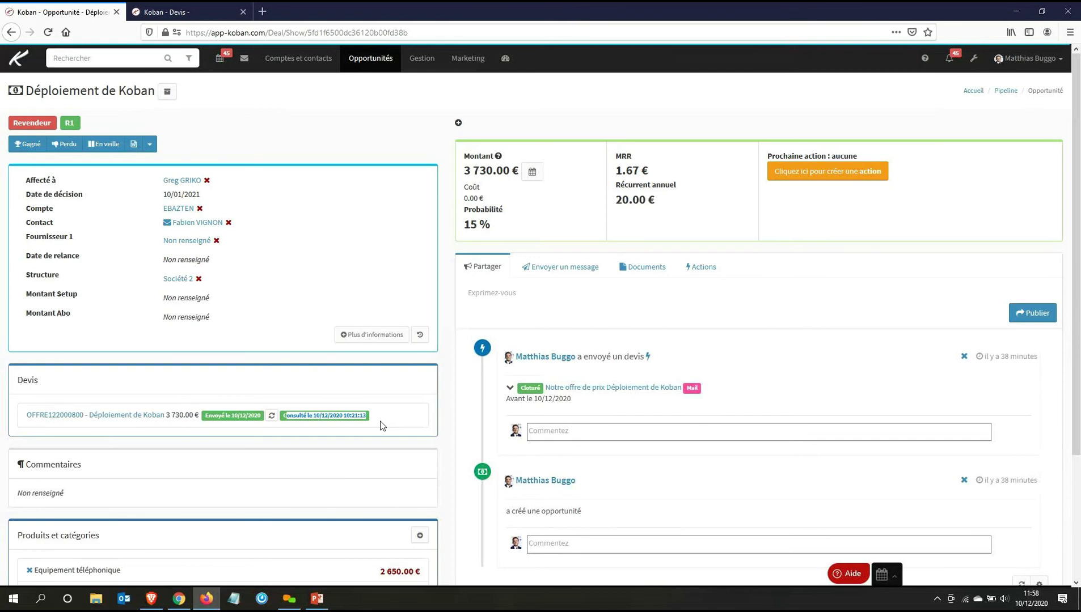
{"action": "left_click", "coordinate": [380, 426]}
- Reopen the "Déploiement de Koban" quote, start its e-mail and examine the "Envoyer le devis pour signature" option
{"action": "left_click", "coordinate": [123, 419]}
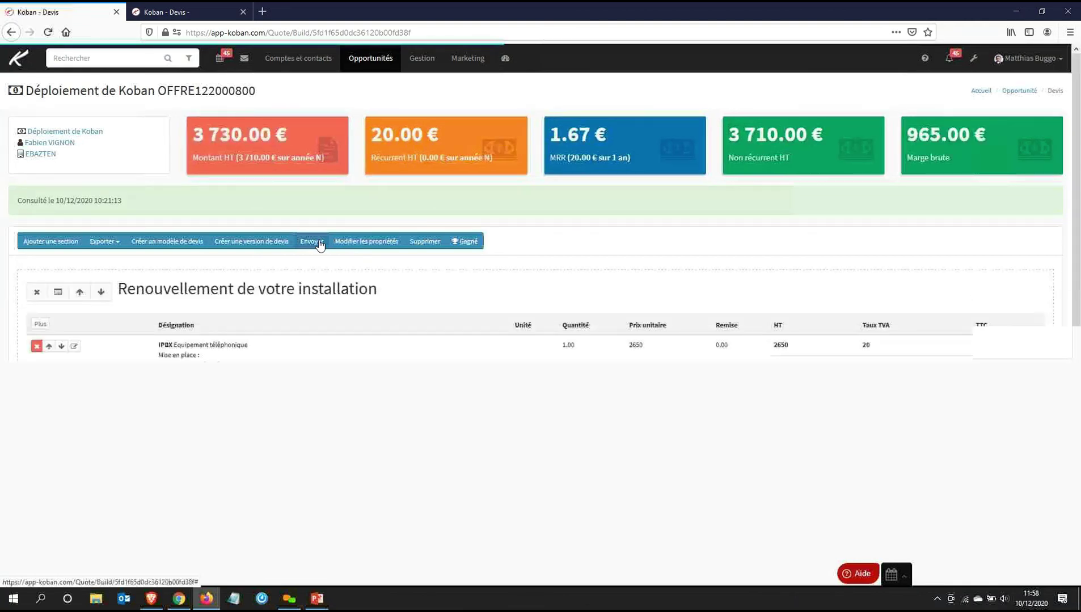
{"action": "left_click", "coordinate": [319, 244]}
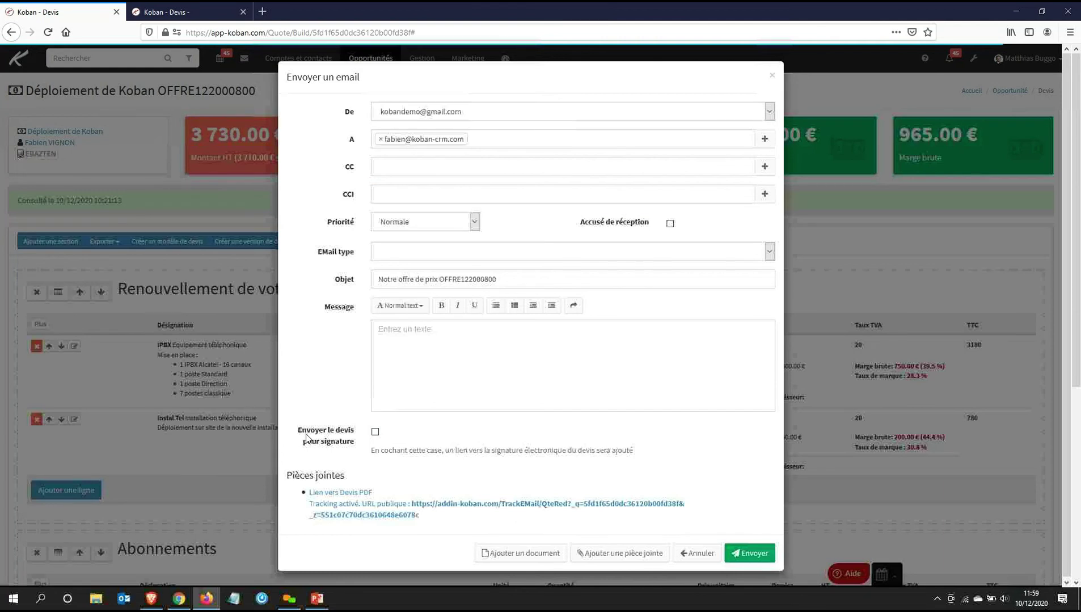
{"action": "left_click_drag", "start_coordinate": [306, 435], "coordinate": [358, 449]}
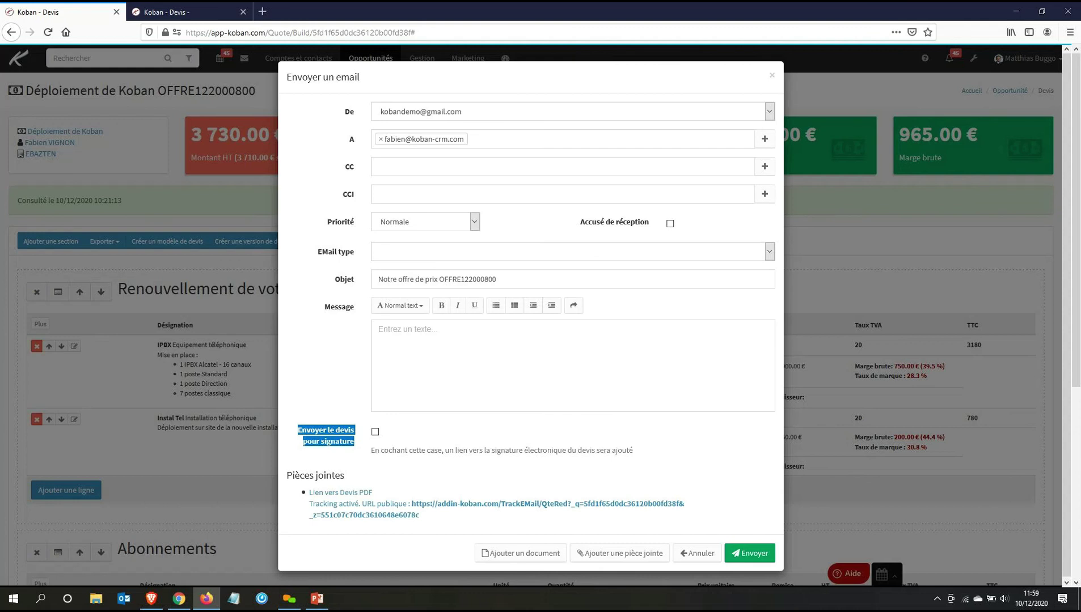
{"action": "left_click", "coordinate": [331, 443]}
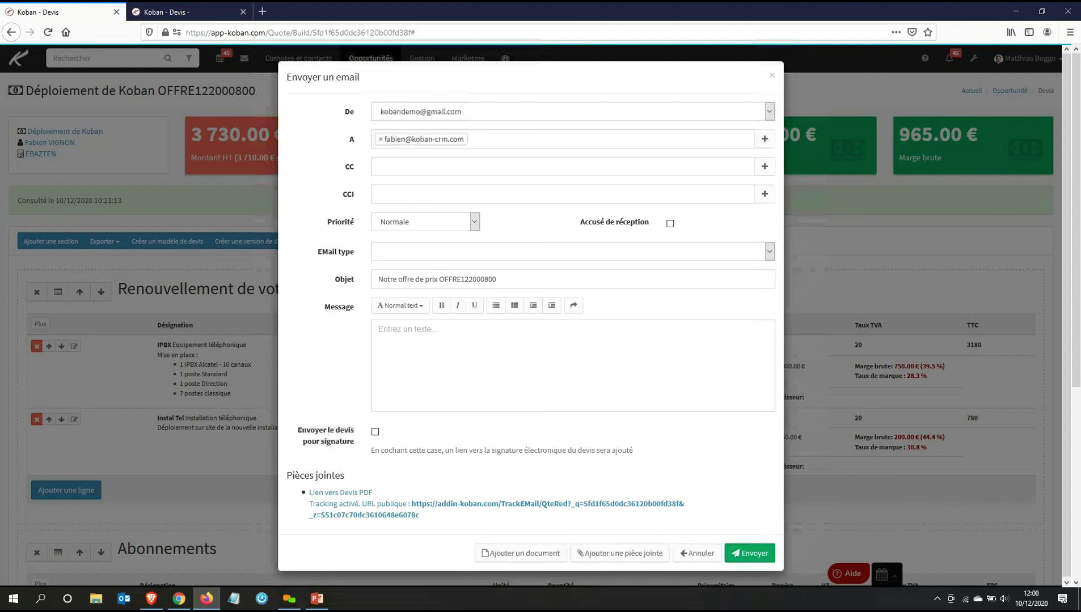
- Turn on "Envoyer le devis pour signature", examine the signing link in the message, and close the e-mail without sending
{"action": "left_click", "coordinate": [340, 445]}
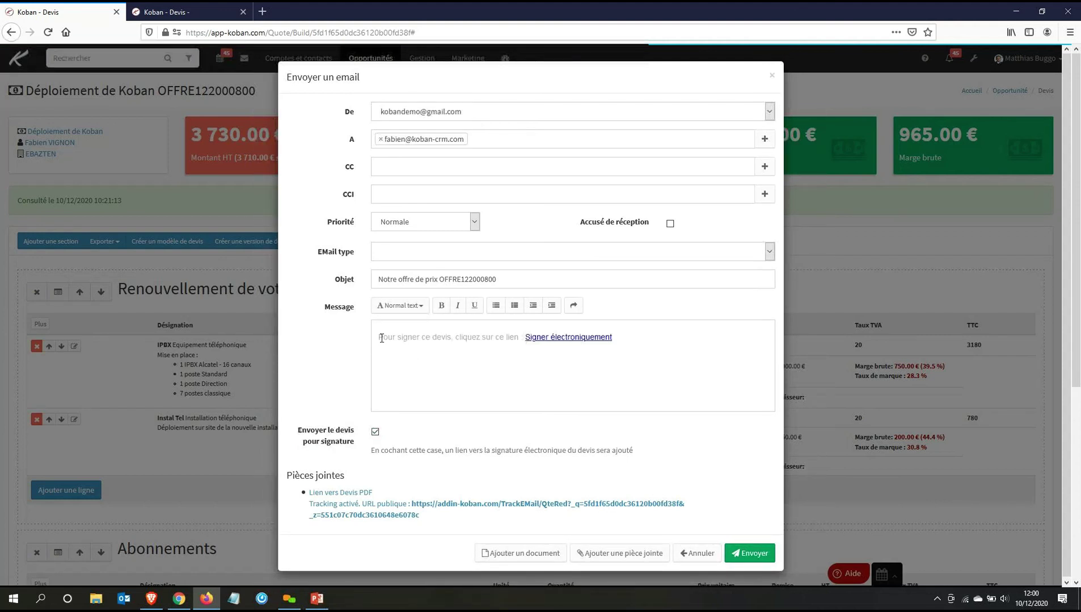
{"action": "left_click_drag", "start_coordinate": [617, 340], "coordinate": [341, 349]}
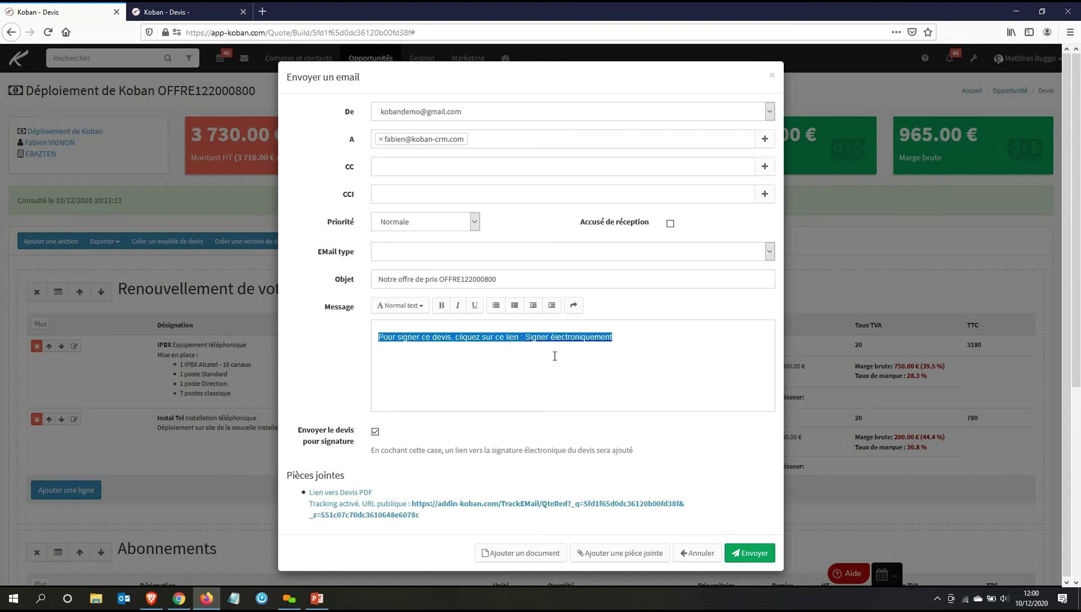
{"action": "left_click", "coordinate": [539, 366]}
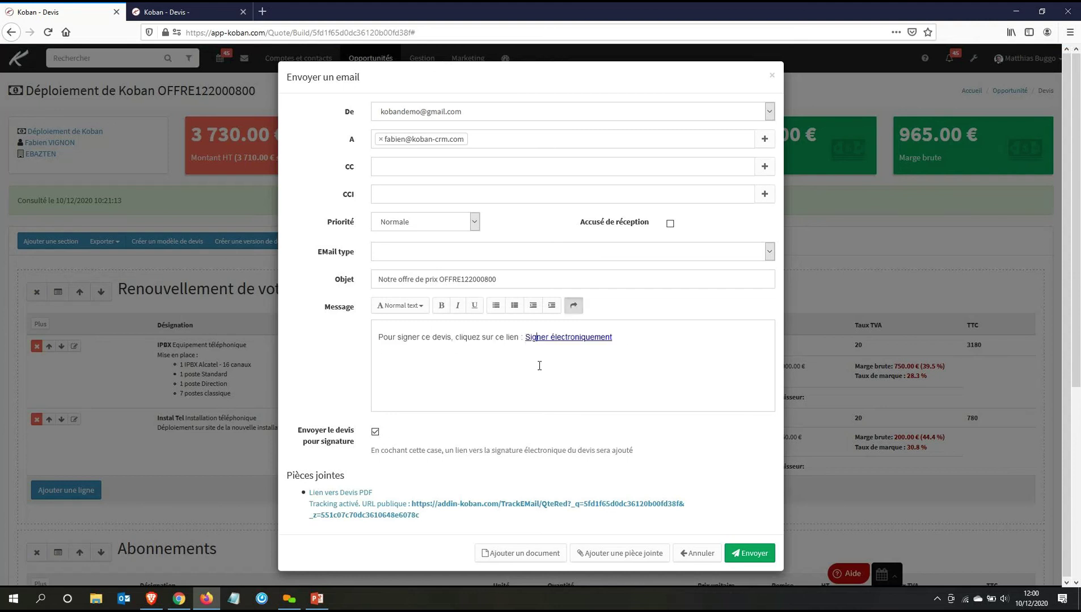
{"action": "left_click", "coordinate": [774, 82]}
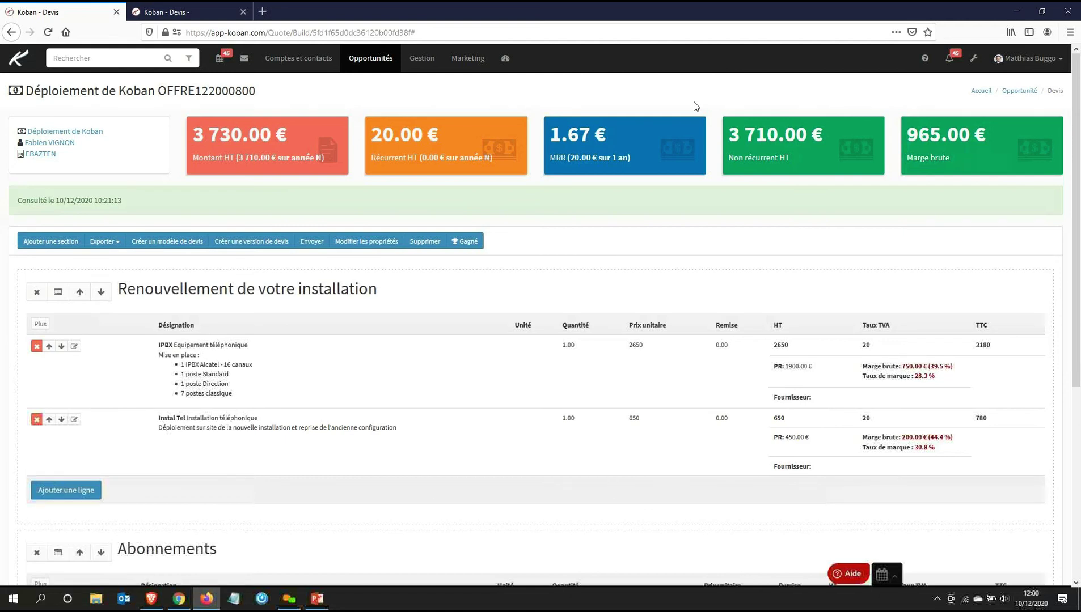
- Go to the opportunity process settings, review the listed processes and open the "Client direct" process
{"action": "left_click", "coordinate": [209, 12]}
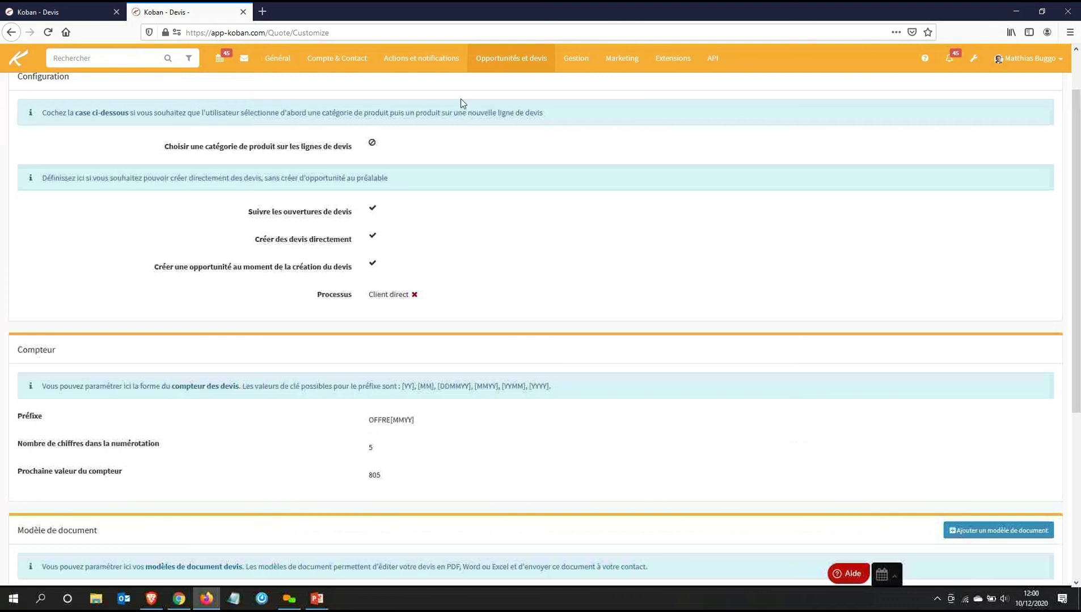
{"action": "left_click", "coordinate": [487, 71]}
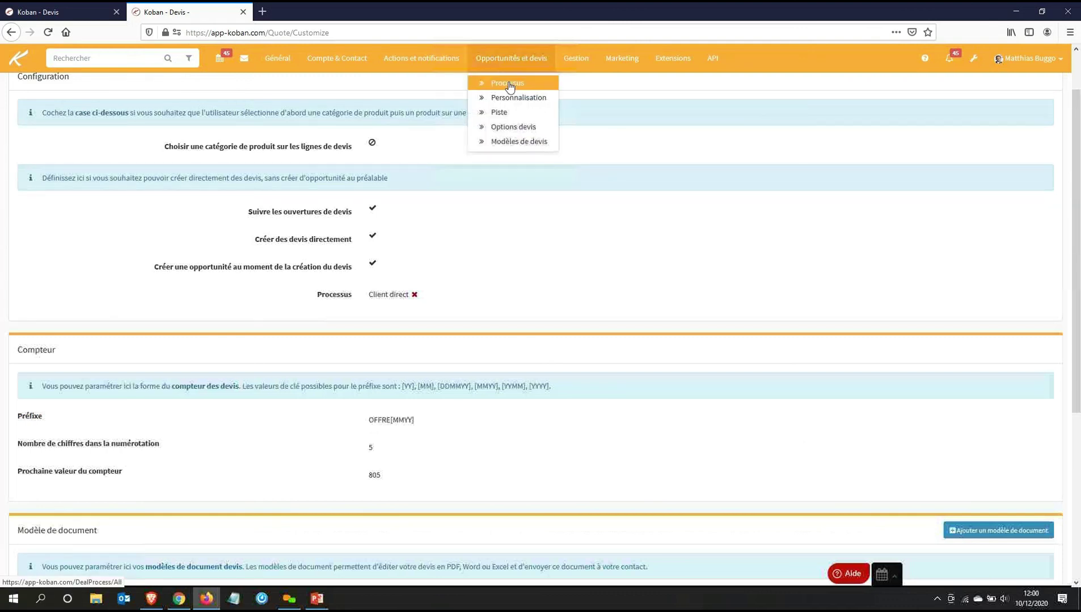
{"action": "left_click", "coordinate": [509, 85]}
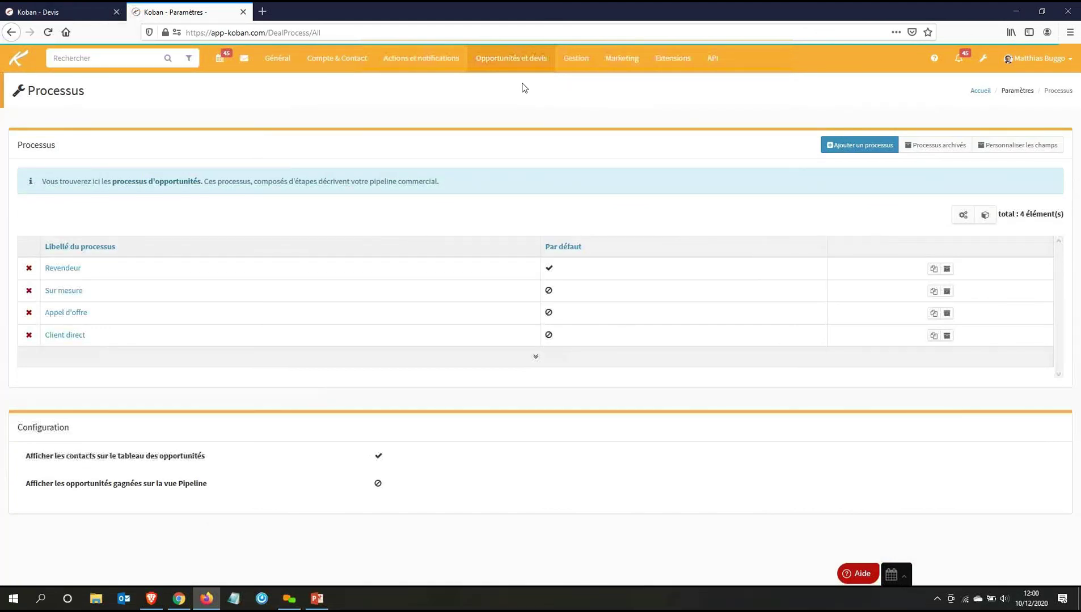
{"action": "double_click", "coordinate": [88, 269]}
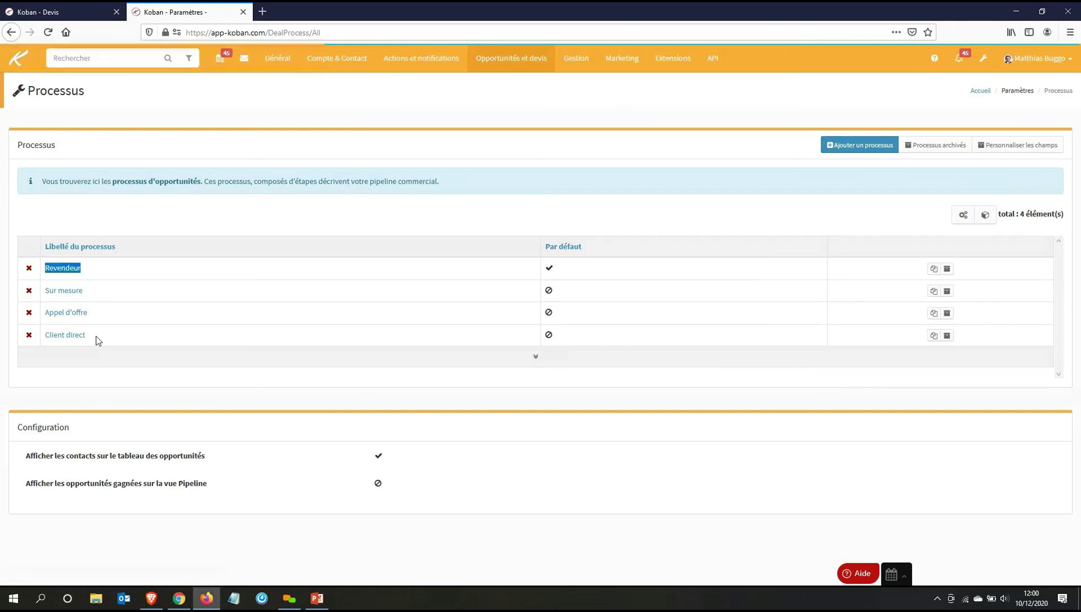
{"action": "left_click", "coordinate": [109, 282]}
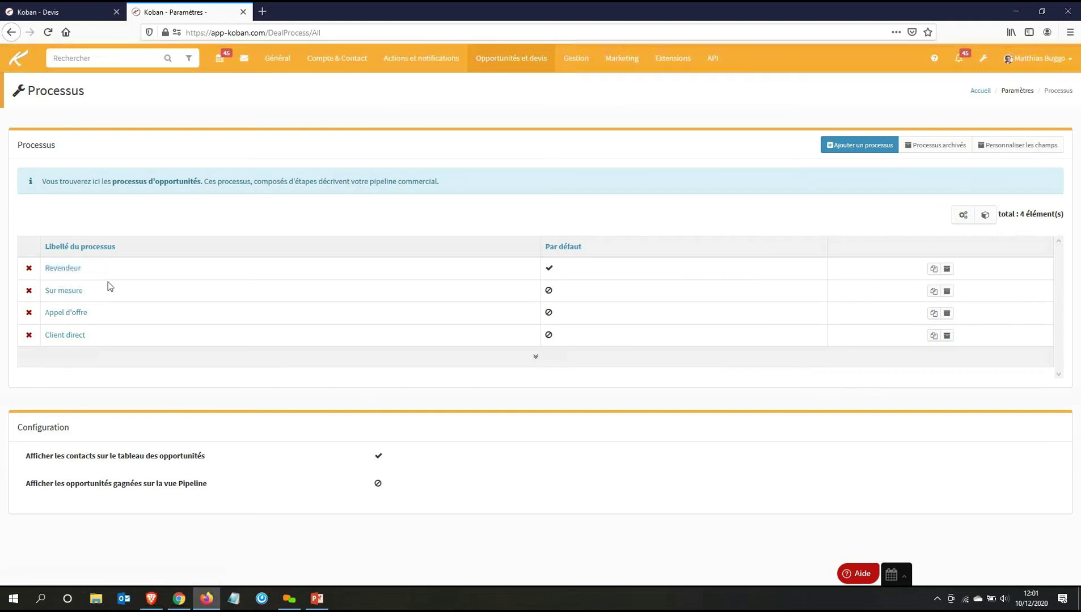
{"action": "left_click", "coordinate": [70, 340]}
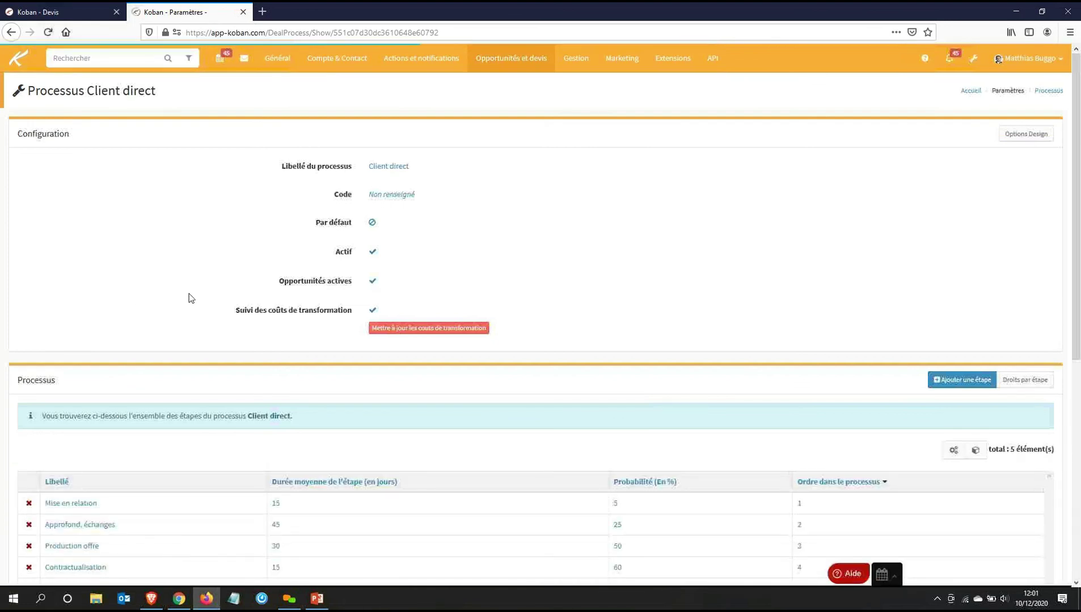
- Add an automation rule to the "Client direct" process with "un devis est envoyé" as its trigger
{"action": "scroll", "coordinate": [192, 298], "scroll_direction": "down", "scroll_amount": 1}
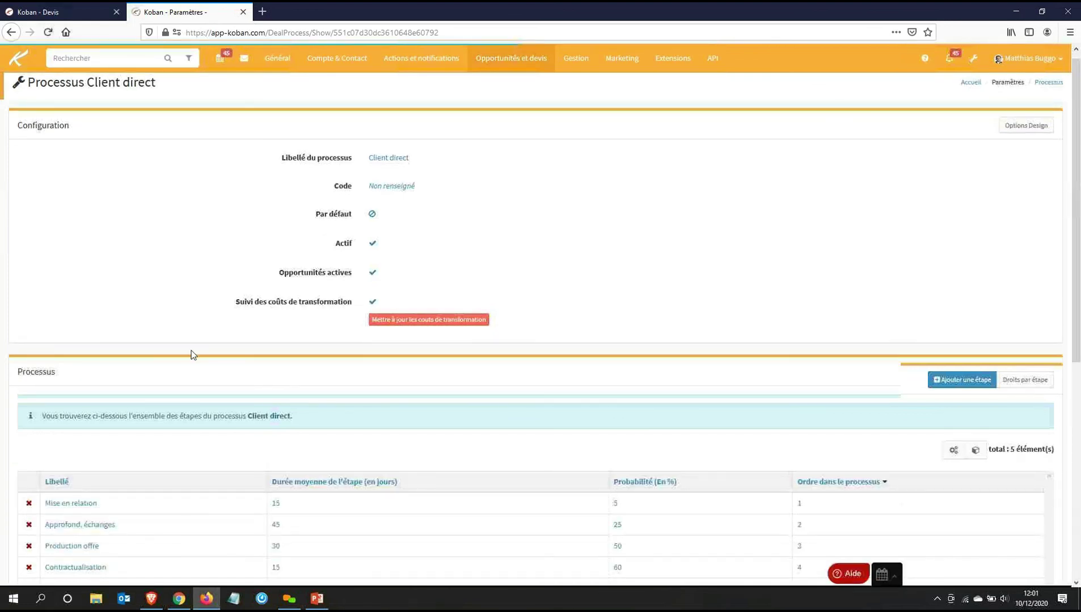
{"action": "scroll", "coordinate": [191, 351], "scroll_direction": "down", "scroll_amount": 4}
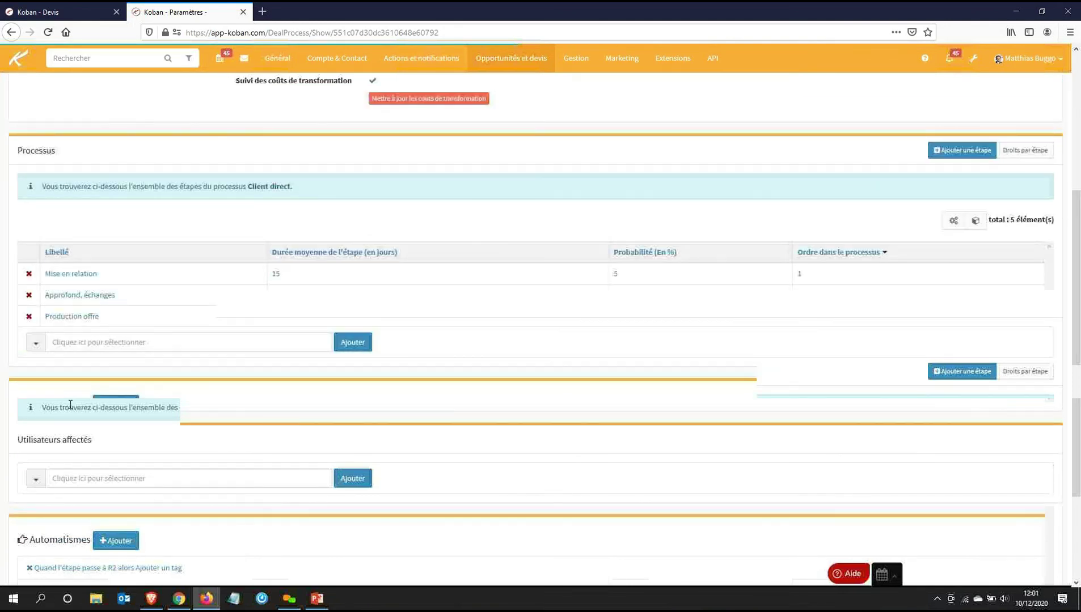
{"action": "scroll", "coordinate": [91, 407], "scroll_direction": "down", "scroll_amount": 2}
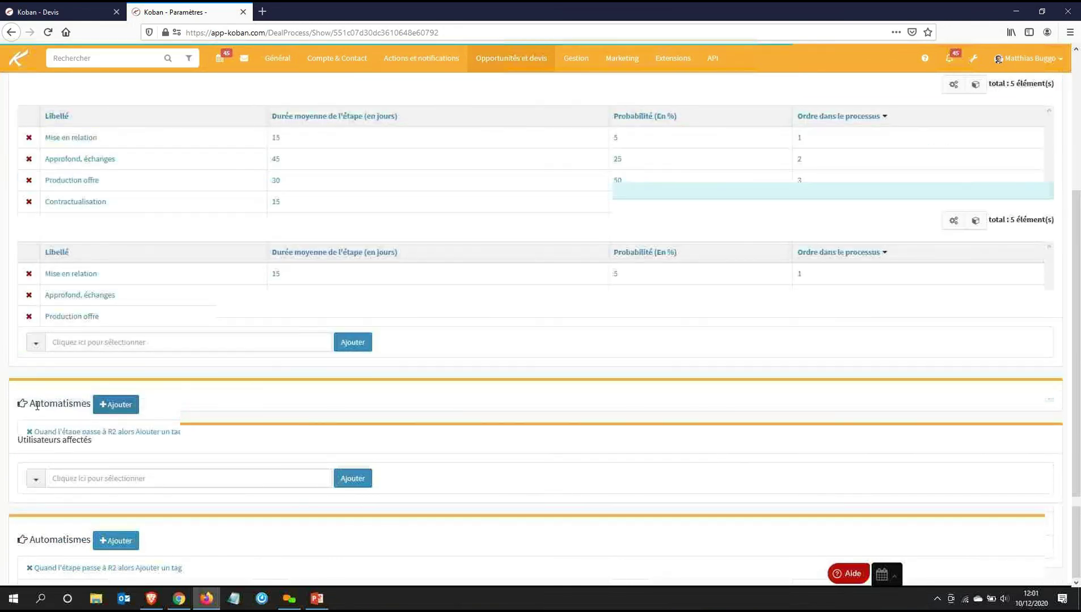
{"action": "left_click", "coordinate": [107, 409]}
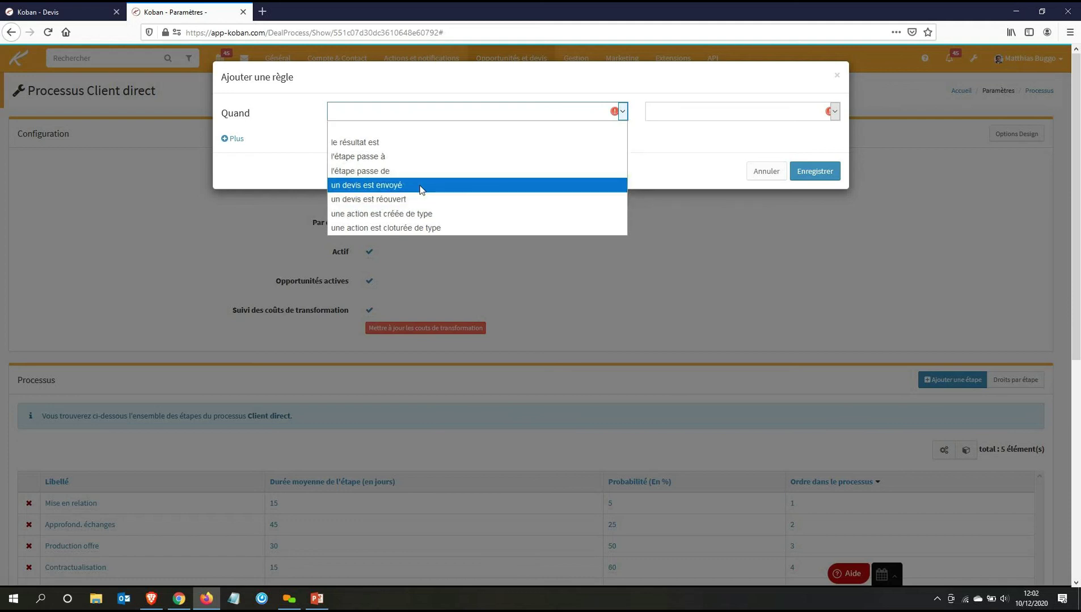
{"action": "left_click", "coordinate": [399, 191]}
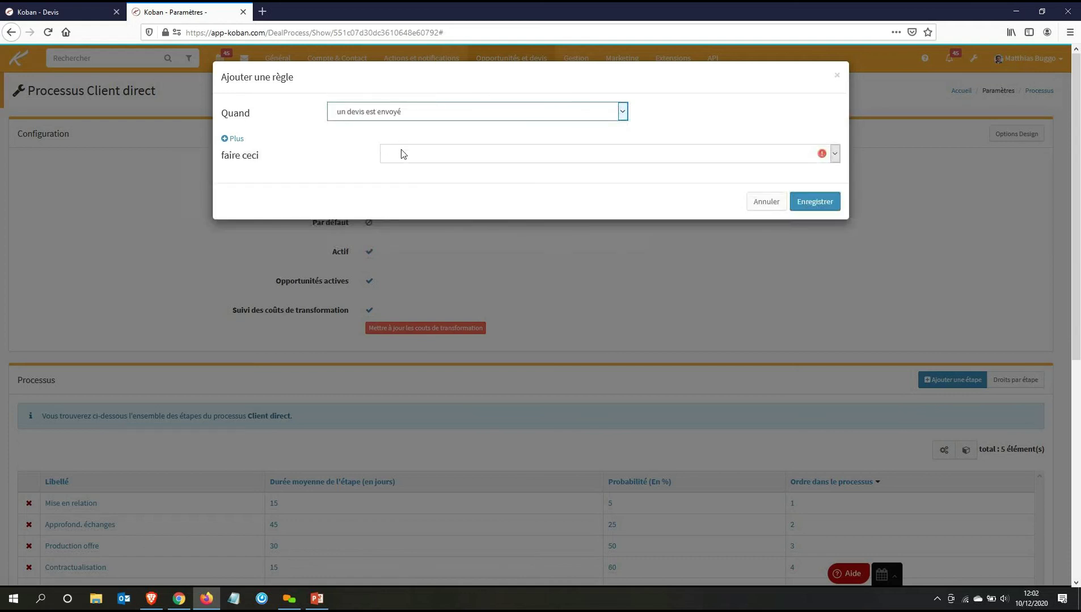
- Set the rule's action to "Ajouter à un scénario marketing" with the scenario "Suivi de devis soco - juillet 2020"
{"action": "left_click", "coordinate": [402, 154]}
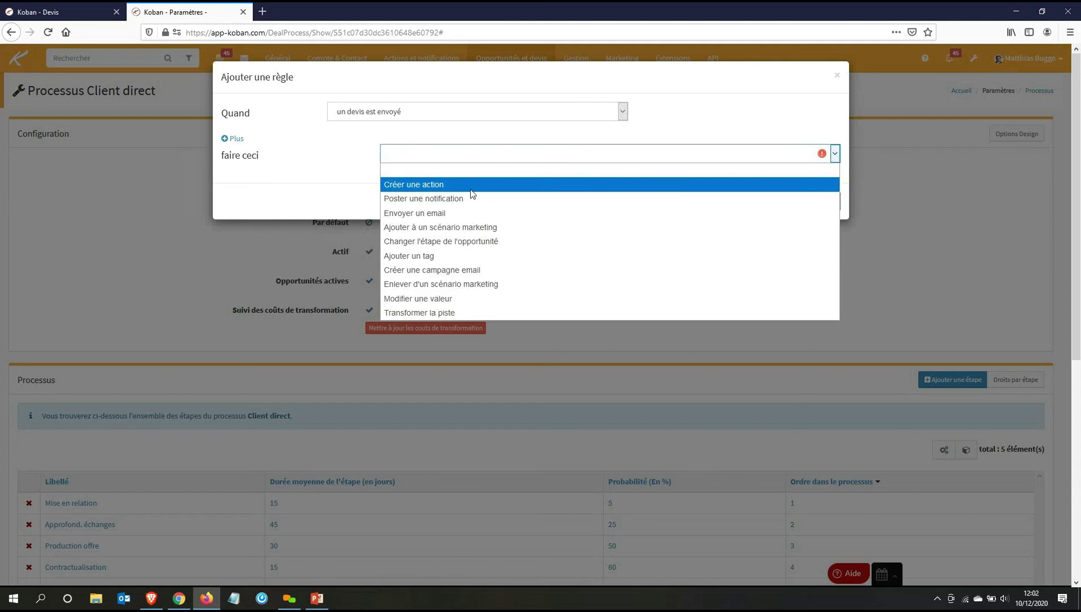
{"action": "left_click", "coordinate": [523, 227]}
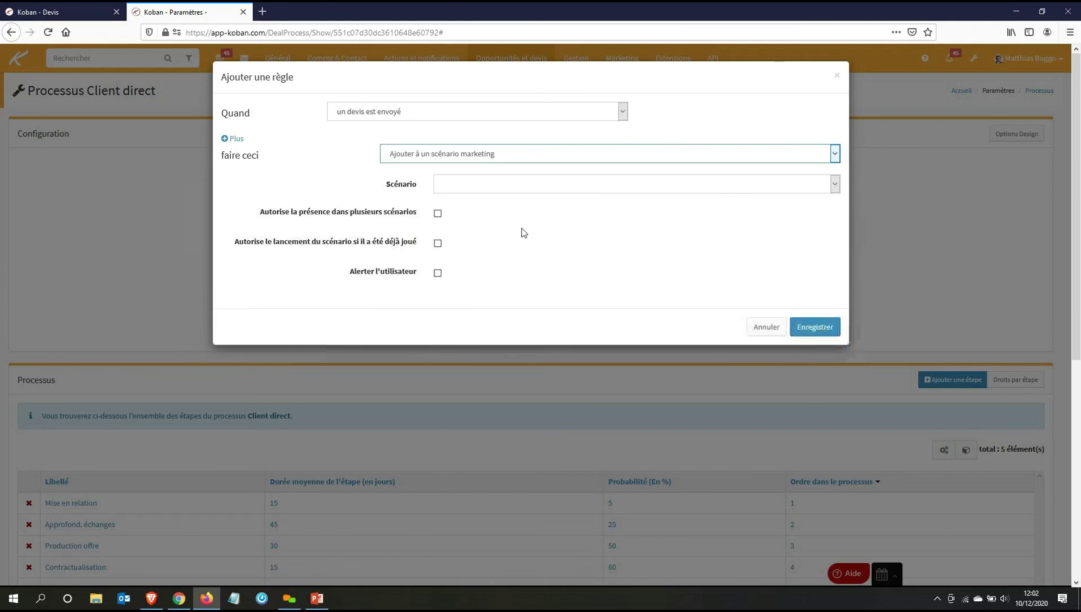
{"action": "left_click", "coordinate": [530, 187]}
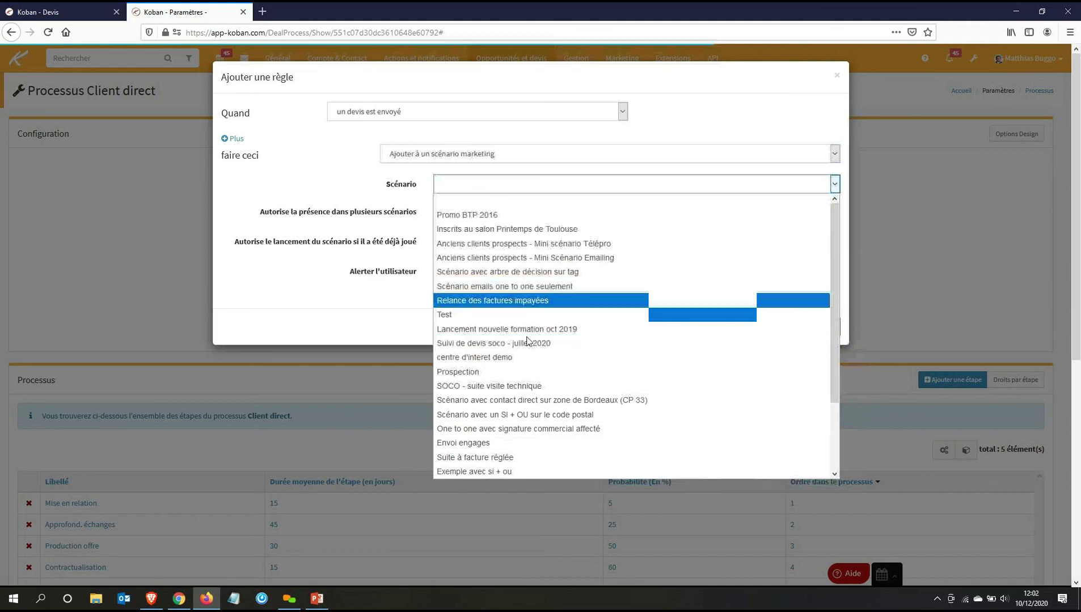
{"action": "left_click", "coordinate": [491, 345]}
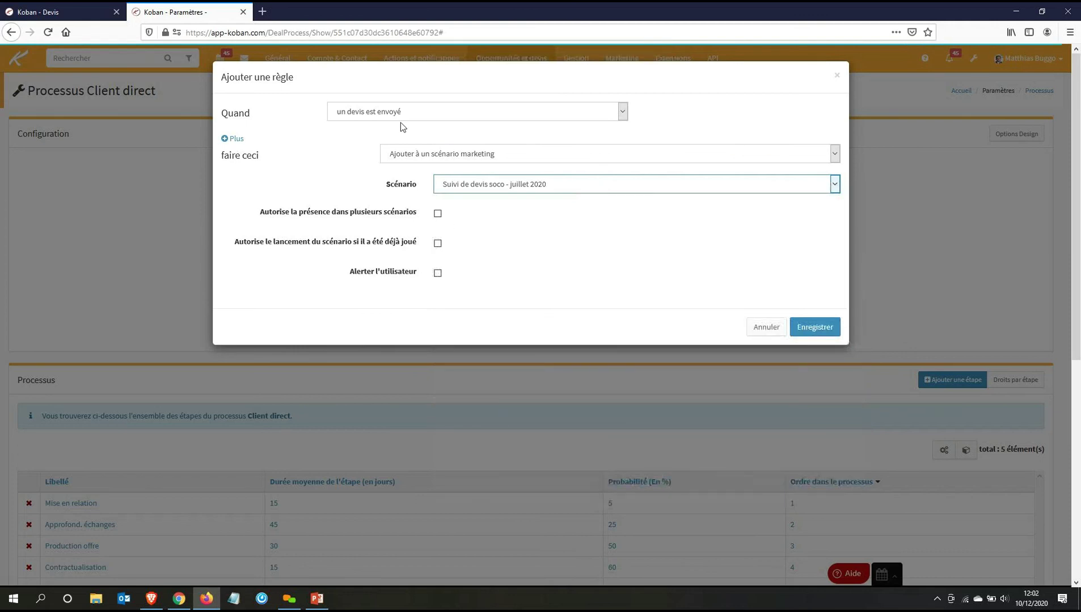
- Change the rule's action to "Créer une action" and set the action type to Tâche
{"action": "left_click", "coordinate": [418, 157]}
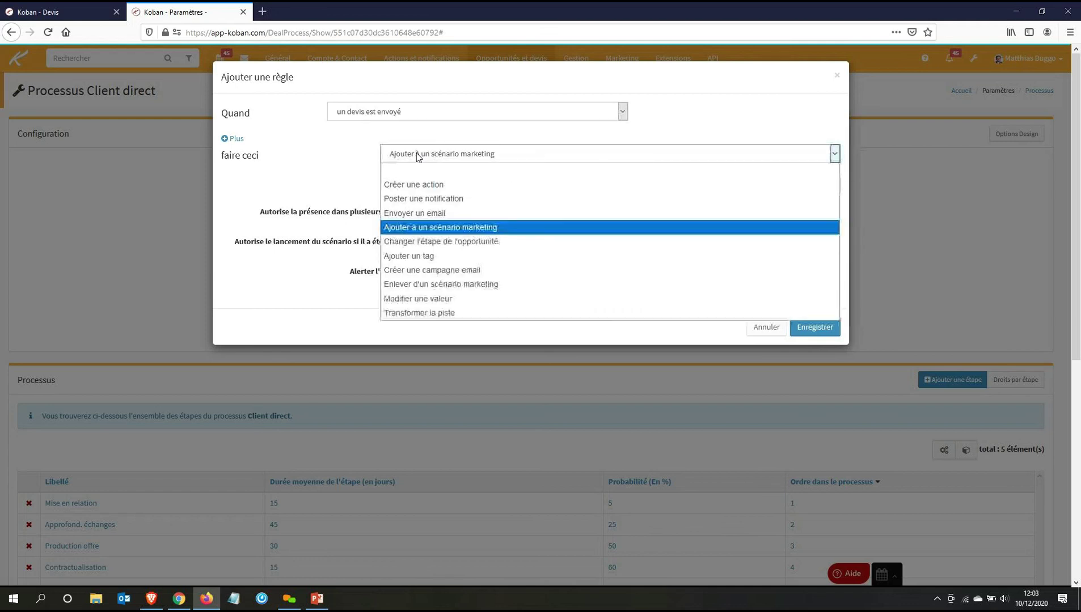
{"action": "left_click", "coordinate": [426, 179]}
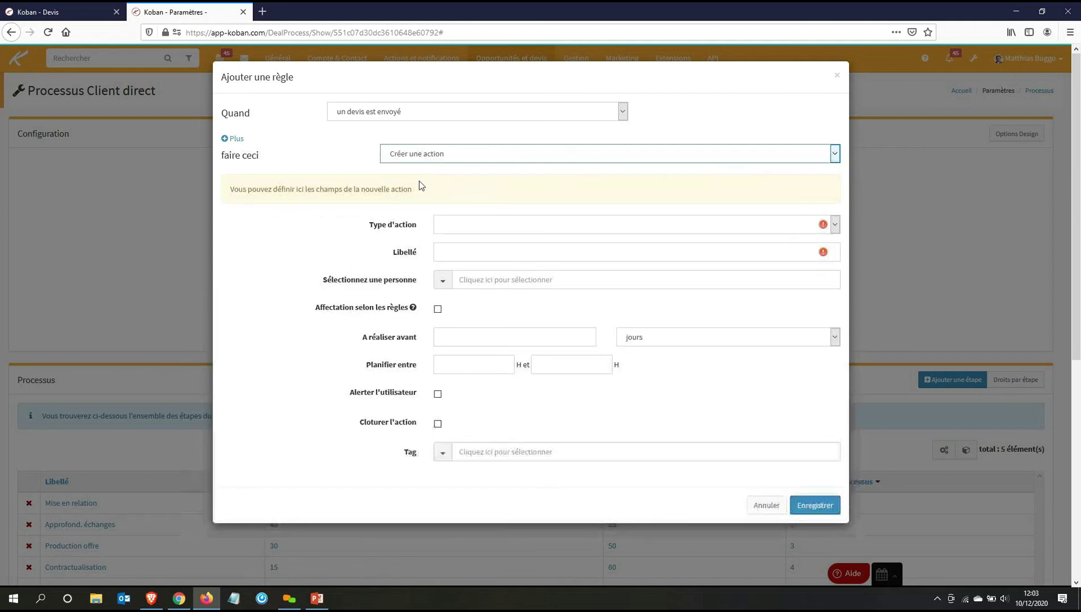
{"action": "left_click", "coordinate": [470, 225]}
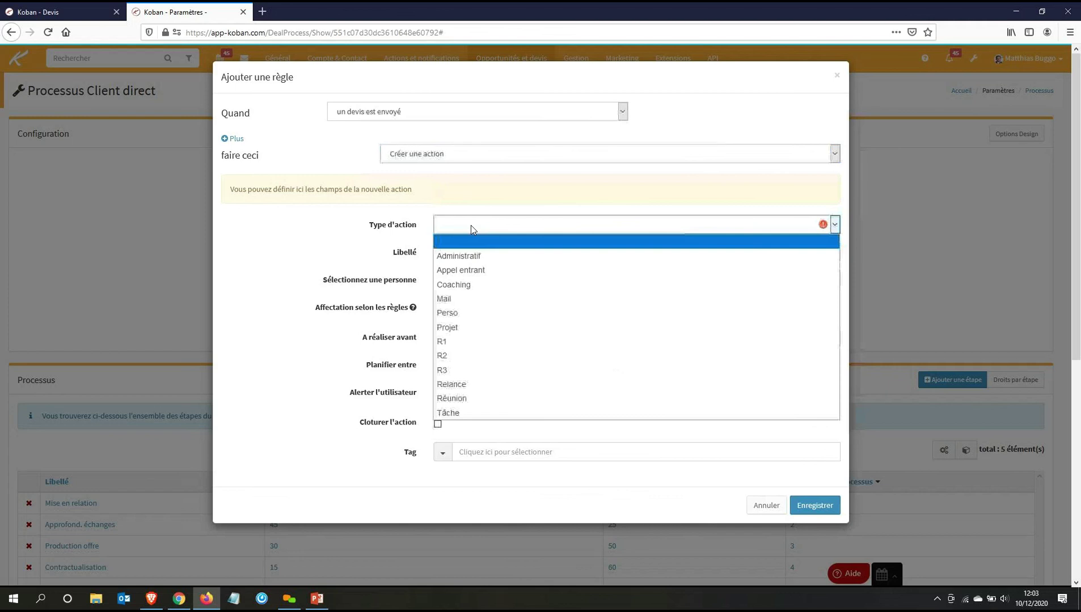
{"action": "key", "text": "t"}
{"action": "key", "text": "Return"}
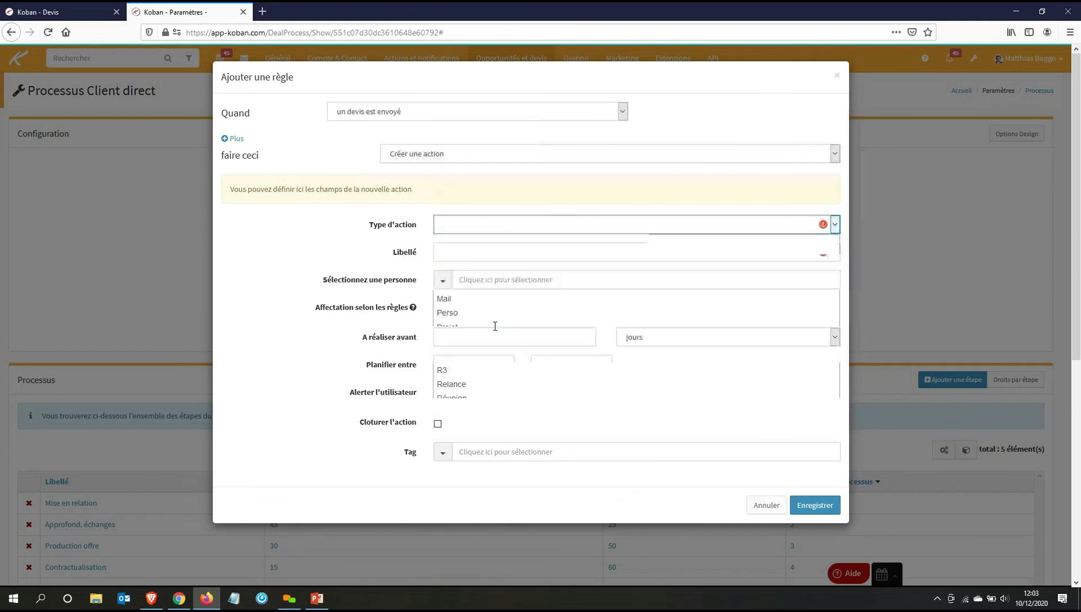
- Label the rule's task "Suivi de devis", make it due within 7 days, and save the rule
{"action": "left_click", "coordinate": [497, 251]}
{"action": "type", "text": "Suivi de"}
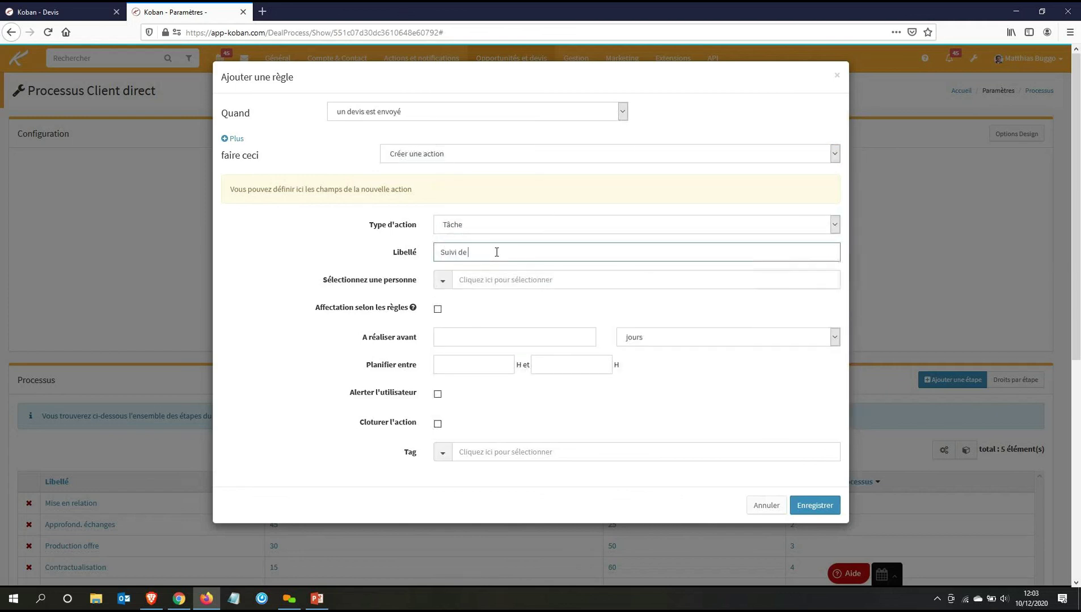
{"action": "type", "text": " devis"}
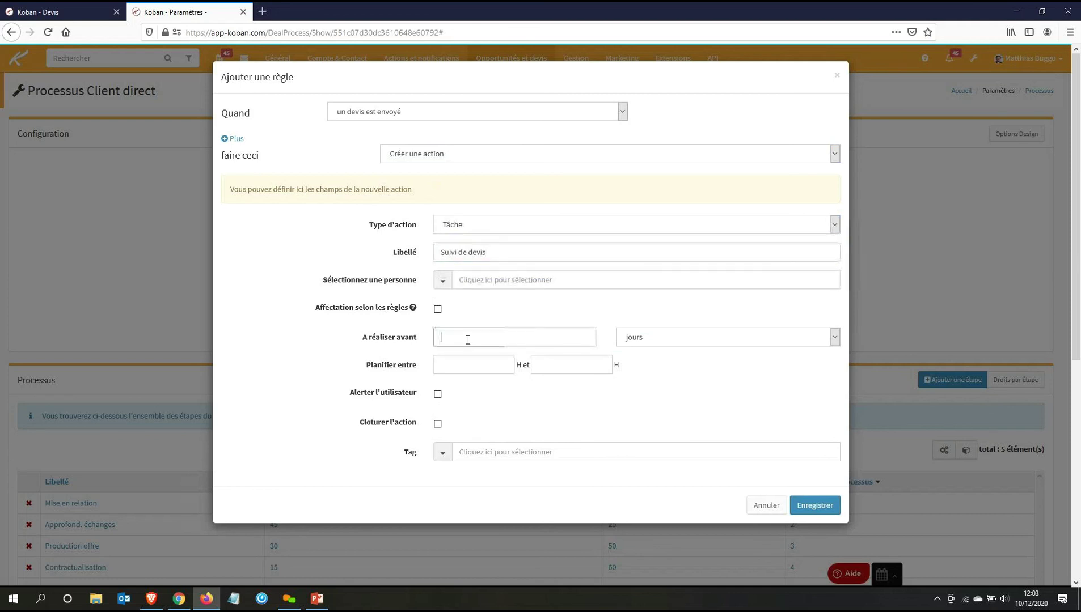
{"action": "type", "text": "7"}
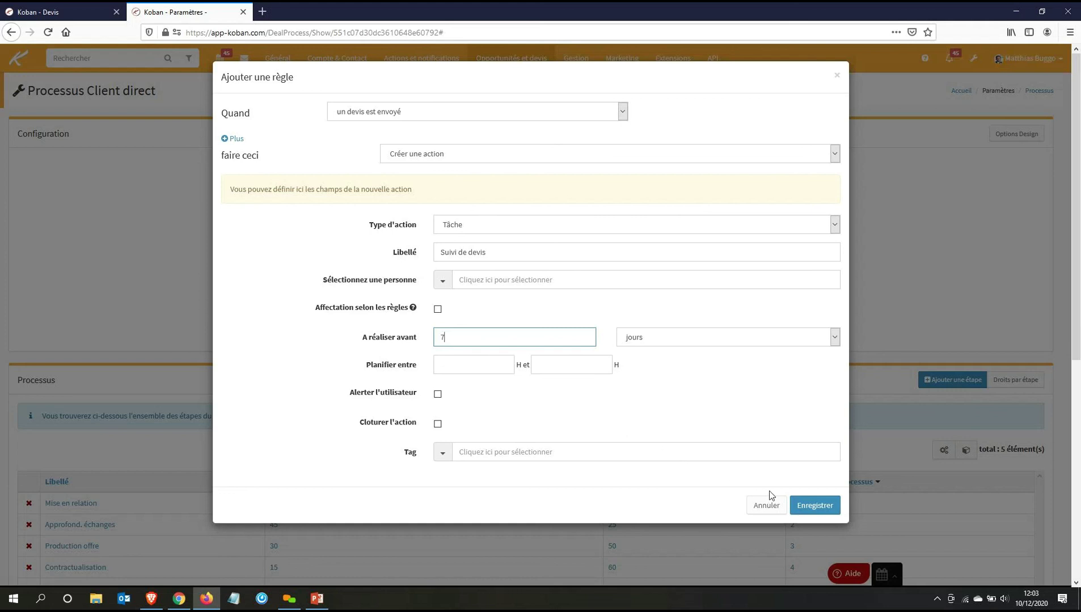
{"action": "left_click", "coordinate": [813, 510]}
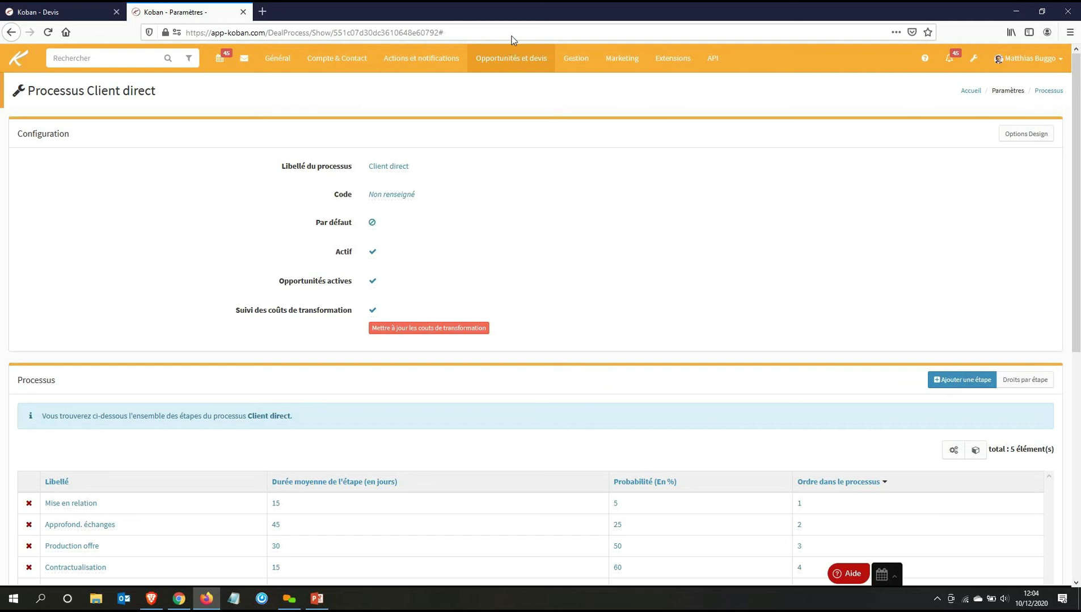
{"action": "key", "text": "alt+Tab"}
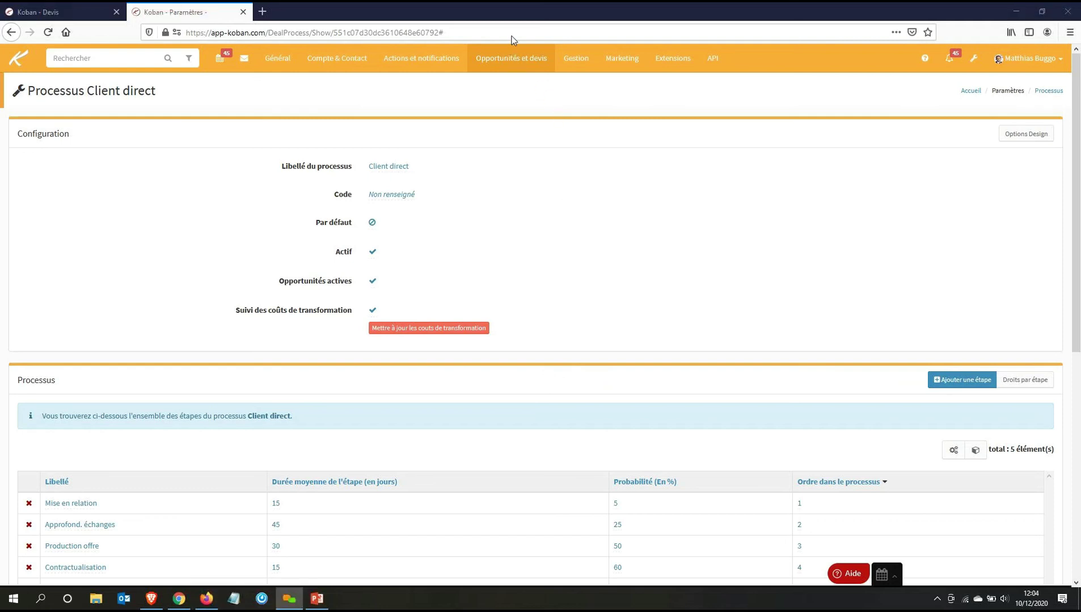